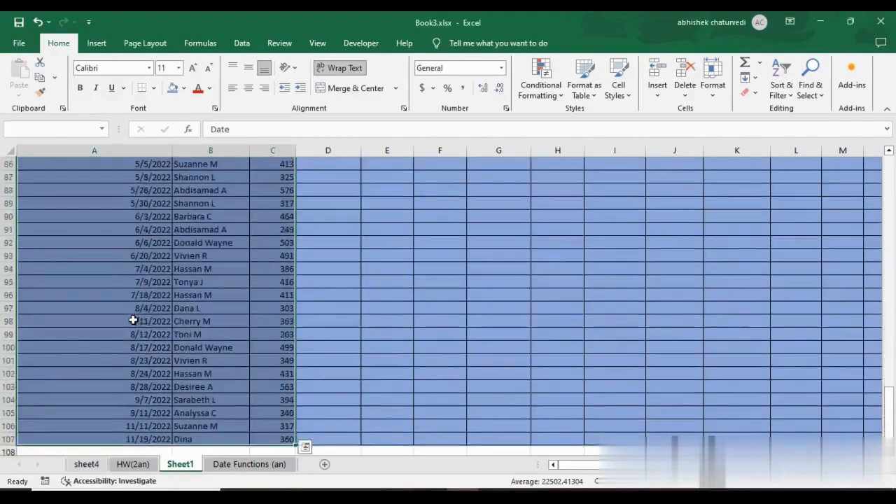
Examine the Date, Sales Rep and Sales columns of the data table that starts at row 61
{"action": "key", "text": "ctrl+Up"}
{"action": "key", "text": "Down"}
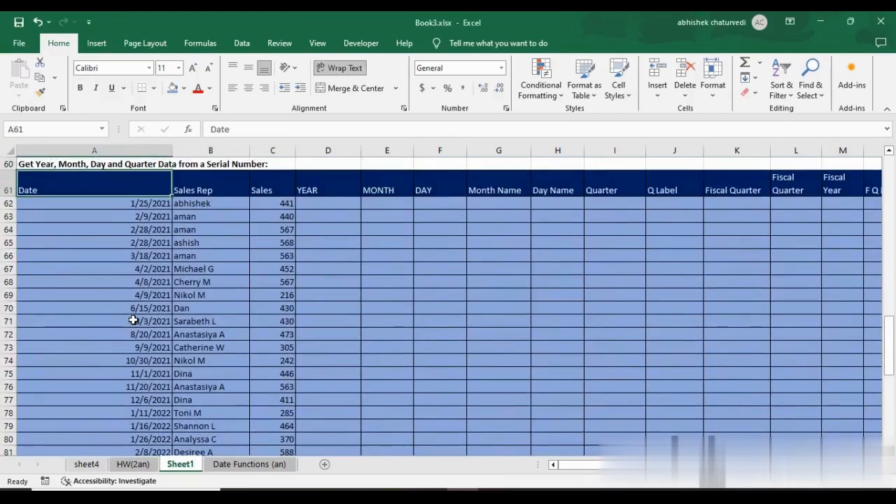
{"action": "key", "text": "shift+Right"}
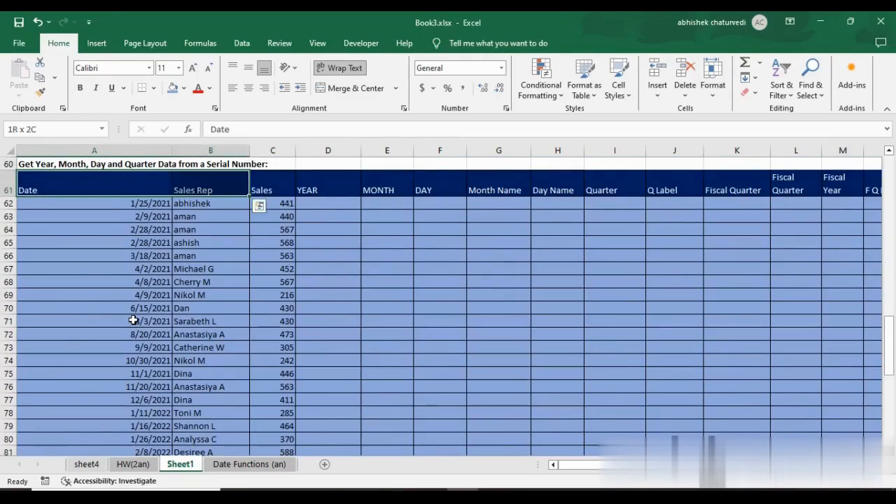
{"action": "key", "text": "shift+Right"}
{"action": "key", "text": "Down"}
{"action": "key", "text": "Down"}
{"action": "key", "text": "Down"}
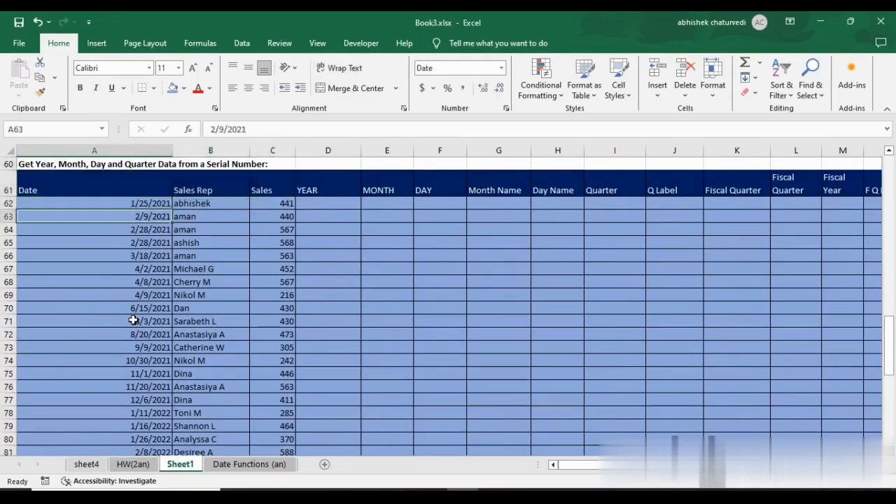
Examine the report tables above the data, especially the A50 question on the weekday with the biggest sales and its Monday to Friday list
{"action": "key", "text": "Up"}
{"action": "key", "text": "Up"}
{"action": "key", "text": "Up"}
{"action": "key", "text": "Up"}
{"action": "key", "text": "Up"}
{"action": "key", "text": "Up"}
{"action": "key", "text": "Up"}
{"action": "key", "text": "Up"}
{"action": "key", "text": "Up"}
{"action": "key", "text": "Up"}
{"action": "key", "text": "Up"}
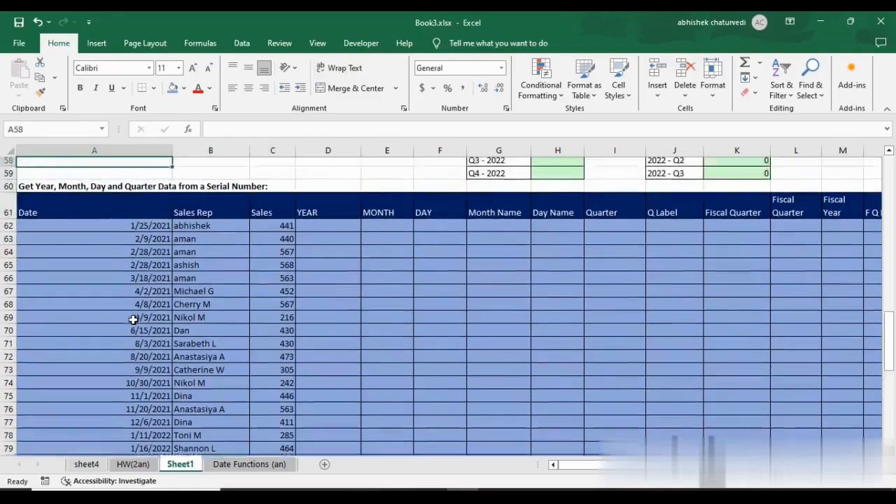
{"action": "key", "text": "Up"}
{"action": "key", "text": "Up"}
{"action": "key", "text": "Up"}
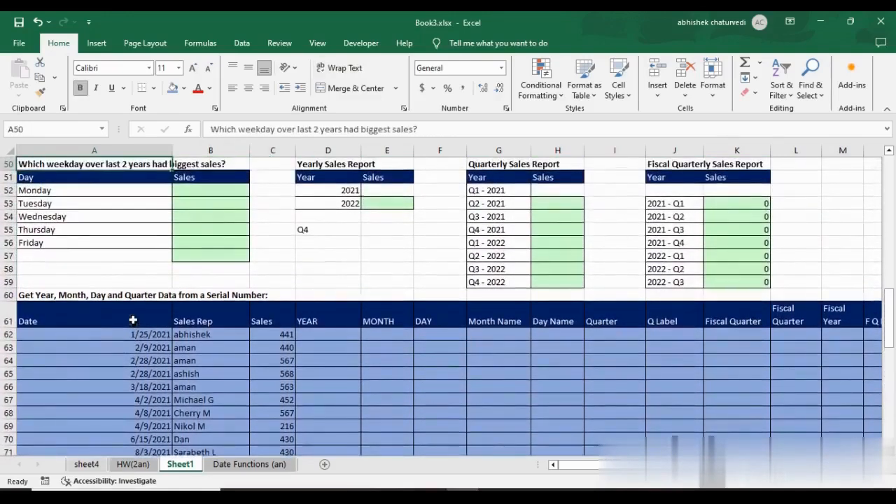
{"action": "key", "text": "Down"}
{"action": "key", "text": "Down"}
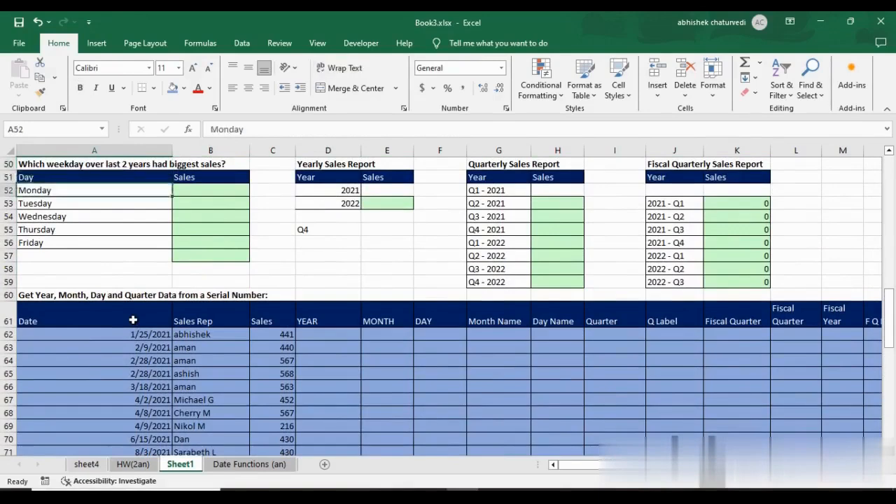
{"action": "key", "text": "Down"}
{"action": "key", "text": "Down"}
{"action": "key", "text": "Down"}
{"action": "key", "text": "Down"}
{"action": "key", "text": "Down"}
{"action": "key", "text": "Down"}
{"action": "key", "text": "Down"}
{"action": "key", "text": "Down"}
{"action": "key", "text": "Down"}
{"action": "key", "text": "Down"}
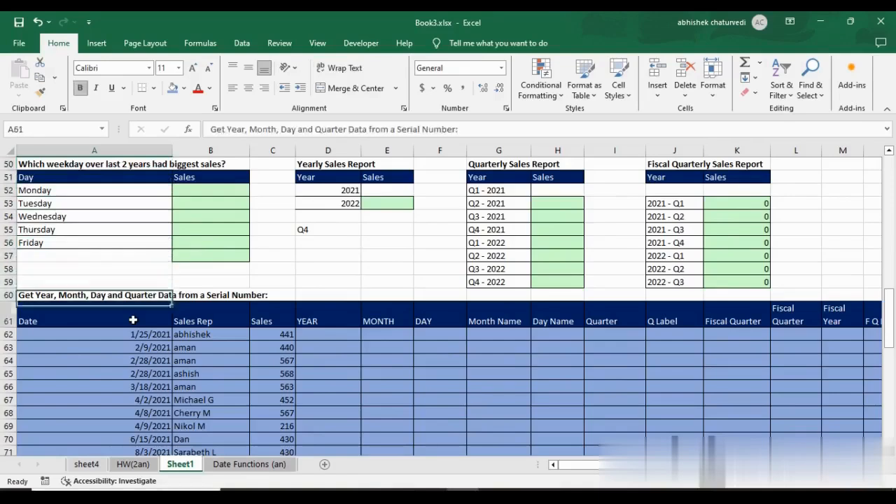
{"action": "key", "text": "Up"}
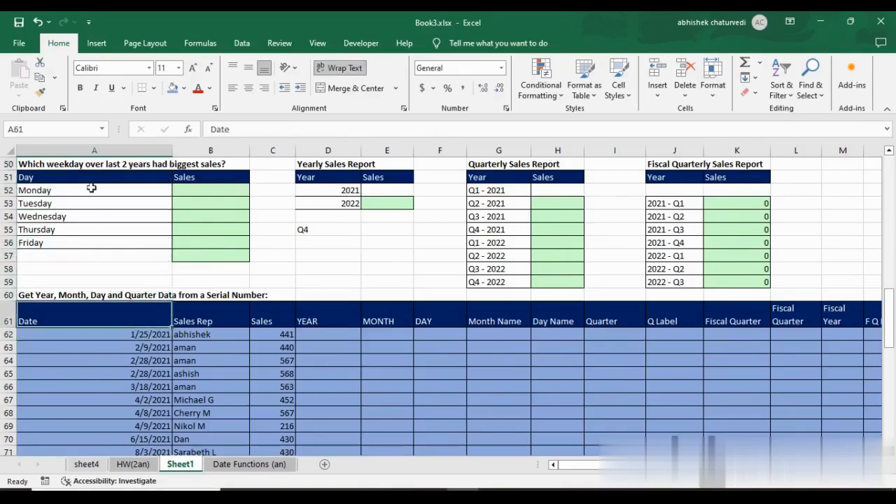
{"action": "left_click", "coordinate": [85, 163]}
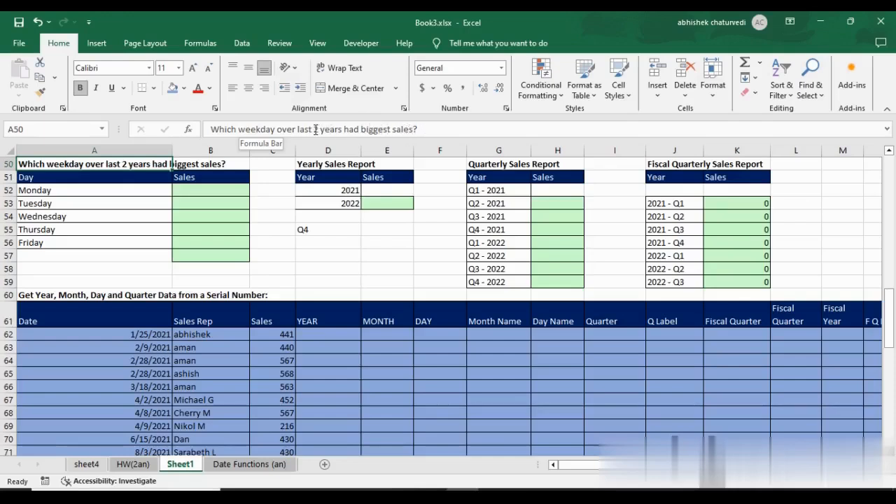
{"action": "left_click", "coordinate": [190, 191]}
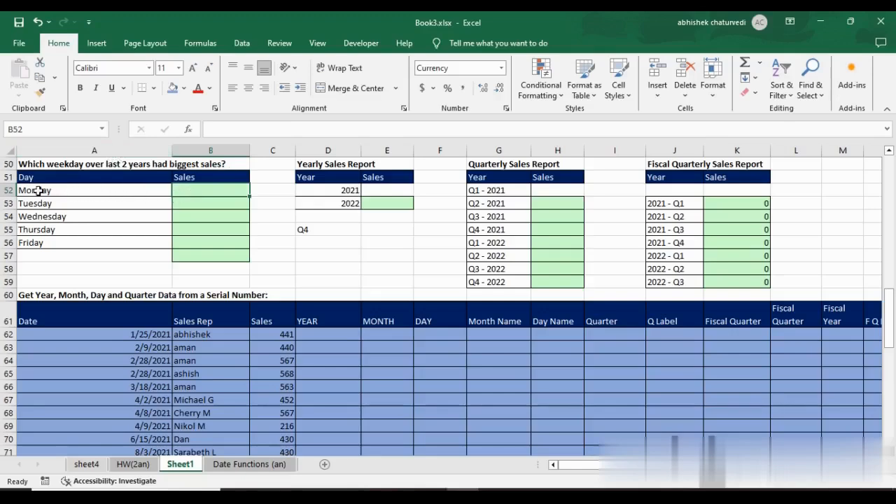
{"action": "left_click_drag", "start_coordinate": [38, 190], "coordinate": [39, 242]}
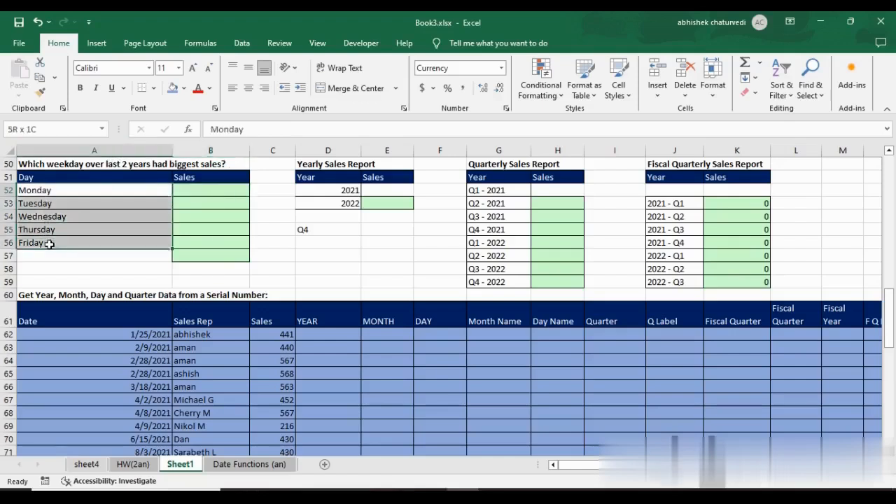
{"action": "left_click", "coordinate": [212, 190]}
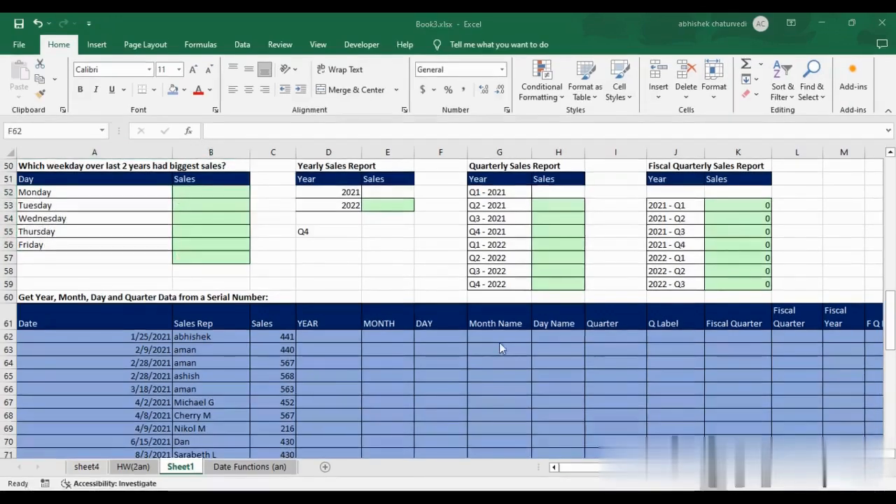
Enter the formula =TEXT(A62,"dddd") in F62, the first cell of the DAY column
{"action": "left_click", "coordinate": [439, 336]}
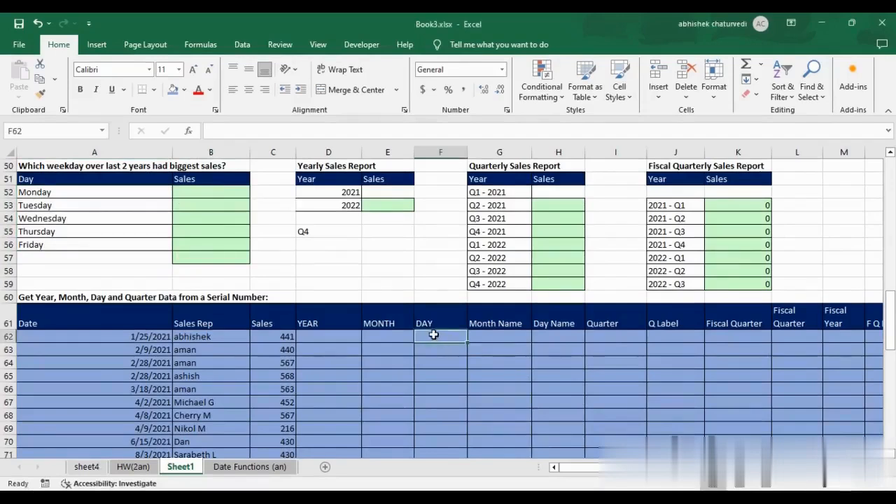
{"action": "left_click", "coordinate": [66, 336]}
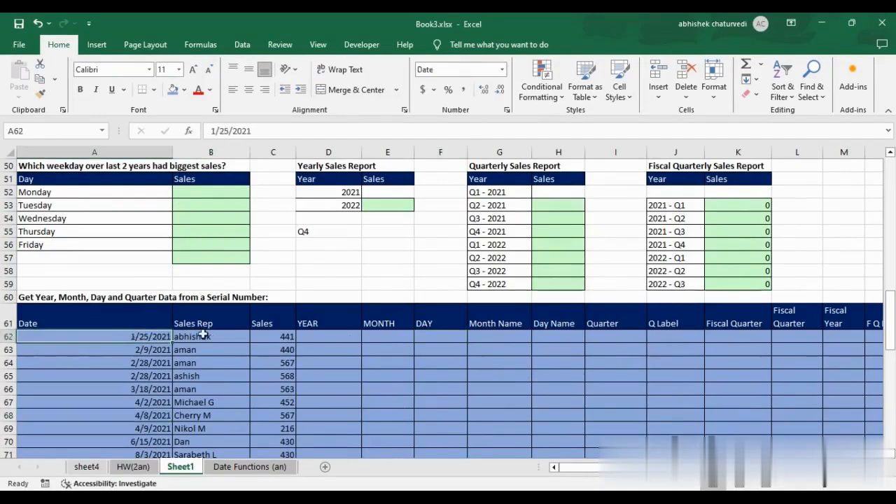
{"action": "left_click", "coordinate": [412, 337]}
{"action": "left_click", "coordinate": [433, 335]}
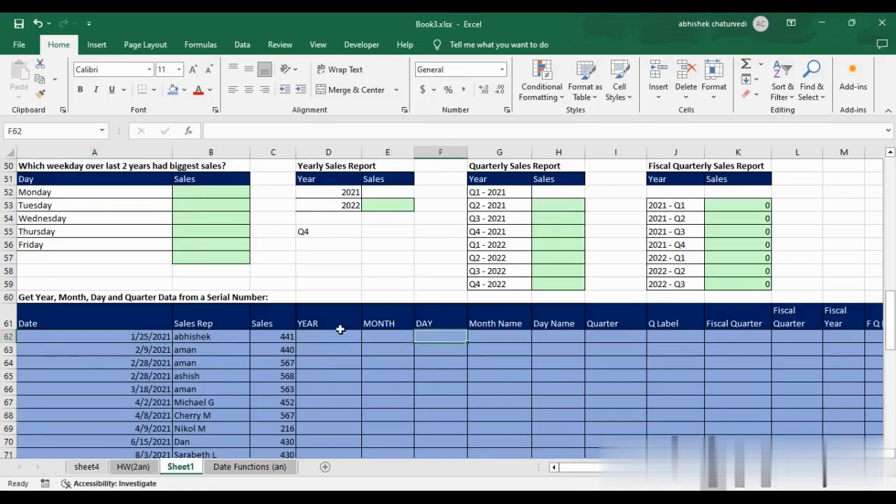
{"action": "type", "text": "=tett"}
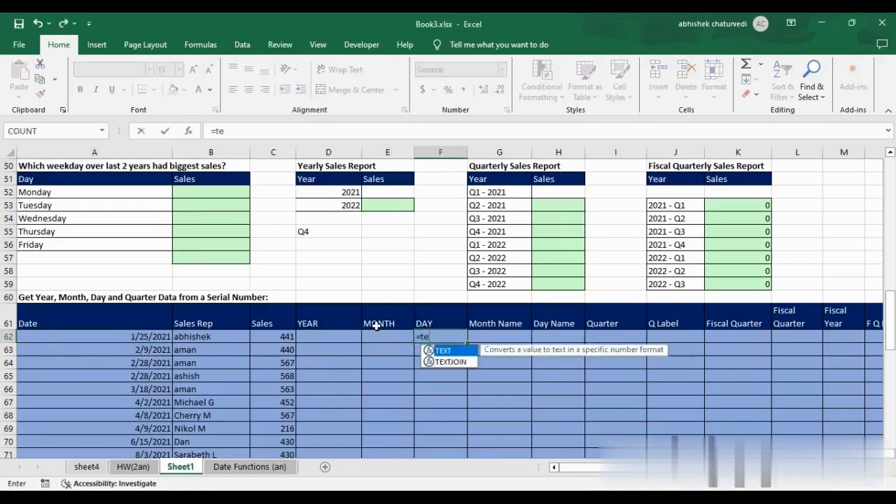
{"action": "key", "text": "BackSpace"}
{"action": "type", "text": "xt"}
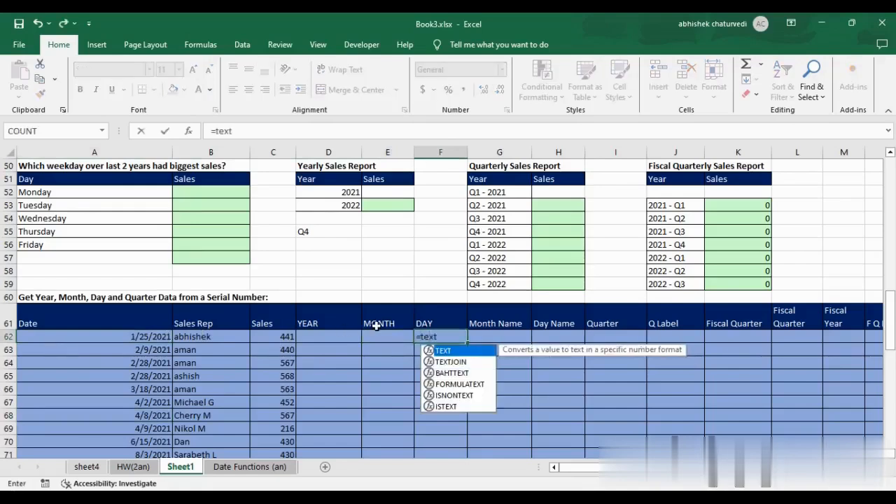
{"action": "key", "text": "Tab"}
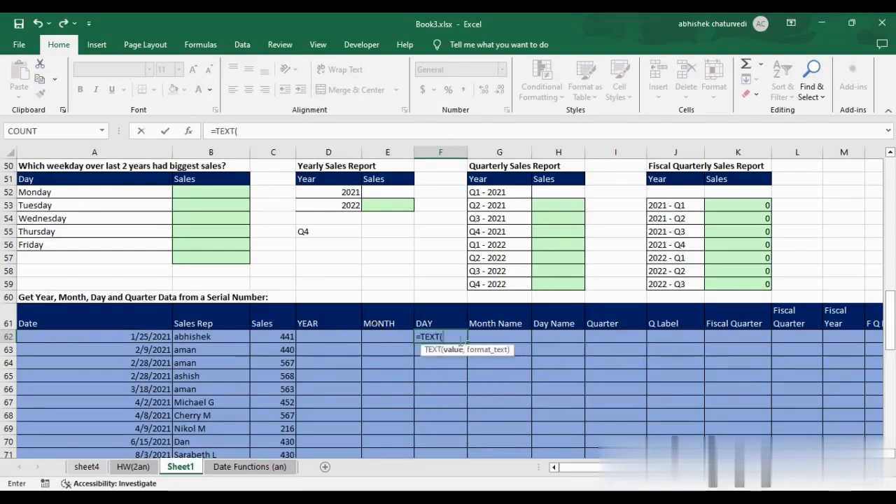
{"action": "left_click", "coordinate": [258, 125]}
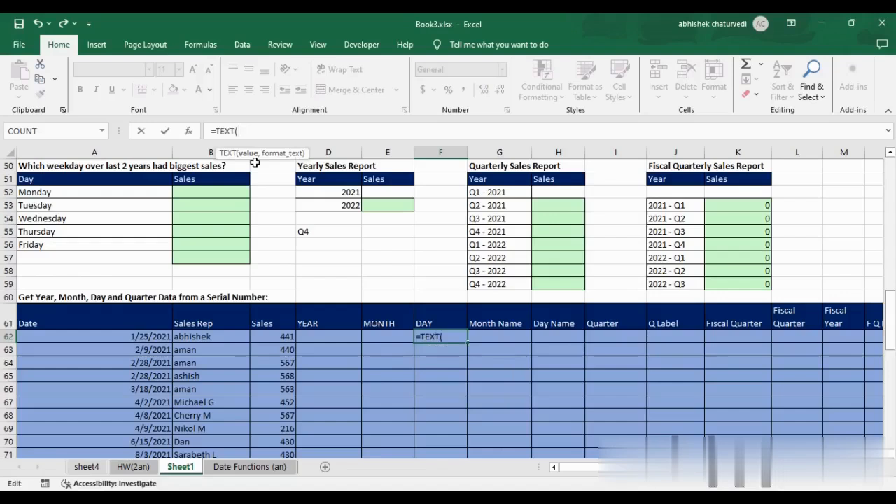
{"action": "left_click", "coordinate": [118, 338]}
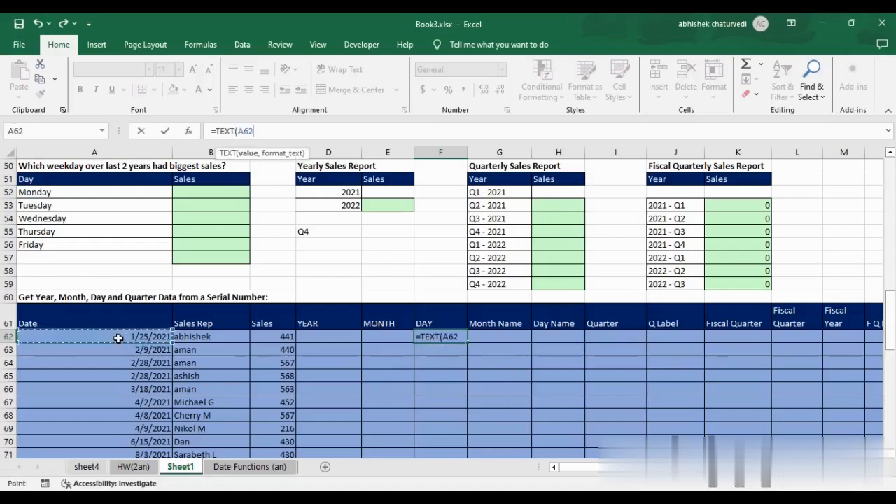
{"action": "type", "text": ","}
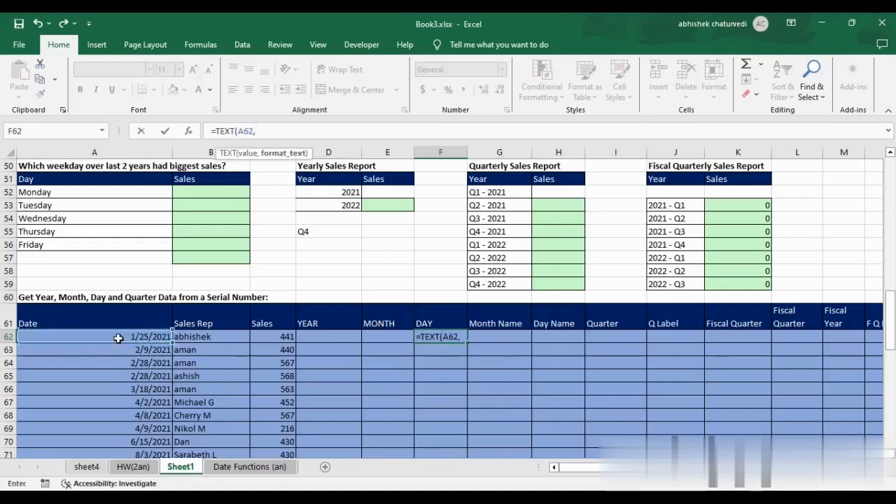
{"action": "type", "text": "\"dddd\")"}
{"action": "key", "text": "ctrl+Return"}
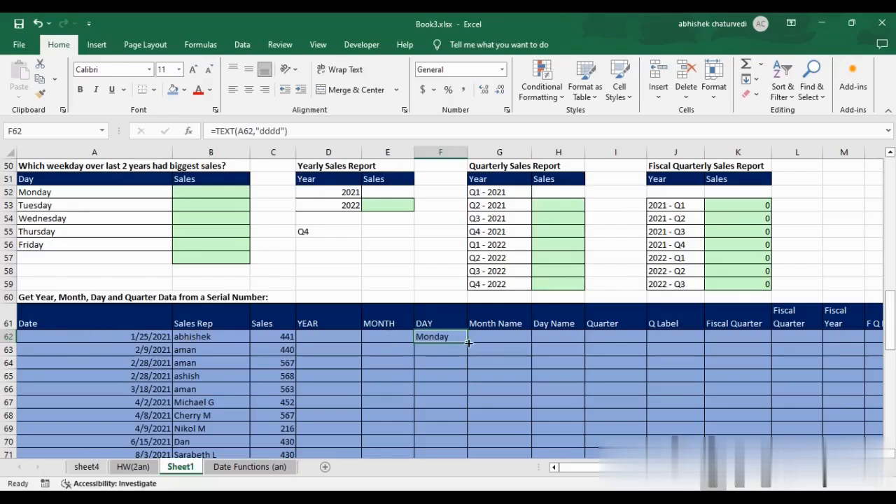
Fill the weekday formula from F62 through the DAY column to F107
{"action": "key", "text": "Left"}
{"action": "key", "text": "Left"}
{"action": "key", "text": "Left"}
{"action": "key", "text": "ctrl+Down"}
{"action": "key", "text": "Right"}
{"action": "key", "text": "Right"}
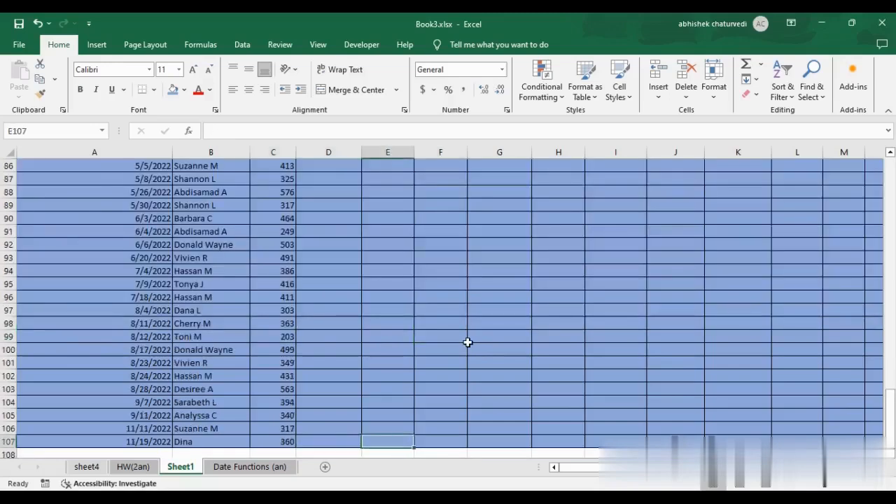
{"action": "key", "text": "Right"}
{"action": "key", "text": "ctrl+shift+Up"}
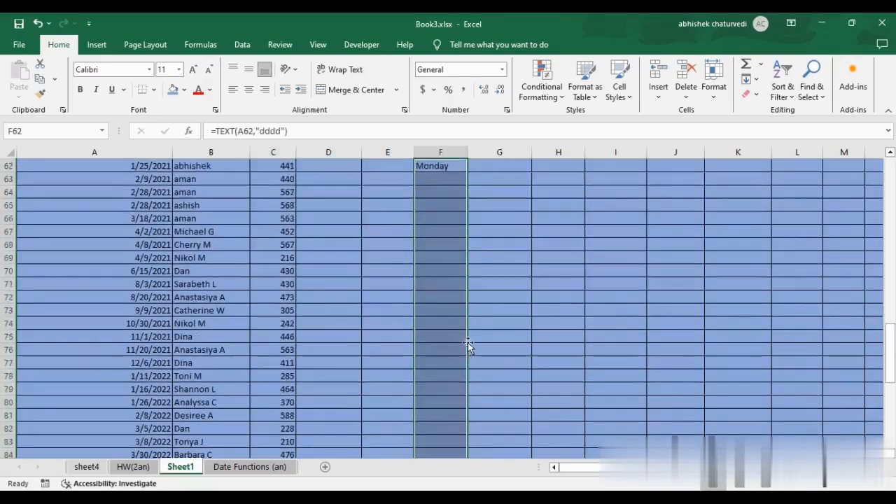
{"action": "key", "text": "F2"}
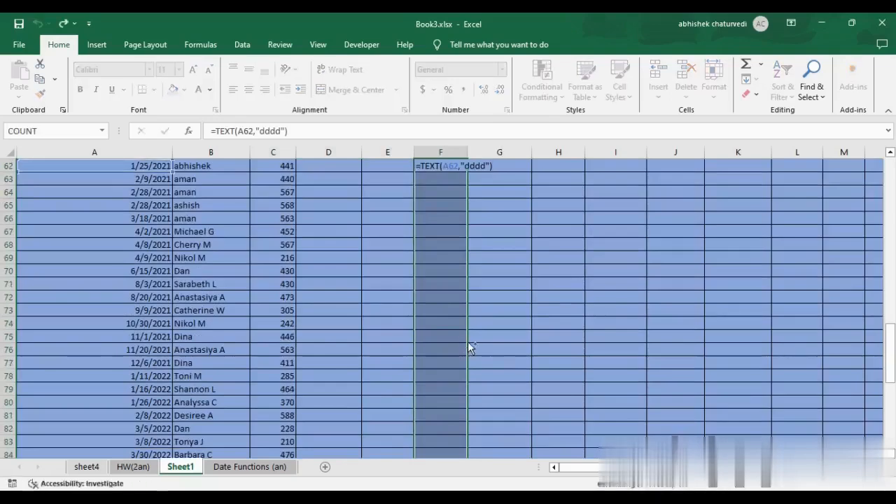
{"action": "key", "text": "ctrl+Return"}
{"action": "scroll", "coordinate": [435, 240], "scroll_direction": "up", "scroll_amount": 3}
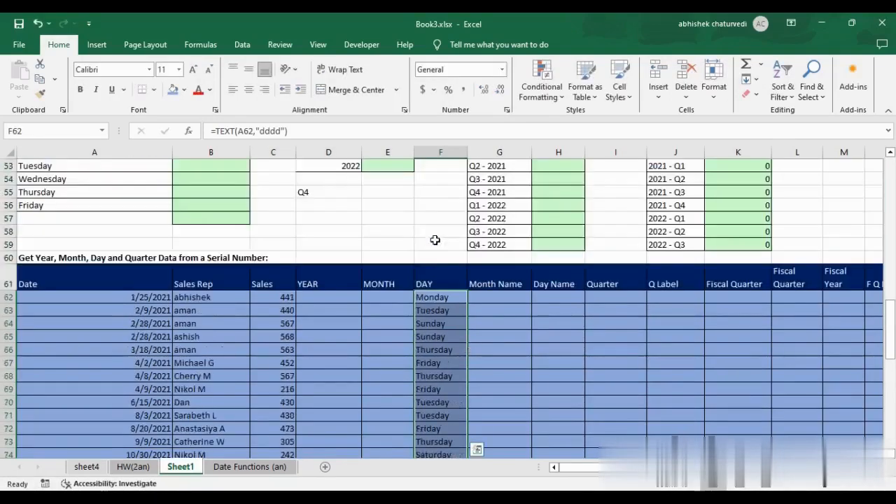
{"action": "scroll", "coordinate": [441, 294], "scroll_direction": "down", "scroll_amount": 1}
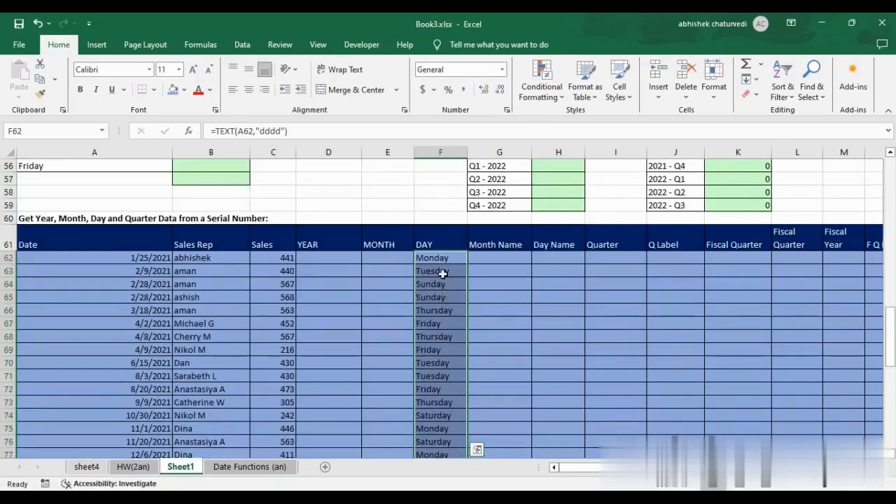
{"action": "scroll", "coordinate": [442, 260], "scroll_direction": "down", "scroll_amount": 1}
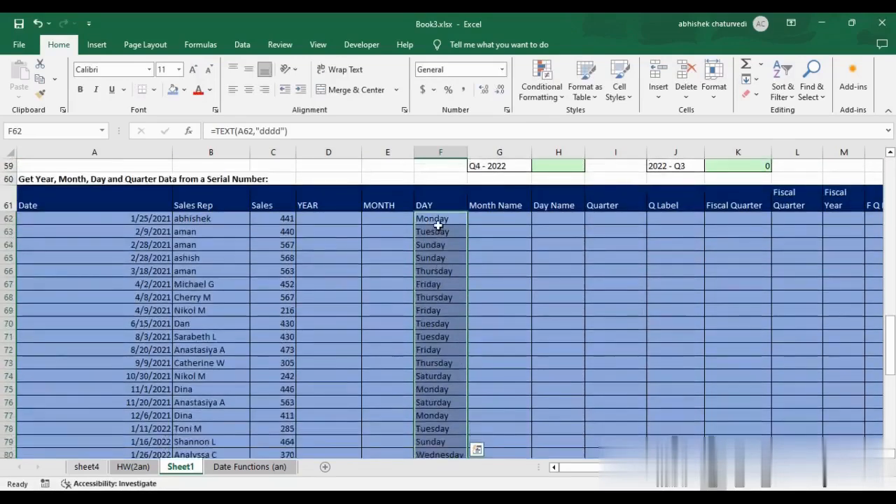
Examine the 2021 dates in column A and the weekday and years wording of the question in A50
{"action": "left_click", "coordinate": [95, 221]}
{"action": "left_click", "coordinate": [94, 415], "text": "shift"}
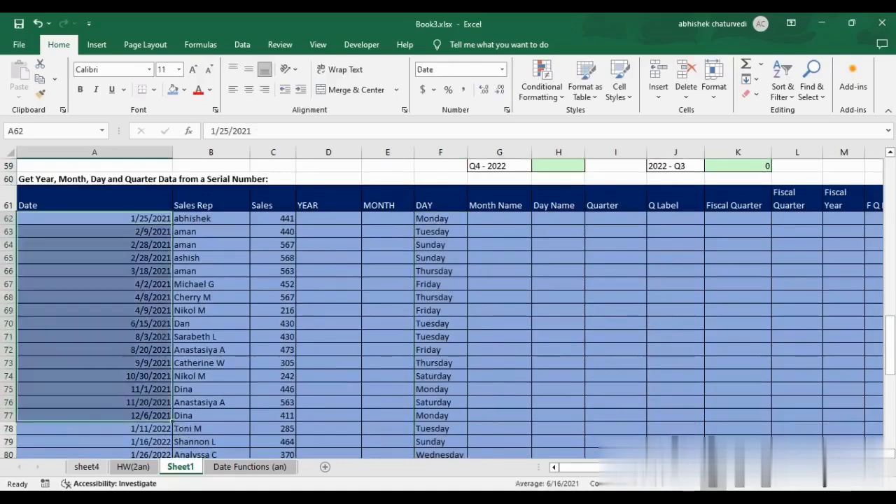
{"action": "left_click", "coordinate": [690, 488]}
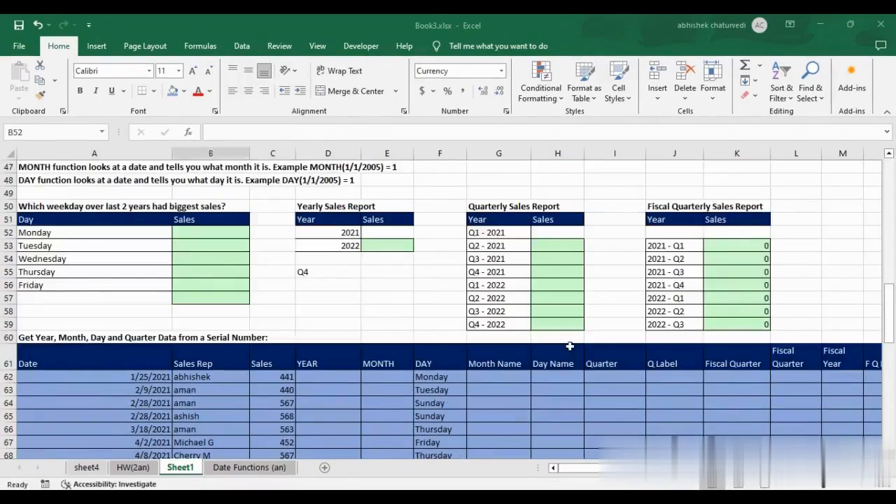
{"action": "left_click", "coordinate": [64, 205]}
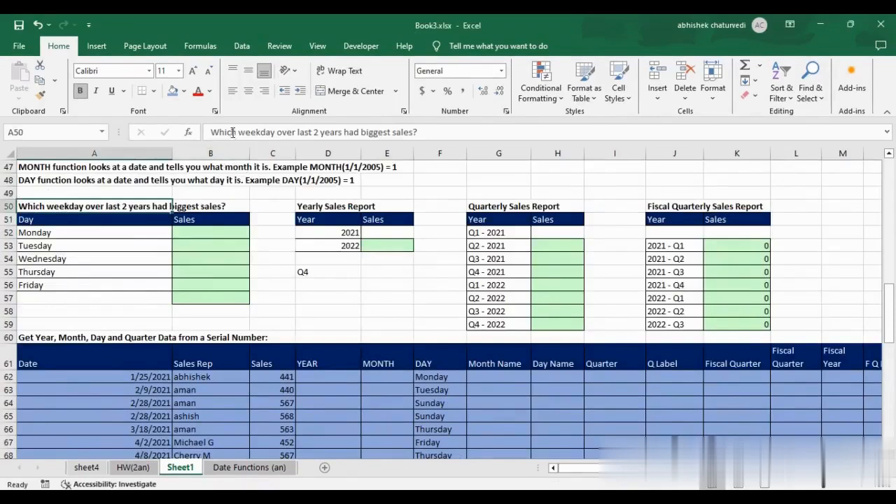
{"action": "left_click_drag", "start_coordinate": [238, 132], "coordinate": [275, 132]}
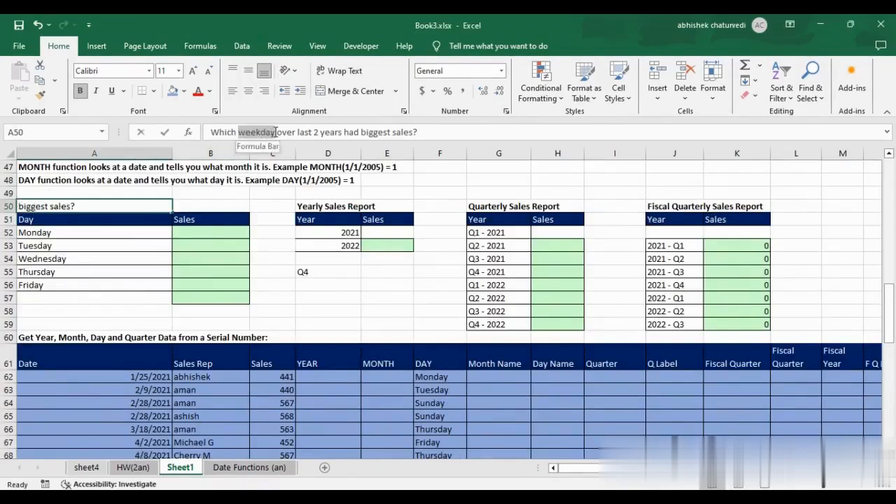
{"action": "key", "text": "Return"}
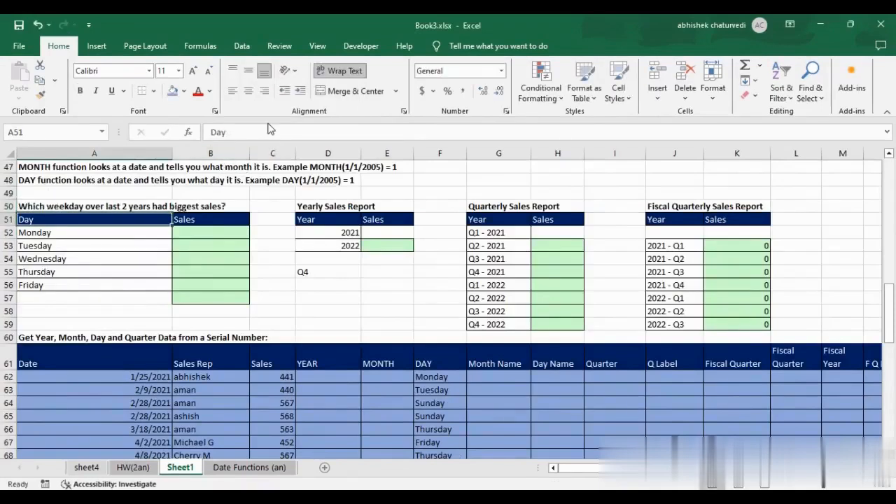
{"action": "left_click", "coordinate": [54, 205]}
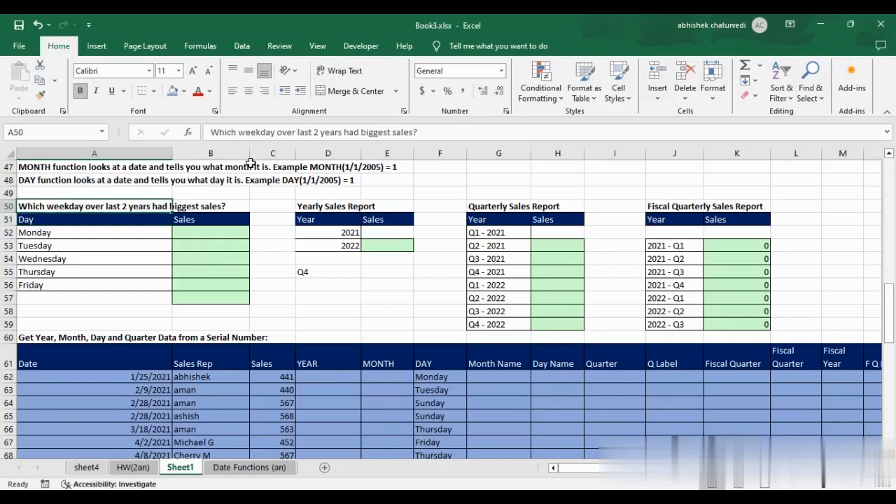
{"action": "left_click_drag", "start_coordinate": [320, 131], "coordinate": [343, 132]}
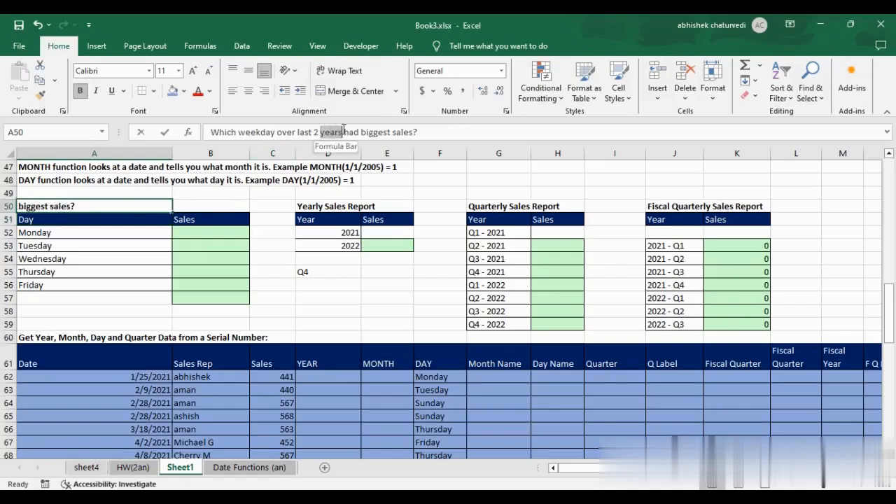
{"action": "key", "text": "Return"}
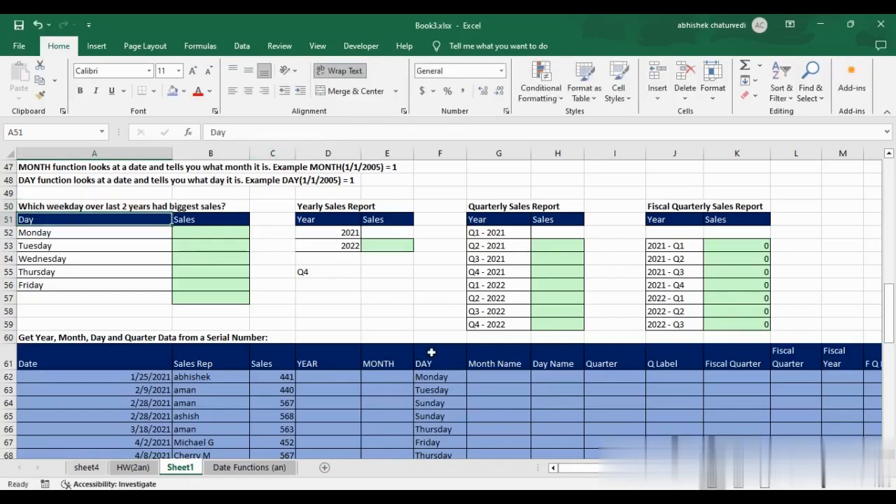
Enter the formula =YEAR(A62) in D62, the first cell of the YEAR column
{"action": "left_click", "coordinate": [315, 378]}
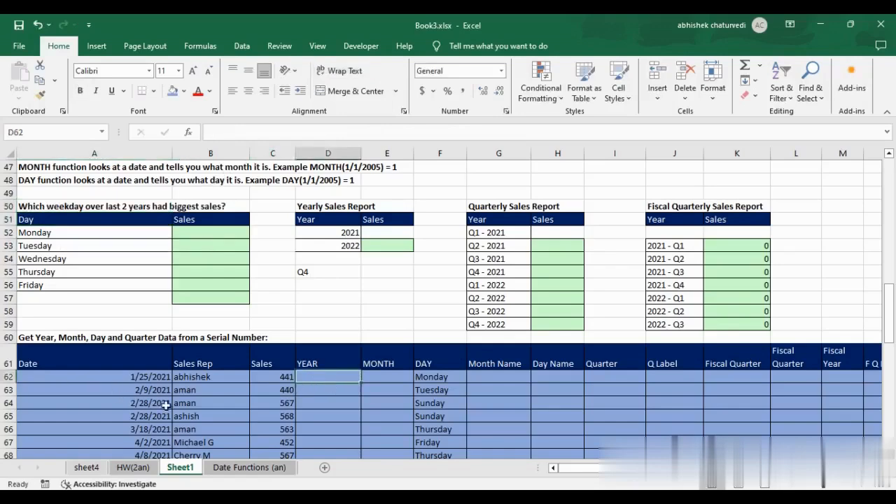
{"action": "scroll", "coordinate": [334, 374], "scroll_direction": "down", "scroll_amount": 2}
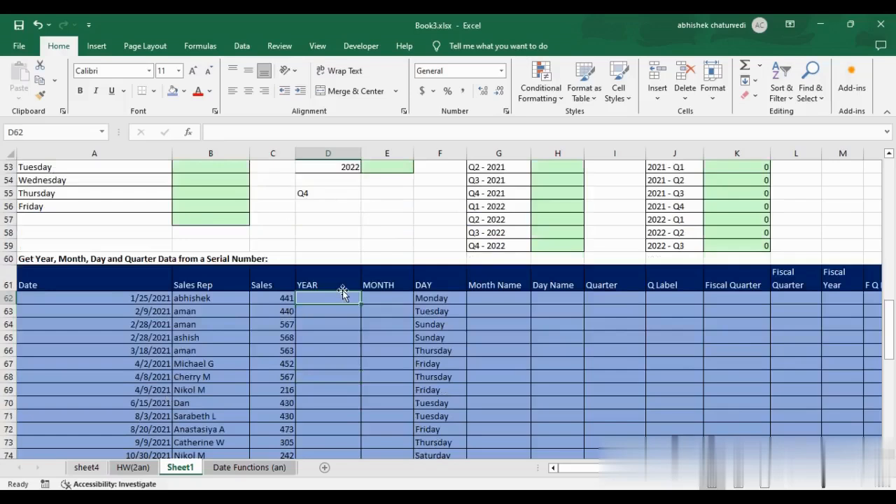
{"action": "type", "text": "=year"}
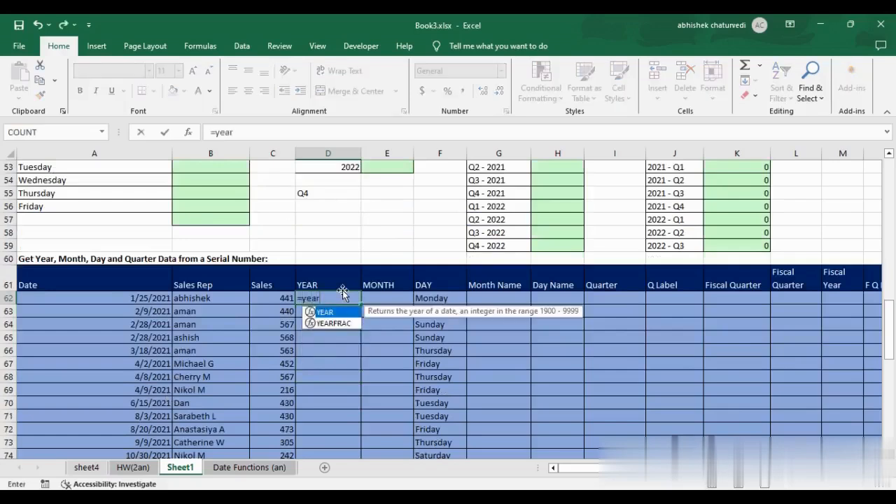
{"action": "key", "text": "Tab"}
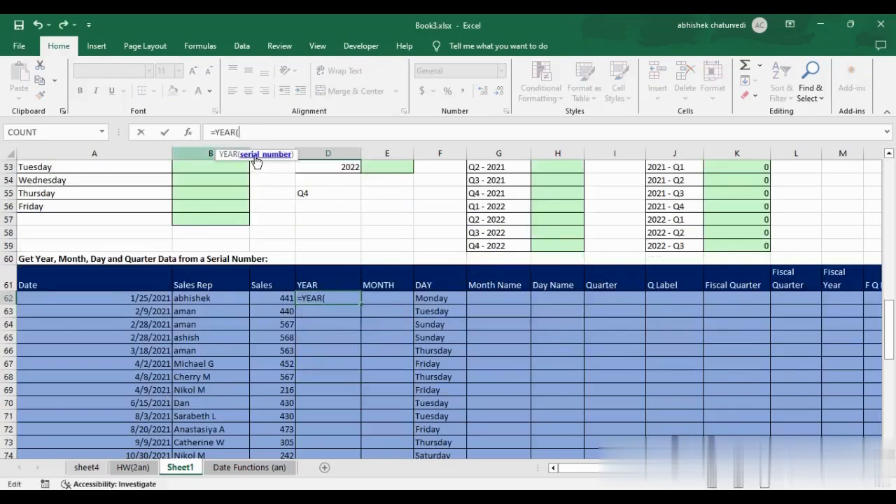
{"action": "left_click", "coordinate": [119, 300]}
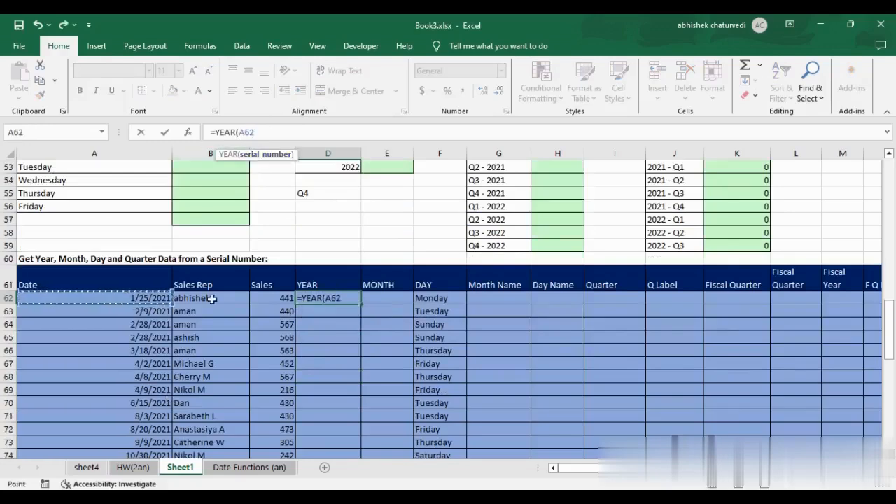
{"action": "type", "text": ")"}
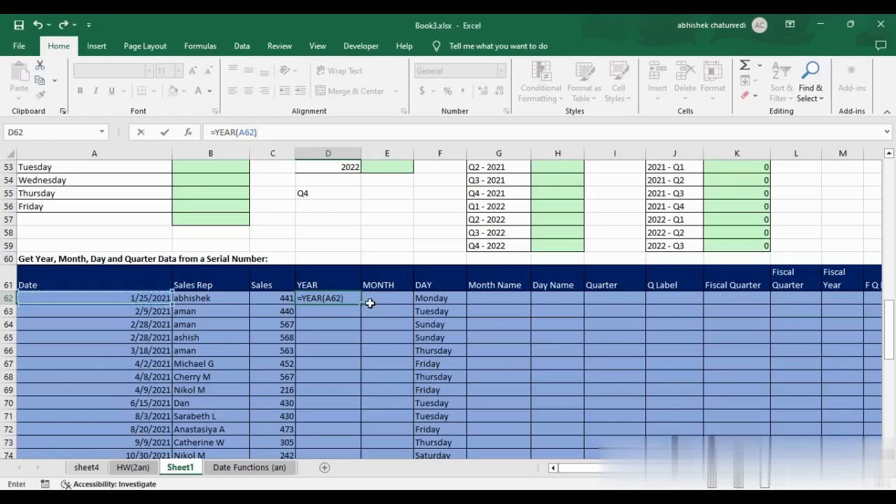
{"action": "key", "text": "ctrl+Return"}
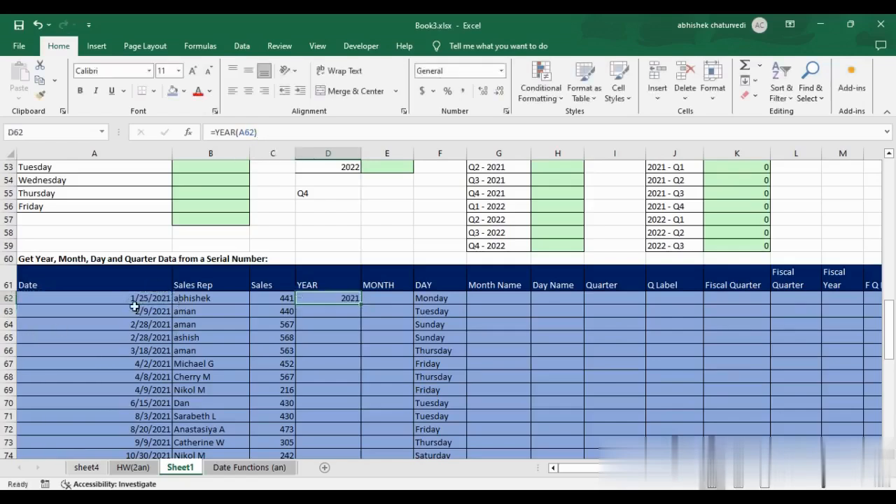
Fill the year formula from D62 down the YEAR column to row 107
{"action": "double_click", "coordinate": [360, 303]}
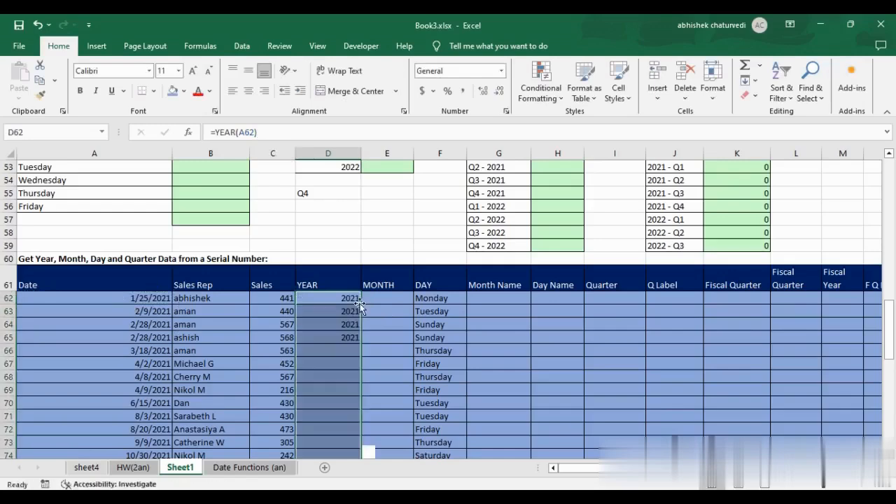
{"action": "scroll", "coordinate": [342, 389], "scroll_direction": "down", "scroll_amount": 12}
{"action": "scroll", "coordinate": [341, 389], "scroll_direction": "up", "scroll_amount": 13}
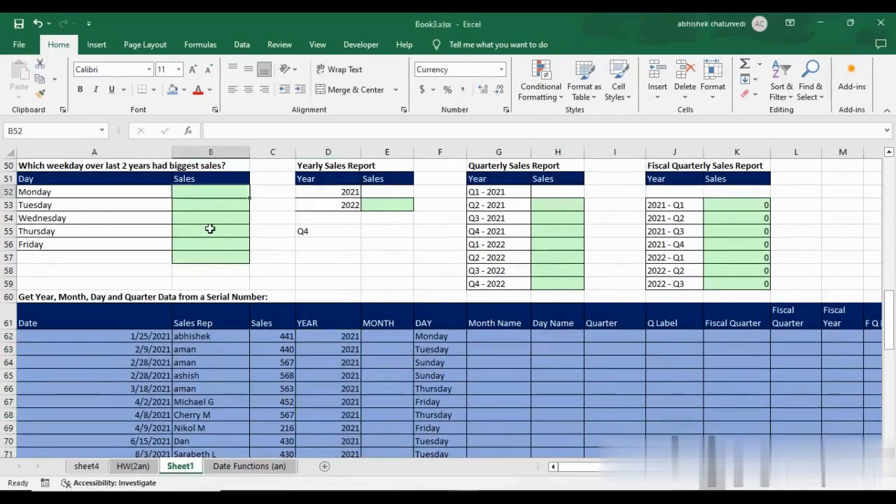
{"action": "left_click", "coordinate": [101, 165]}
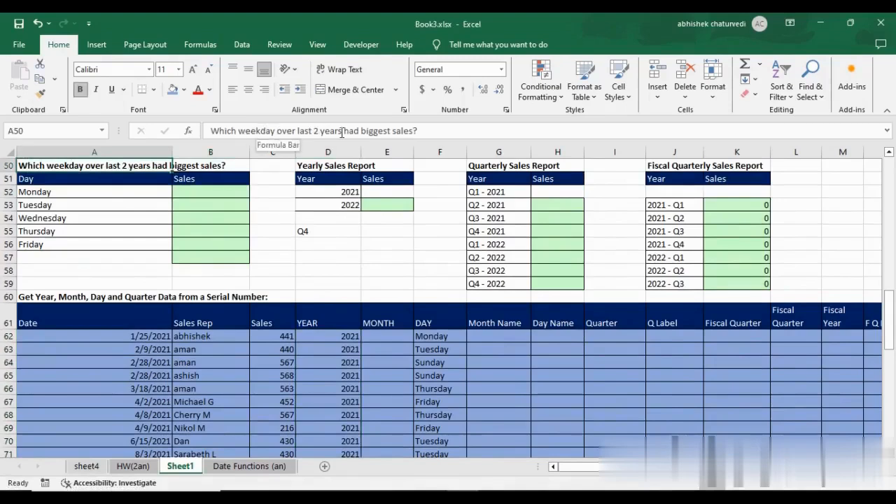
{"action": "left_click", "coordinate": [190, 193]}
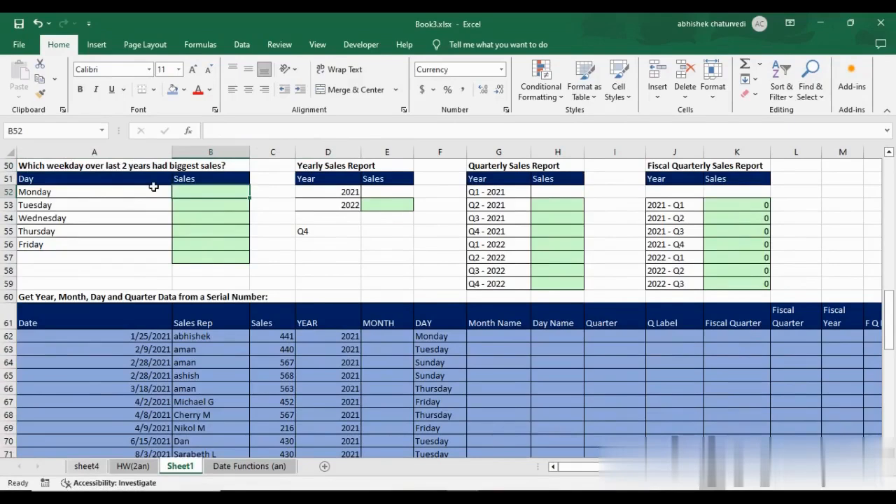
{"action": "left_click", "coordinate": [74, 194]}
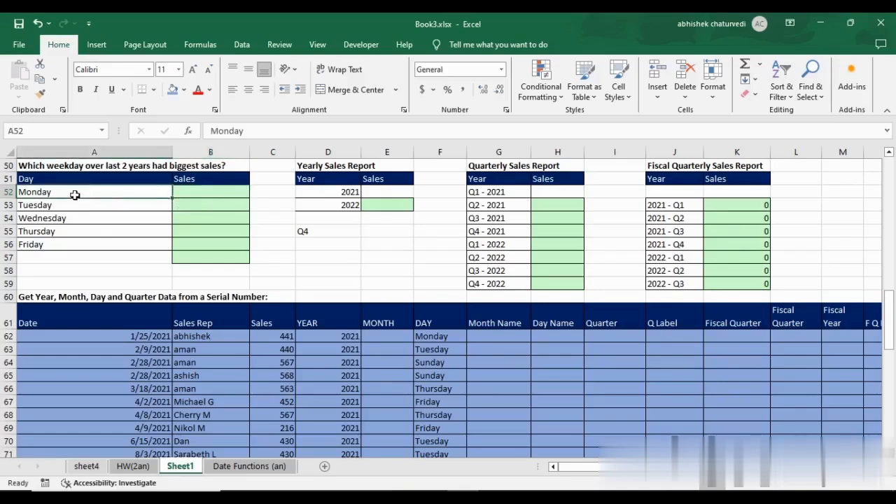
{"action": "left_click", "coordinate": [202, 190]}
{"action": "type", "text": "=s"}
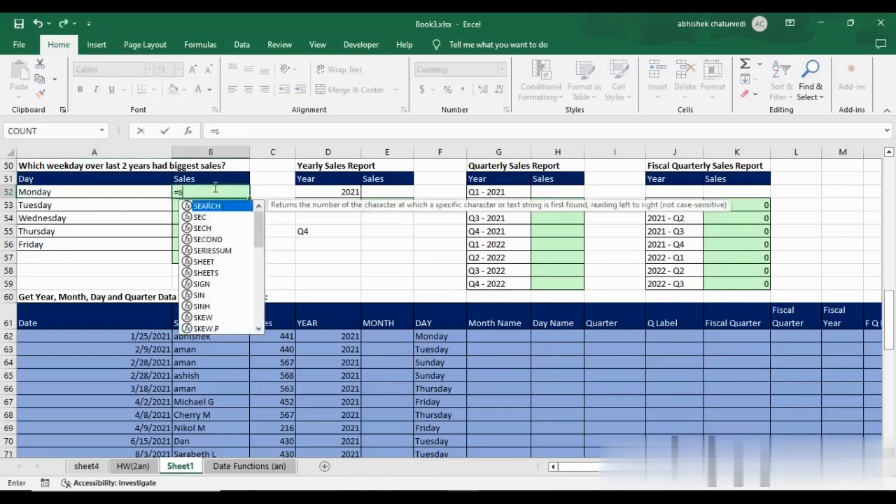
{"action": "type", "text": "umif"}
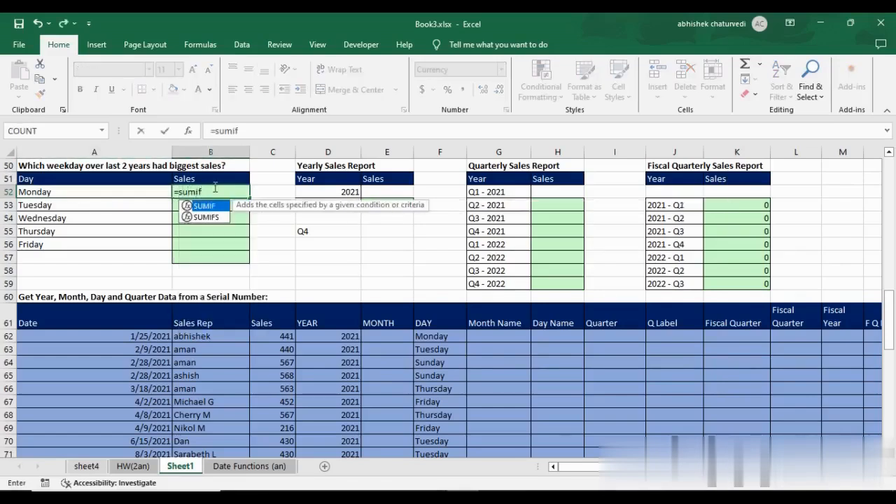
{"action": "key", "text": "BackSpace"}
{"action": "key", "text": "BackSpace"}
{"action": "key", "text": "BackSpace"}
{"action": "key", "text": "BackSpace"}
{"action": "key", "text": "Escape"}
Begin a SUMIF formula in B52, the Monday sales cell, with the DAY column cells F62:F107 as its range
{"action": "type", "text": "="}
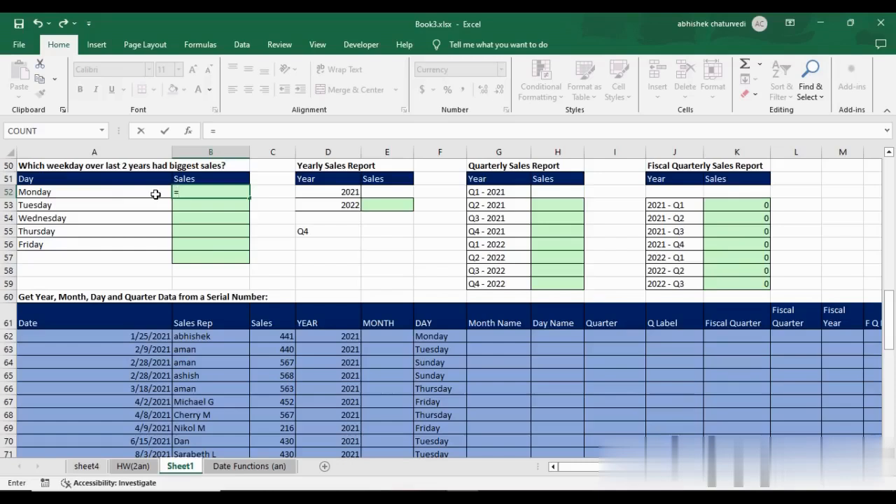
{"action": "type", "text": "sum"}
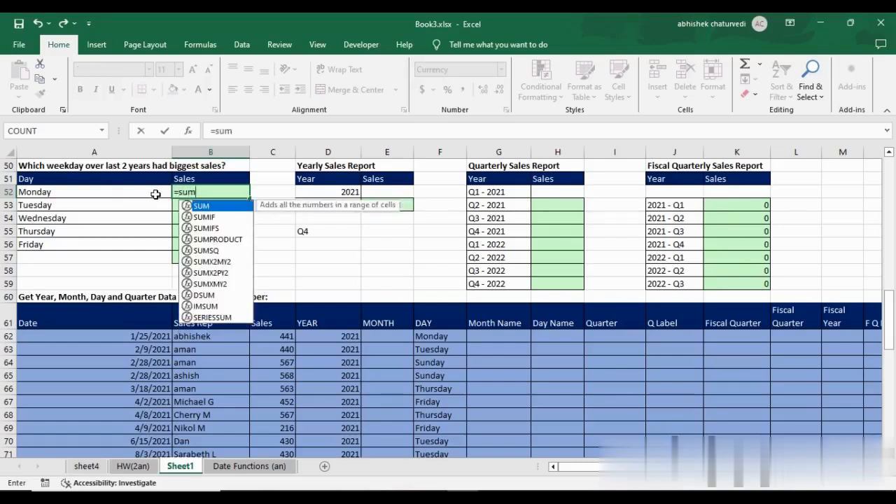
{"action": "type", "text": "if"}
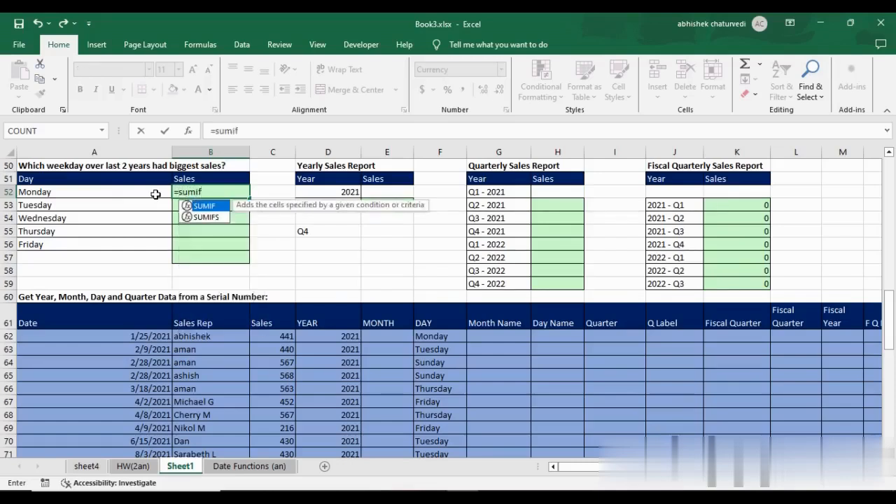
{"action": "type", "text": "("}
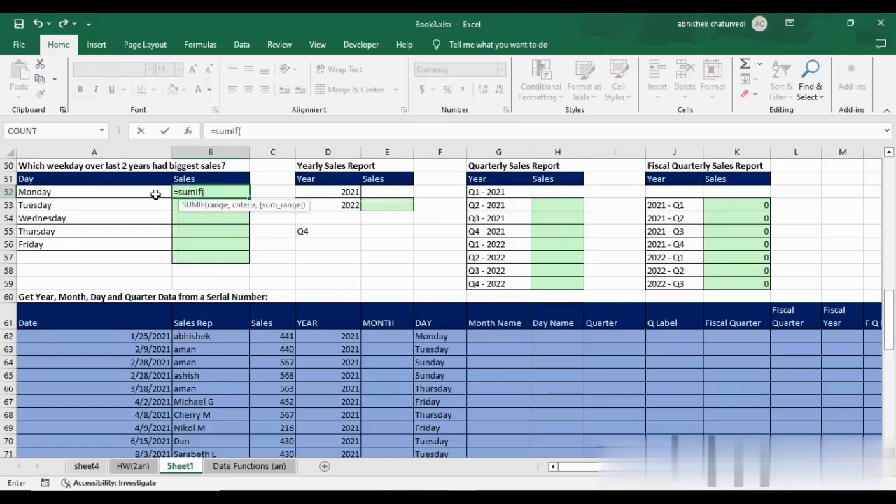
{"action": "left_click", "coordinate": [260, 130]}
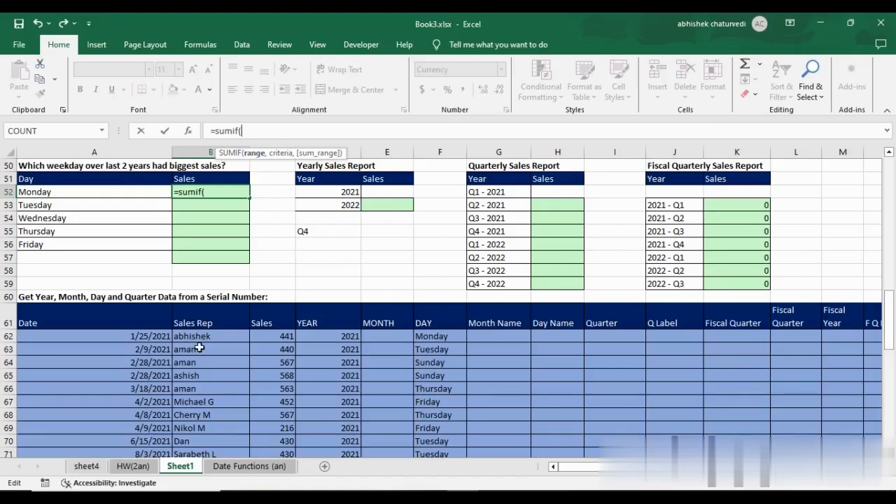
{"action": "left_click", "coordinate": [445, 338]}
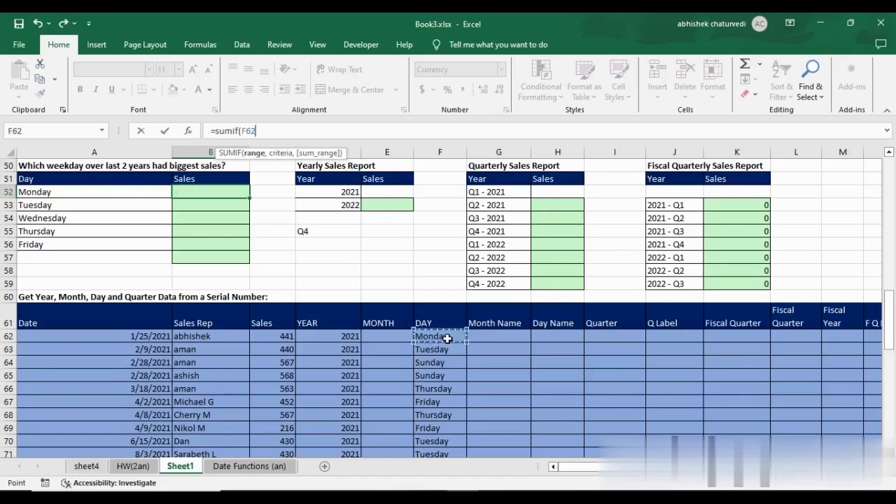
{"action": "key", "text": "ctrl+shift+Down"}
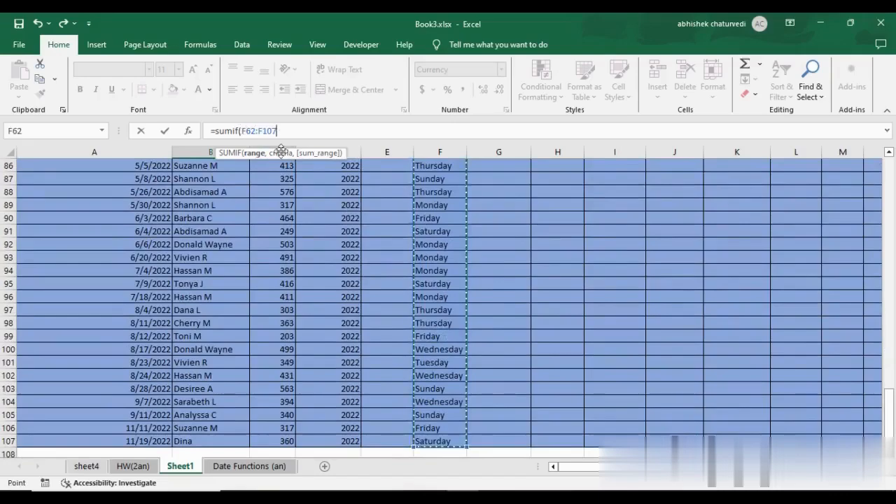
{"action": "type", "text": ","}
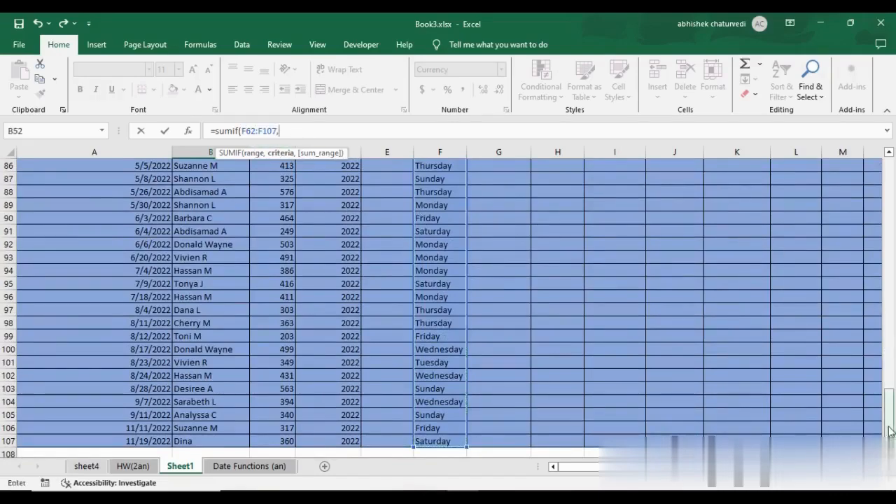
Complete the SUMIF formula in B52 with A52 as the criteria and the Sales cells C62:C107 as the sum range
{"action": "left_click_drag", "start_coordinate": [889, 405], "coordinate": [893, 337]}
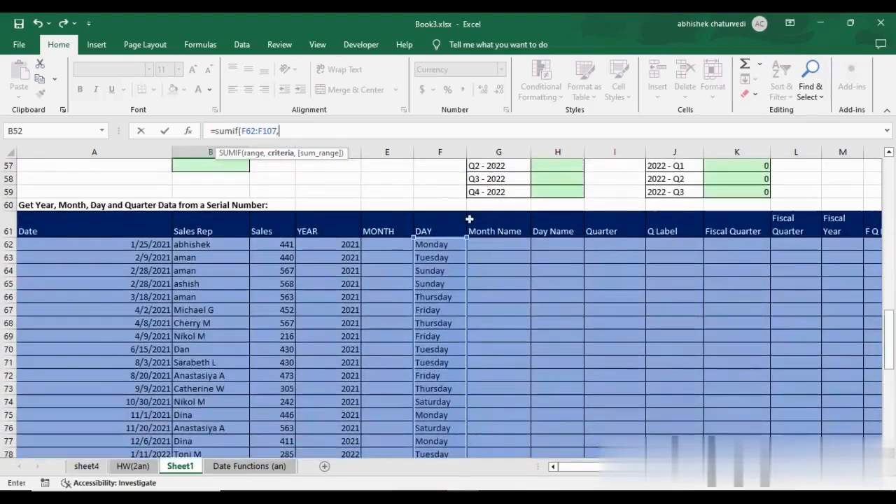
{"action": "left_click", "coordinate": [888, 152]}
{"action": "left_click", "coordinate": [888, 153]}
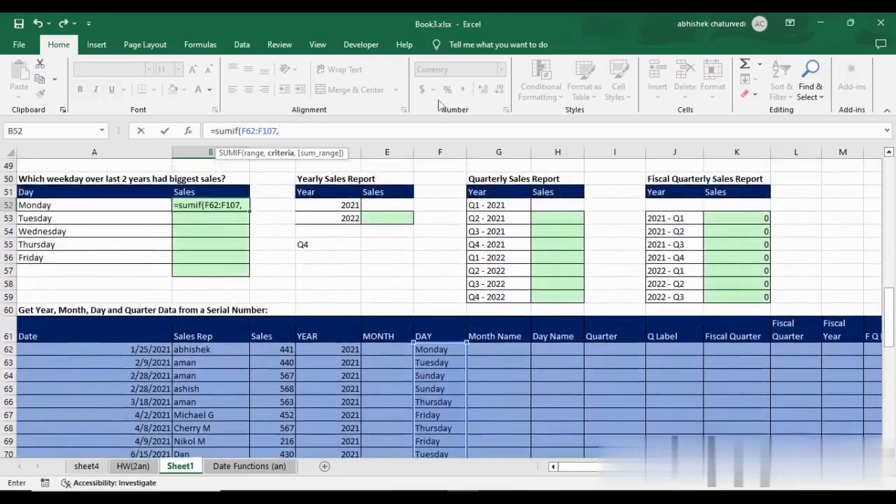
{"action": "left_click", "coordinate": [72, 208]}
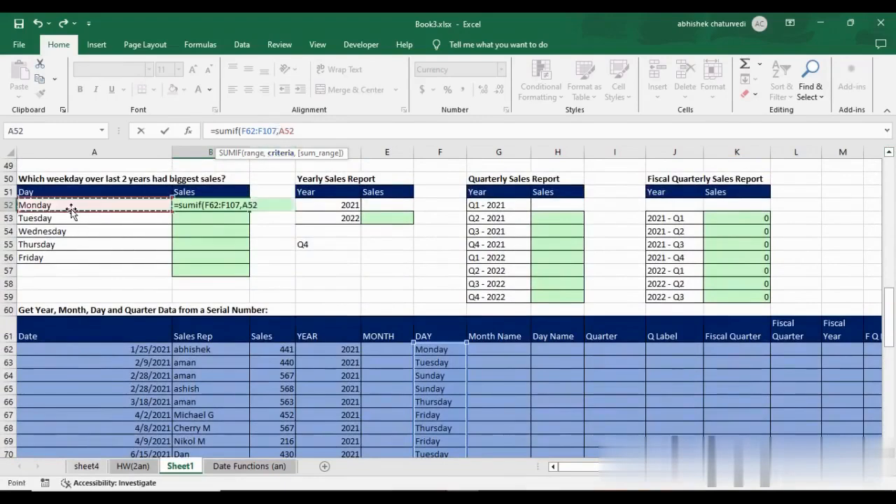
{"action": "type", "text": ","}
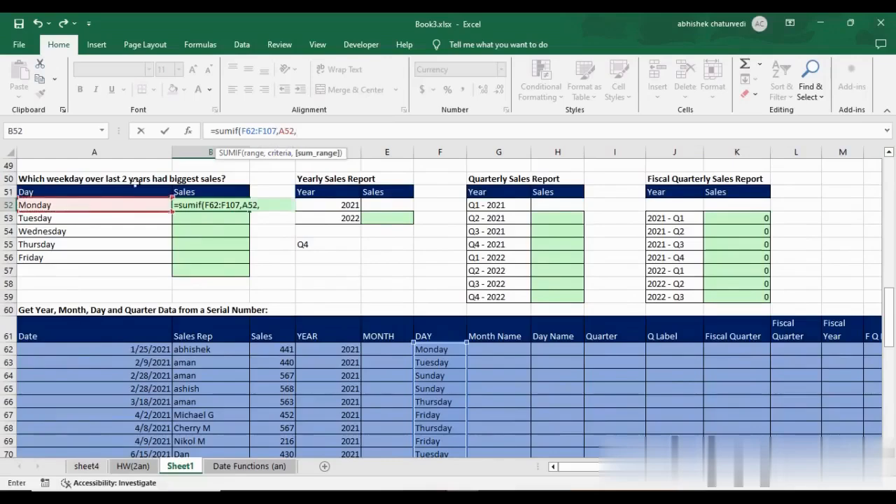
{"action": "left_click", "coordinate": [281, 348]}
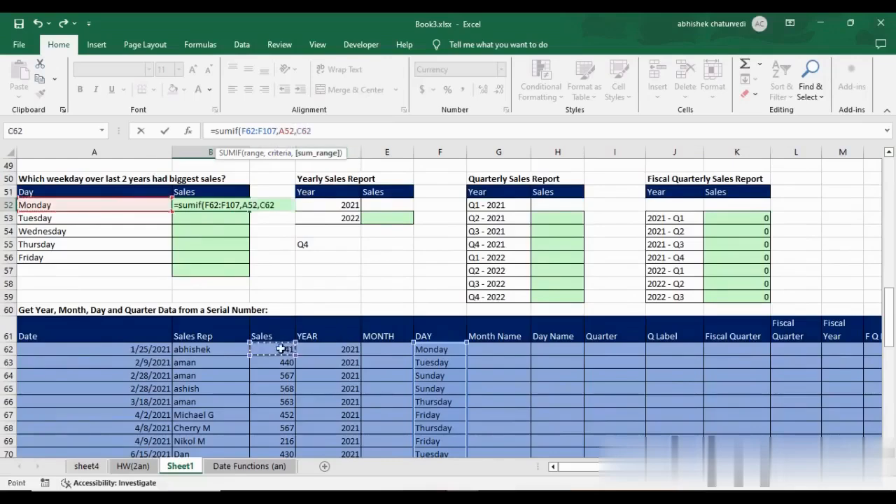
{"action": "key", "text": "ctrl+shift+Down"}
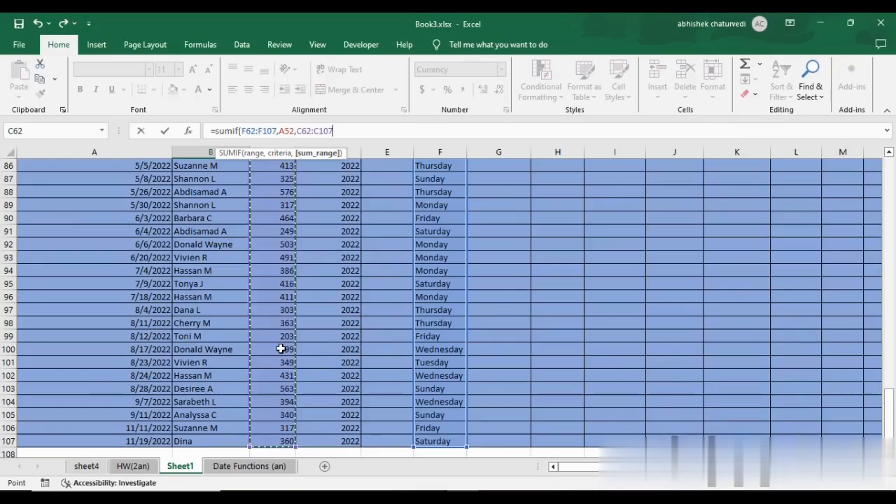
{"action": "type", "text": ")"}
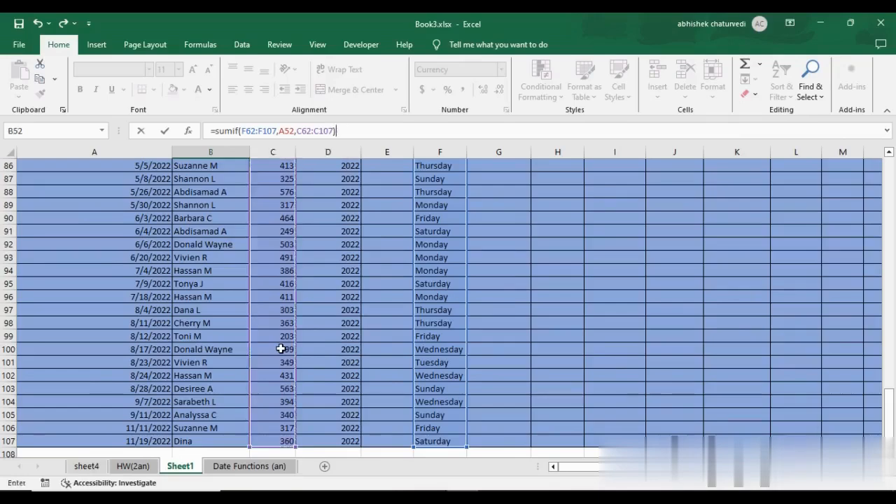
{"action": "key", "text": "Return"}
{"action": "key", "text": "Up"}
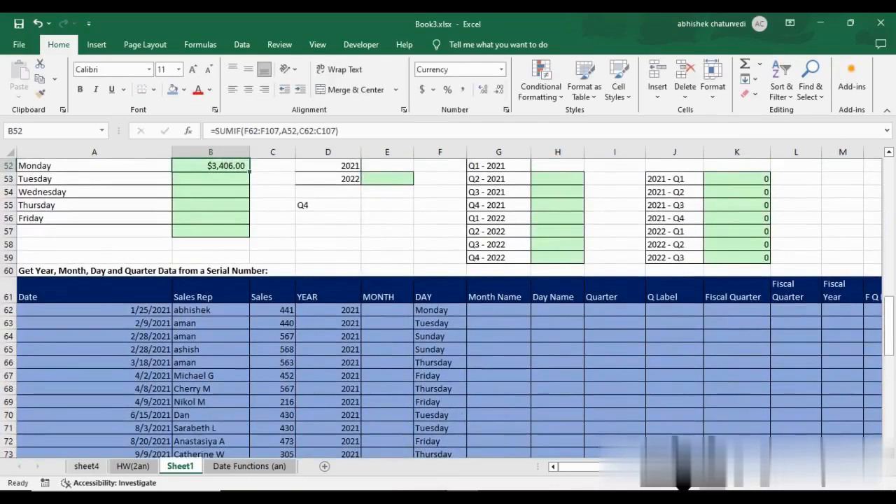
Make both ranges in the B52 formula absolute, giving =SUMIF($F$62:$F$107,A52,$C$62:$C$107)
{"action": "scroll", "coordinate": [206, 205], "scroll_direction": "up", "scroll_amount": 1}
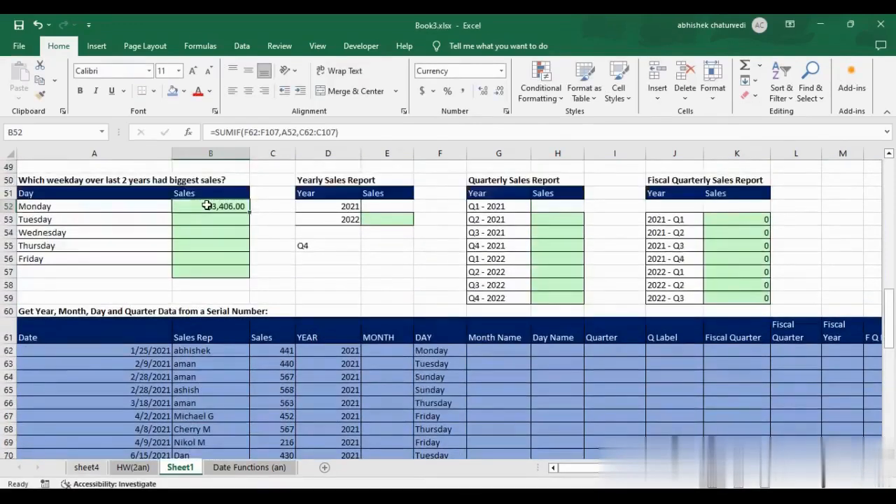
{"action": "left_click", "coordinate": [250, 132]}
{"action": "left_click_drag", "start_coordinate": [245, 132], "coordinate": [277, 132]}
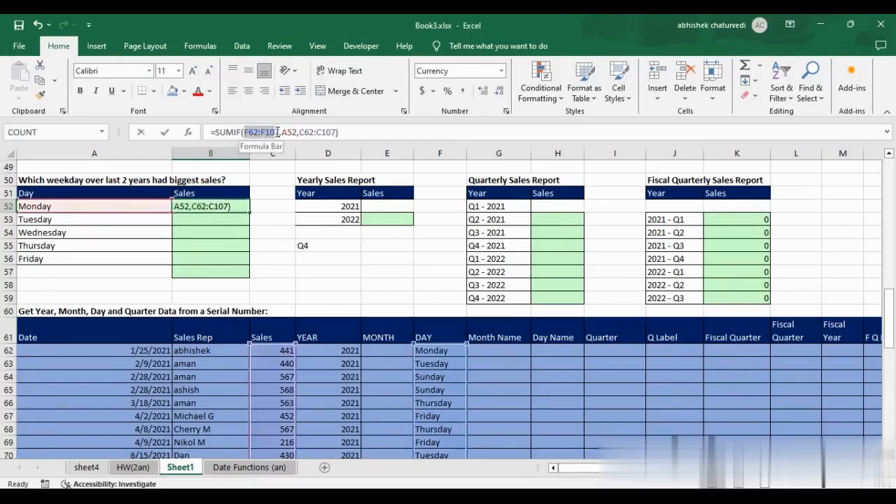
{"action": "key", "text": "F4"}
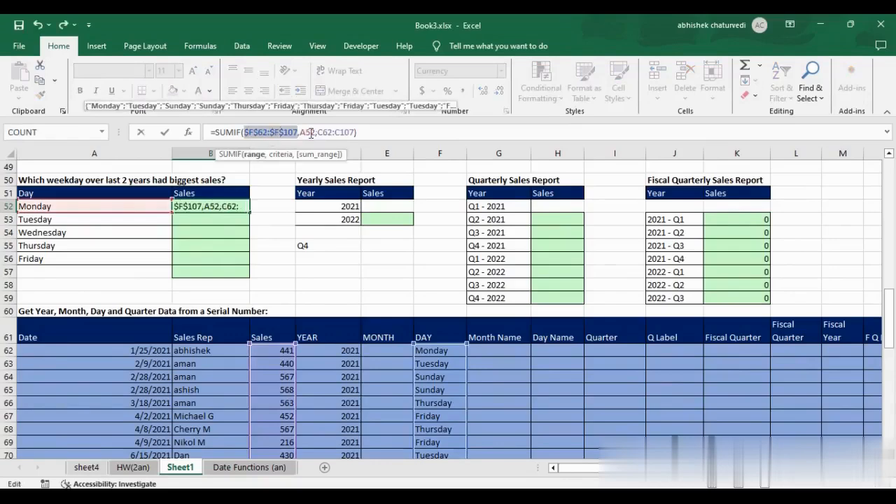
{"action": "left_click_drag", "start_coordinate": [318, 132], "coordinate": [354, 133]}
{"action": "key", "text": "F4"}
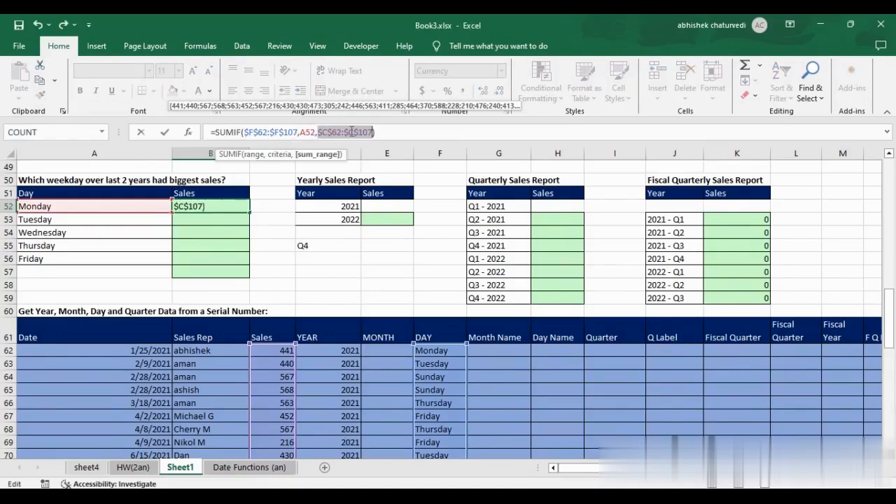
{"action": "key", "text": "ctrl+Return"}
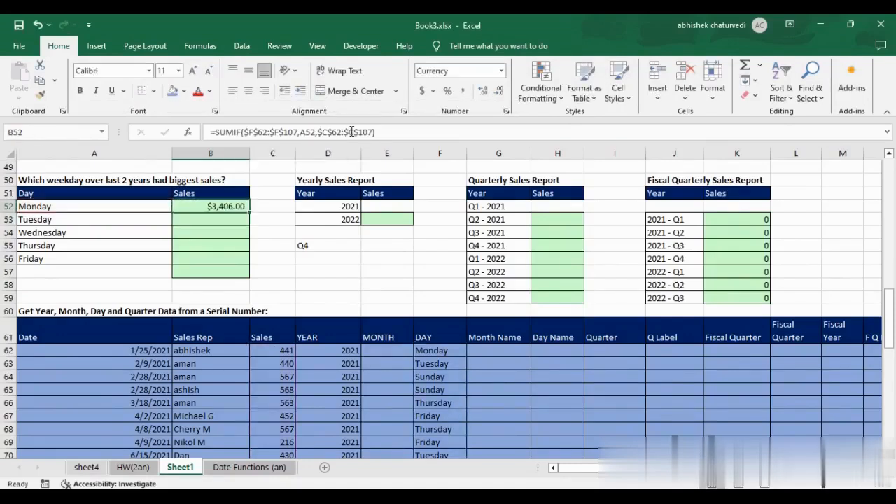
Fill the SUMIF formula from B52 down to the Friday row, B56, and check the copied formulas
{"action": "left_click_drag", "start_coordinate": [249, 212], "coordinate": [252, 258]}
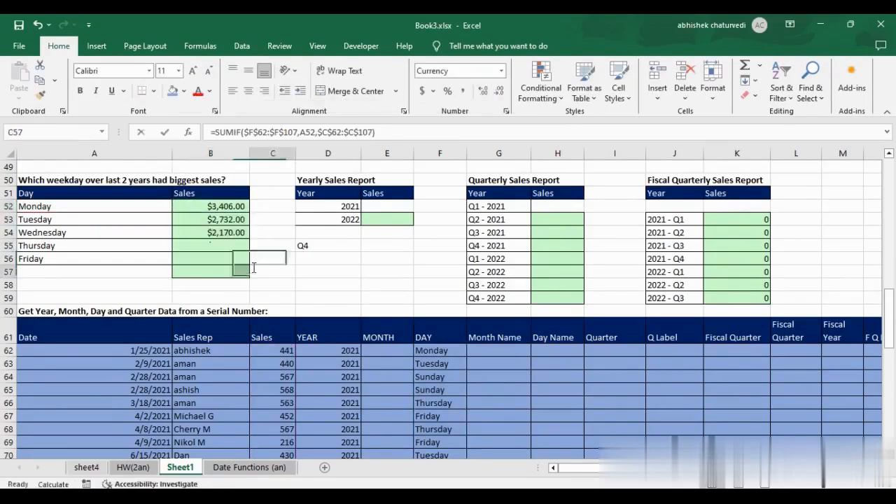
{"action": "left_click", "coordinate": [224, 222]}
{"action": "left_click", "coordinate": [223, 246]}
{"action": "left_click", "coordinate": [218, 235]}
{"action": "left_click", "coordinate": [220, 246]}
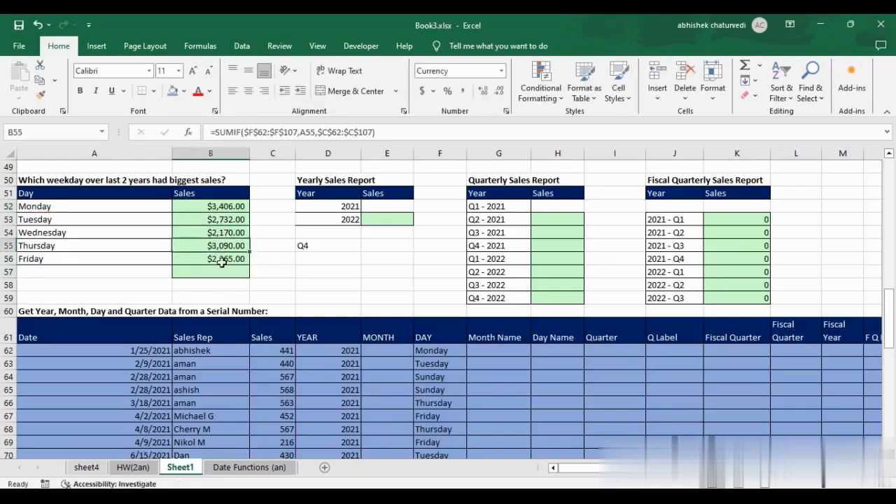
{"action": "left_click", "coordinate": [222, 260]}
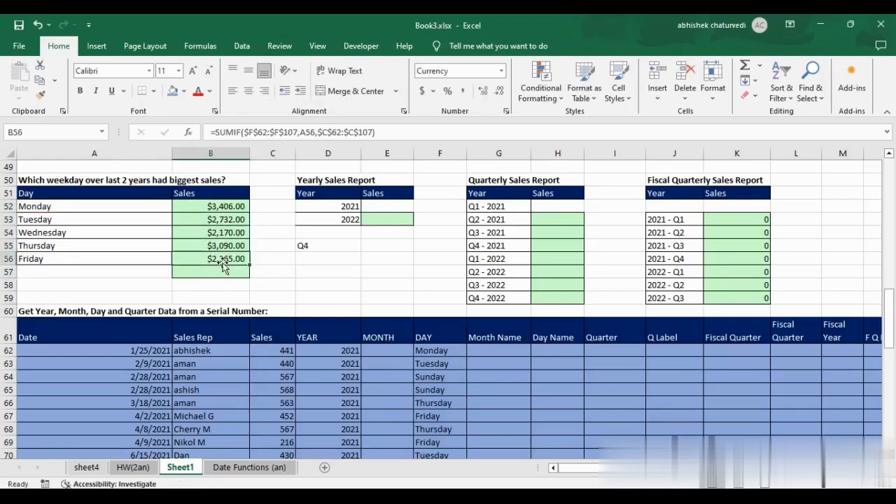
Compare the sales totals of the weekdays Monday to Friday in A52:B56
{"action": "left_click_drag", "start_coordinate": [62, 206], "coordinate": [183, 259]}
{"action": "left_click", "coordinate": [297, 287]}
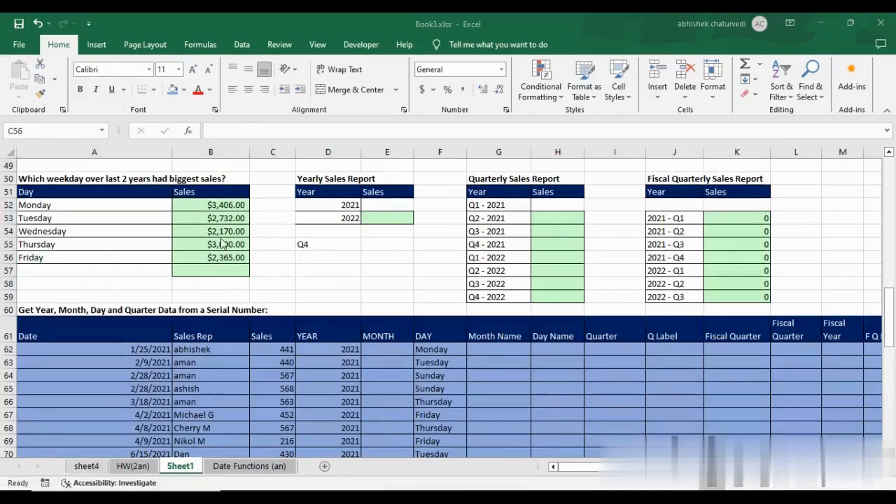
{"action": "left_click", "coordinate": [210, 217]}
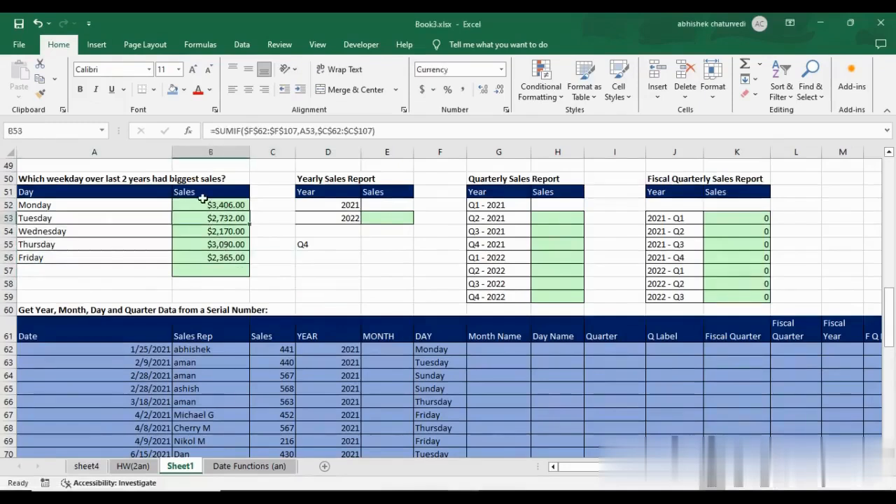
{"action": "left_click_drag", "start_coordinate": [203, 203], "coordinate": [206, 237]}
{"action": "left_click", "coordinate": [61, 205]}
{"action": "left_click", "coordinate": [207, 206]}
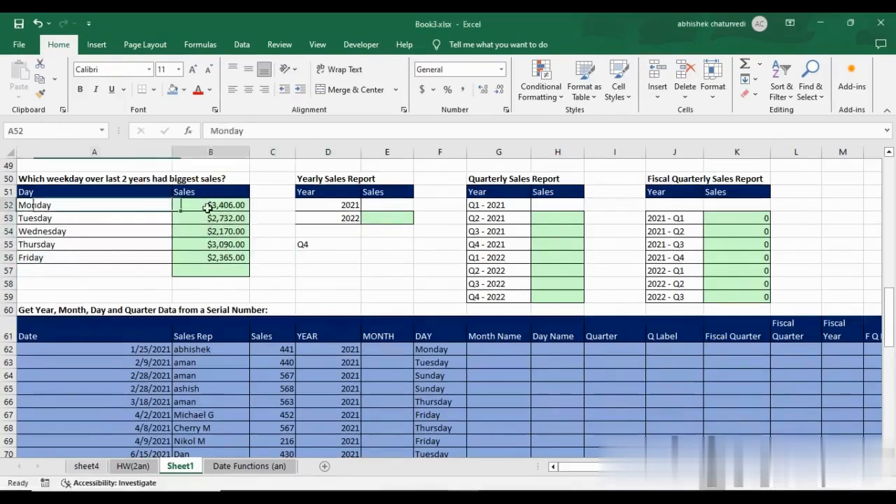
{"action": "left_click", "coordinate": [70, 218]}
{"action": "left_click", "coordinate": [204, 223]}
{"action": "left_click", "coordinate": [188, 235]}
{"action": "left_click", "coordinate": [130, 234]}
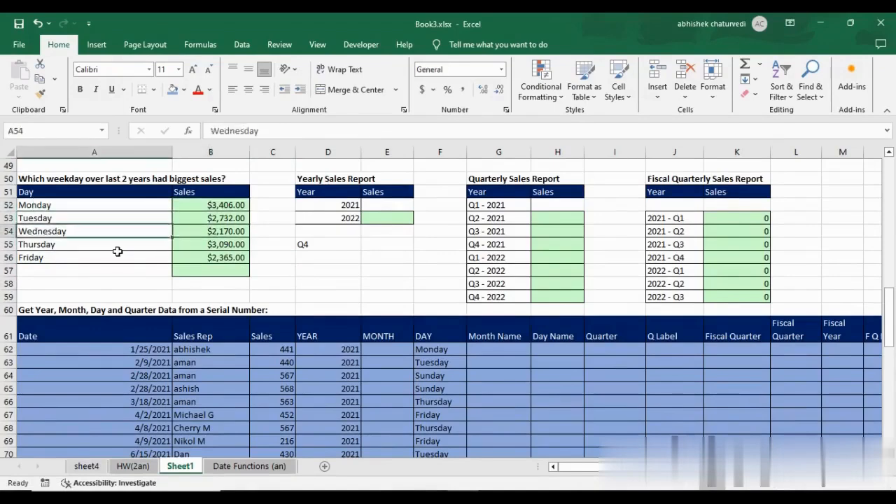
{"action": "left_click", "coordinate": [121, 256]}
{"action": "left_click", "coordinate": [189, 256]}
{"action": "left_click", "coordinate": [143, 249]}
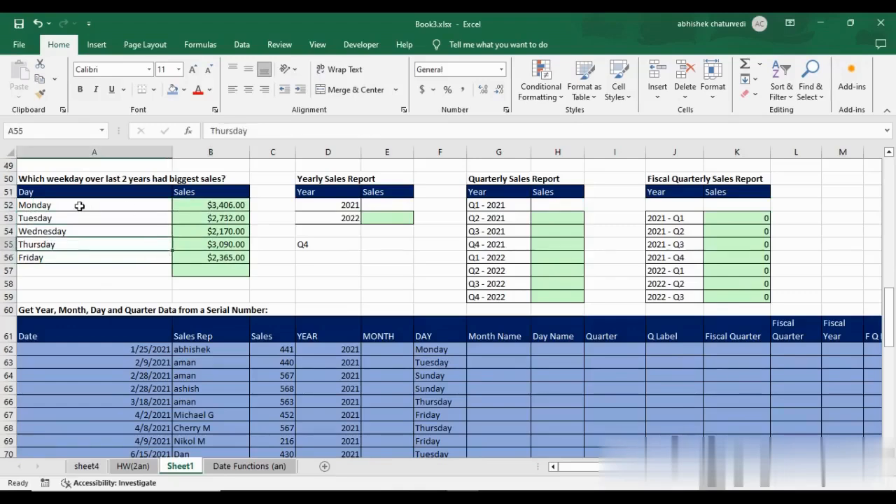
Start a new conditional formatting rule for A52:B56 that uses a formula to determine which cells to format
{"action": "left_click", "coordinate": [37, 204]}
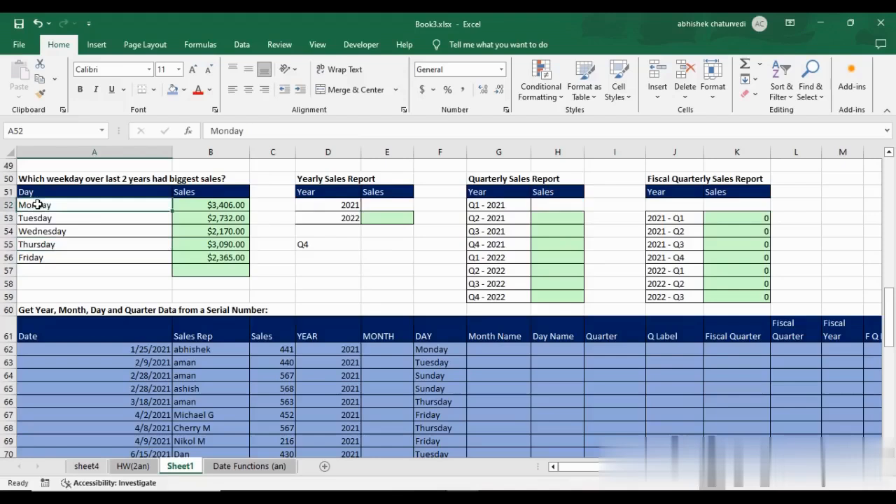
{"action": "left_click_drag", "start_coordinate": [37, 205], "coordinate": [236, 256]}
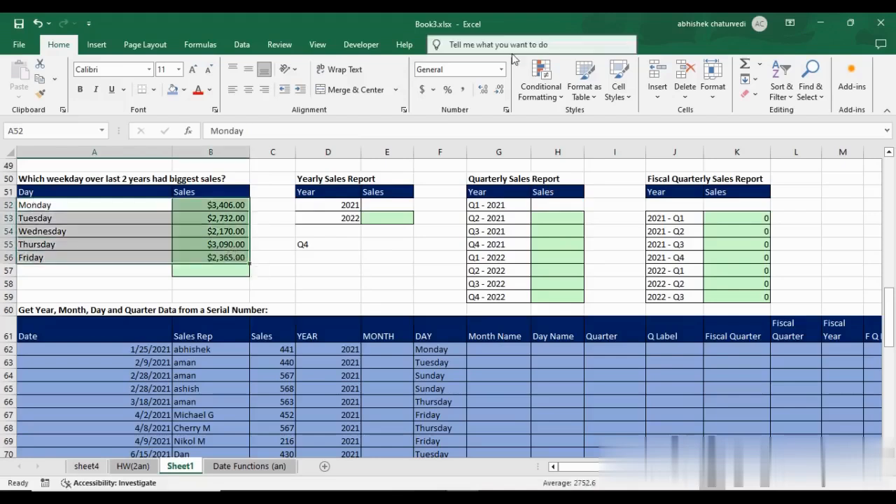
{"action": "left_click", "coordinate": [554, 86]}
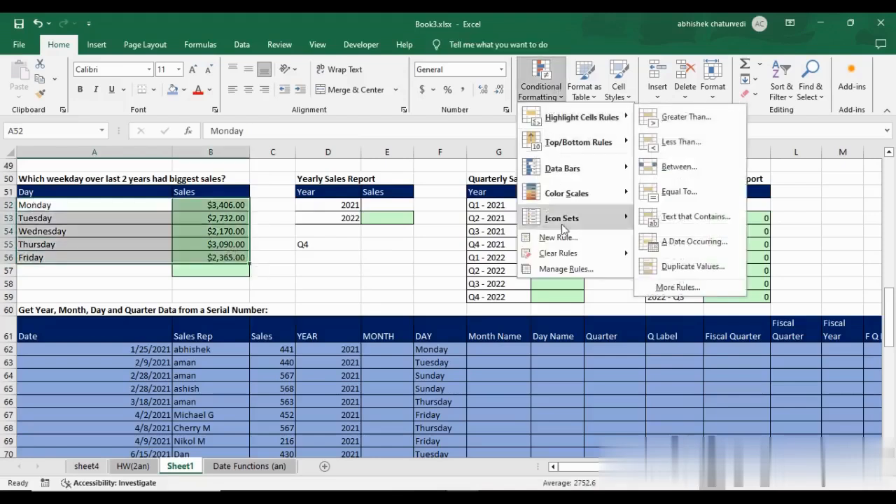
{"action": "left_click", "coordinate": [564, 266]}
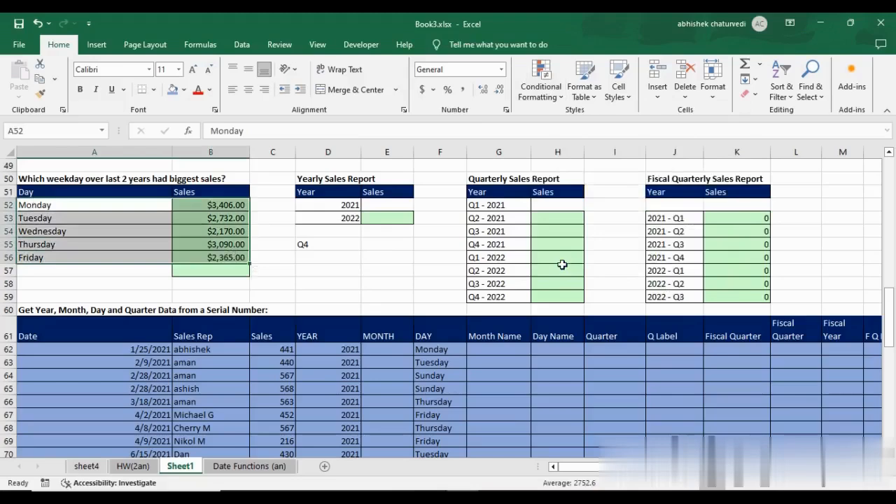
{"action": "left_click_drag", "start_coordinate": [360, 204], "coordinate": [588, 213]}
{"action": "key", "text": "Escape"}
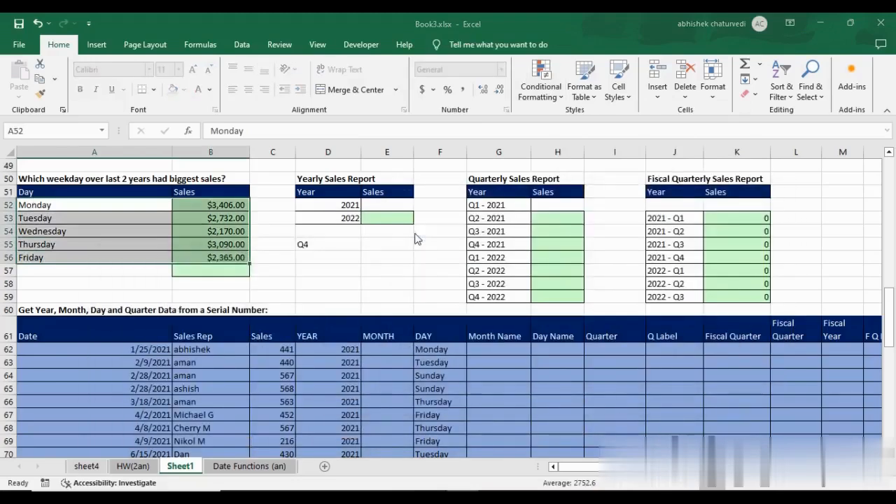
{"action": "left_click", "coordinate": [490, 260]}
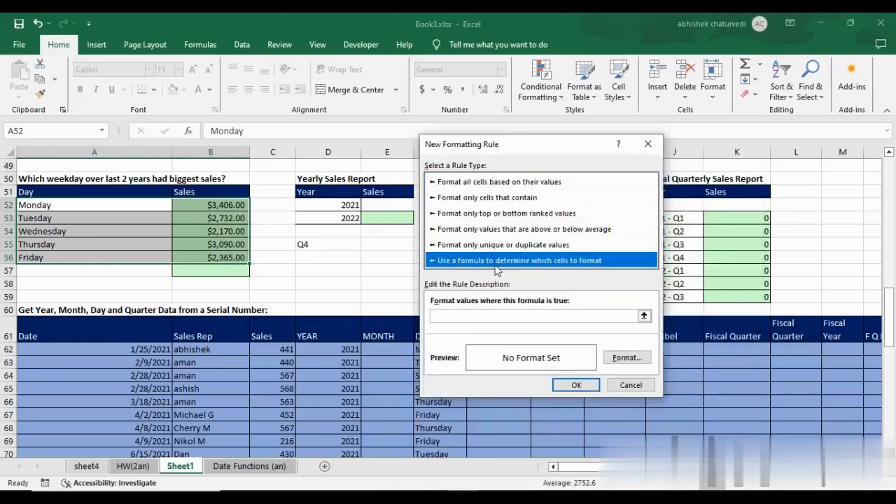
Enter =Max($B$52:$B$56)=$B52 as the rule's formula, with only the column of the compared cell locked
{"action": "left_click", "coordinate": [481, 315]}
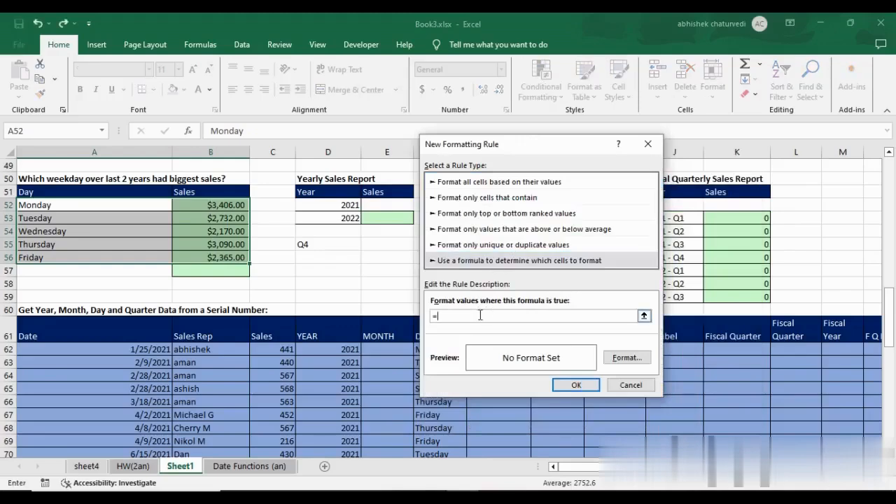
{"action": "type", "text": "=Max"}
{"action": "type", "text": "("}
{"action": "left_click_drag", "start_coordinate": [223, 205], "coordinate": [242, 253]}
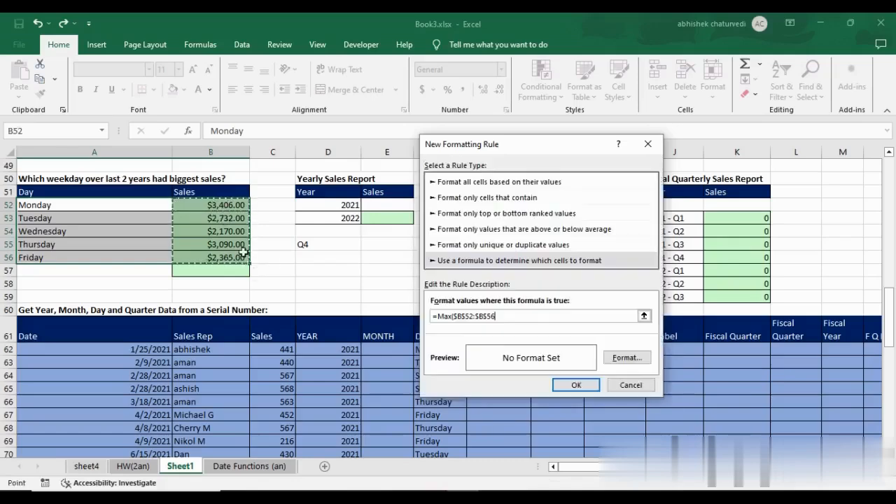
{"action": "type", "text": ")="}
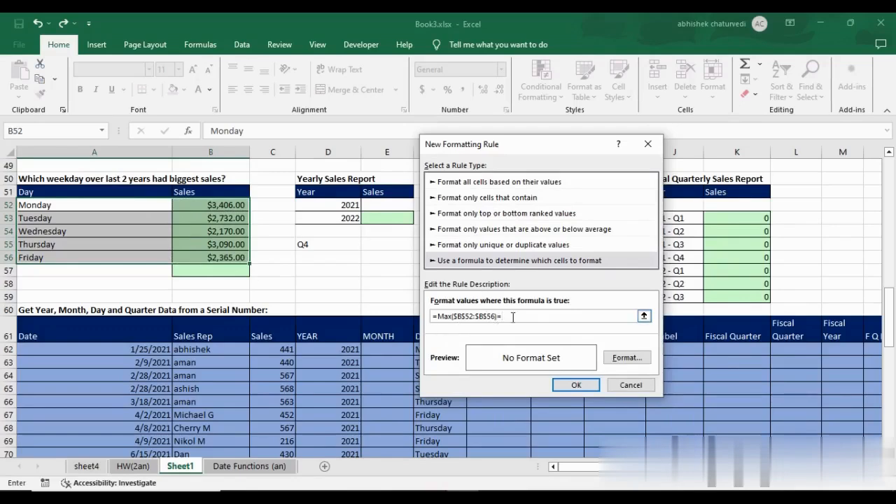
{"action": "left_click", "coordinate": [197, 203]}
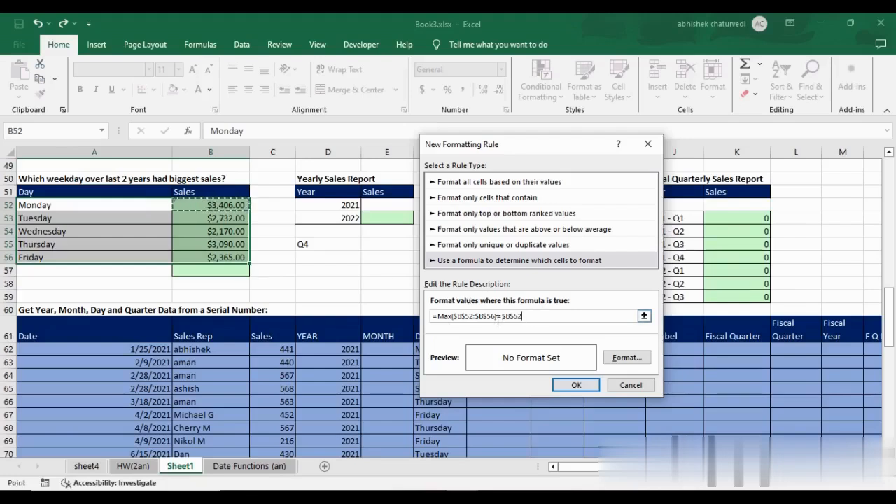
{"action": "left_click", "coordinate": [460, 315]}
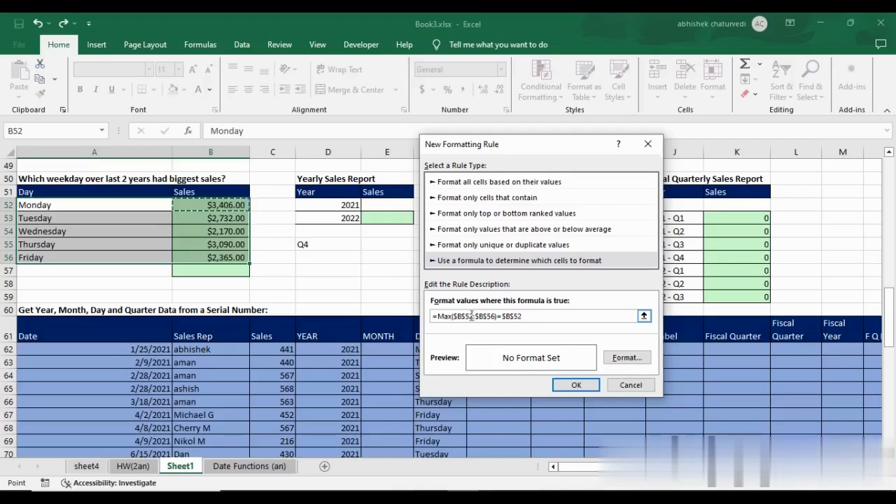
{"action": "left_click", "coordinate": [514, 315]}
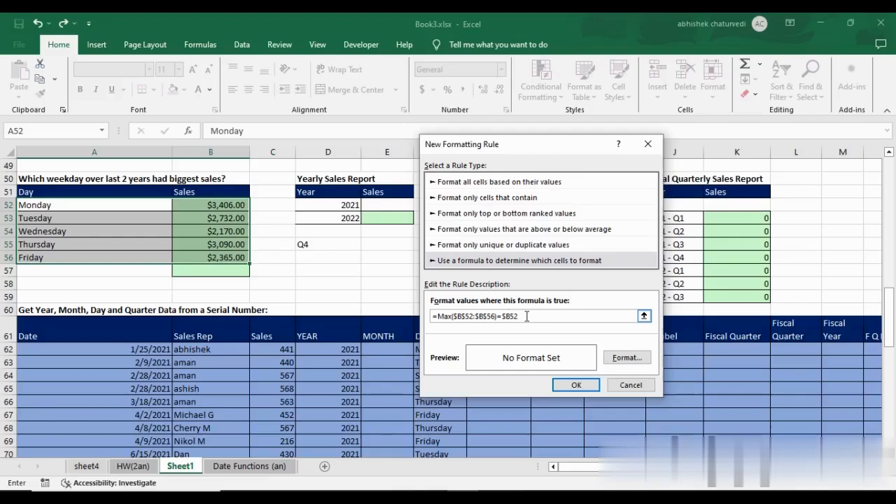
Give the rule an orange background fill and apply it to the weekday sales range A52:B56
{"action": "left_click", "coordinate": [627, 357]}
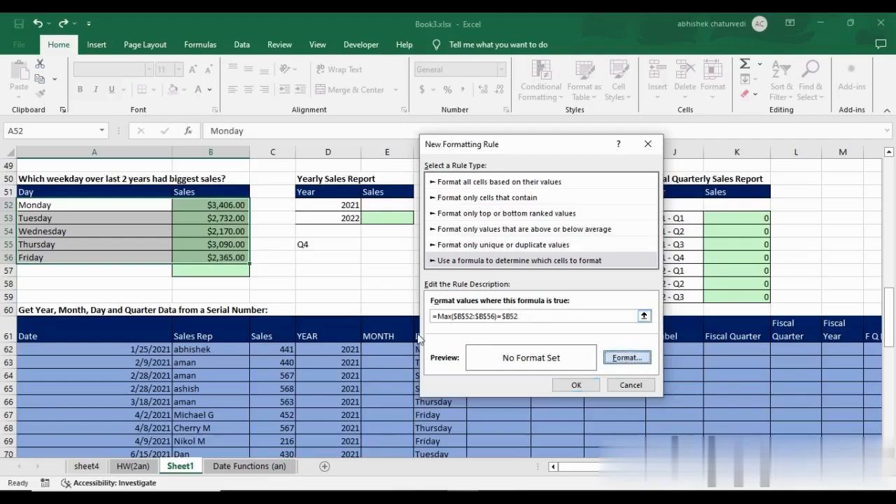
{"action": "left_click", "coordinate": [548, 120]}
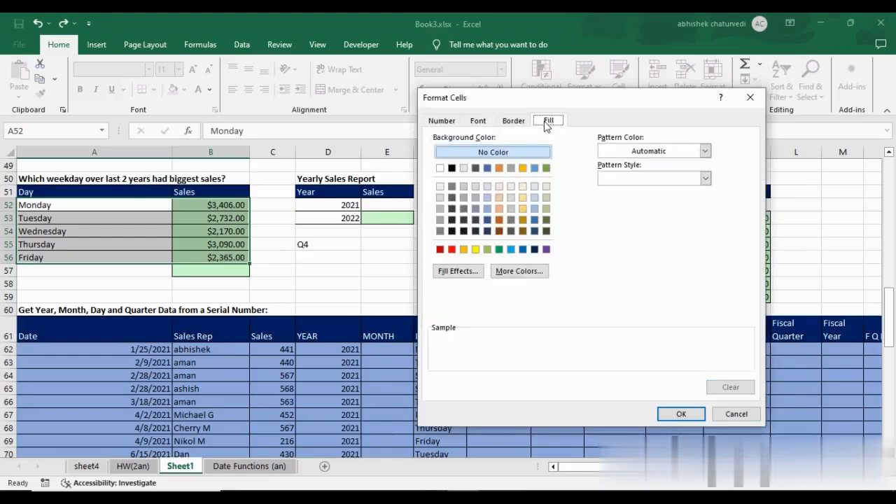
{"action": "left_click", "coordinate": [464, 250]}
{"action": "left_click", "coordinate": [680, 414]}
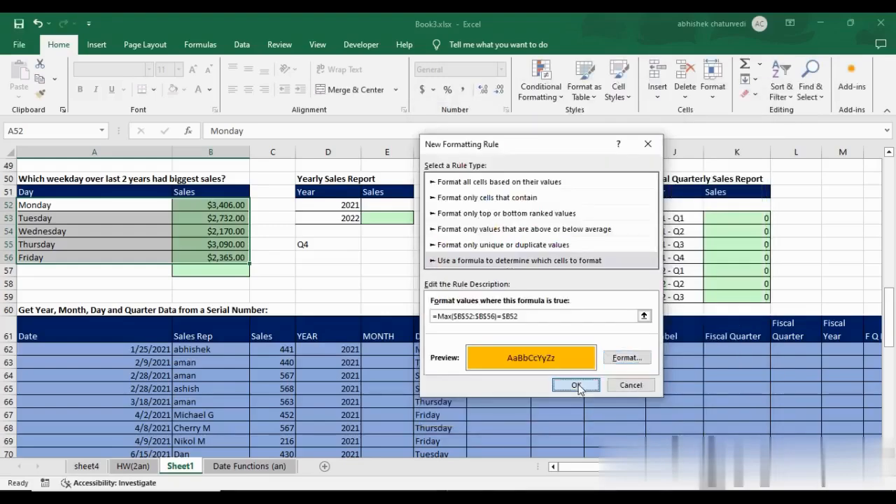
{"action": "left_click", "coordinate": [577, 385]}
{"action": "left_click", "coordinate": [755, 369]}
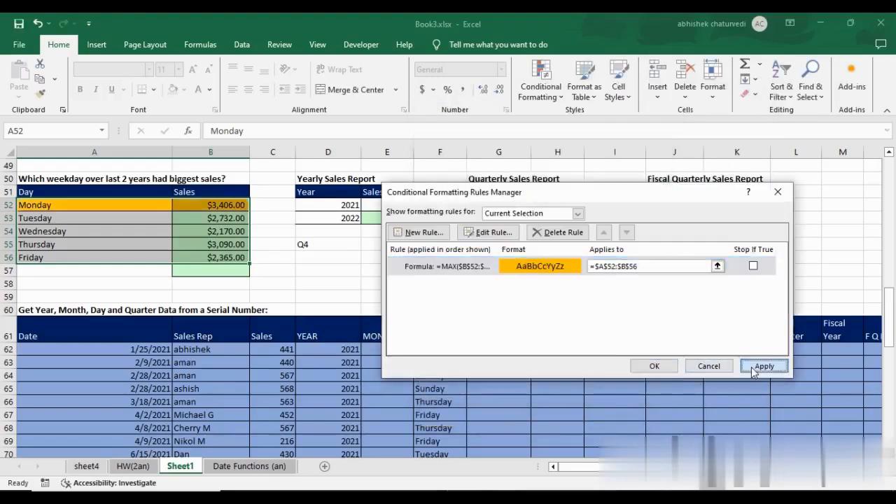
{"action": "left_click", "coordinate": [649, 366]}
{"action": "left_click", "coordinate": [187, 206]}
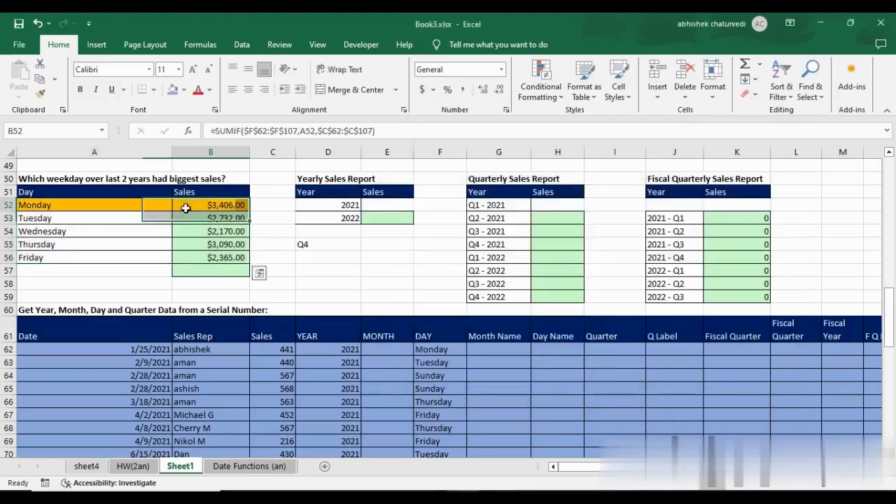
{"action": "left_click_drag", "start_coordinate": [160, 204], "coordinate": [217, 204]}
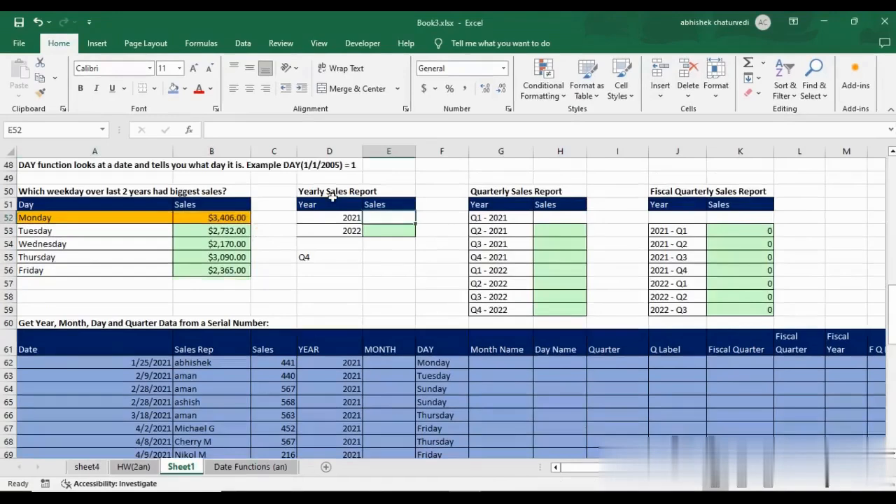
Begin a SUMIF formula for 2021 in E52 of the Yearly Sales Report, with the absolute YEAR range $D$62:$D$107 as its criteria range
{"action": "left_click", "coordinate": [318, 191]}
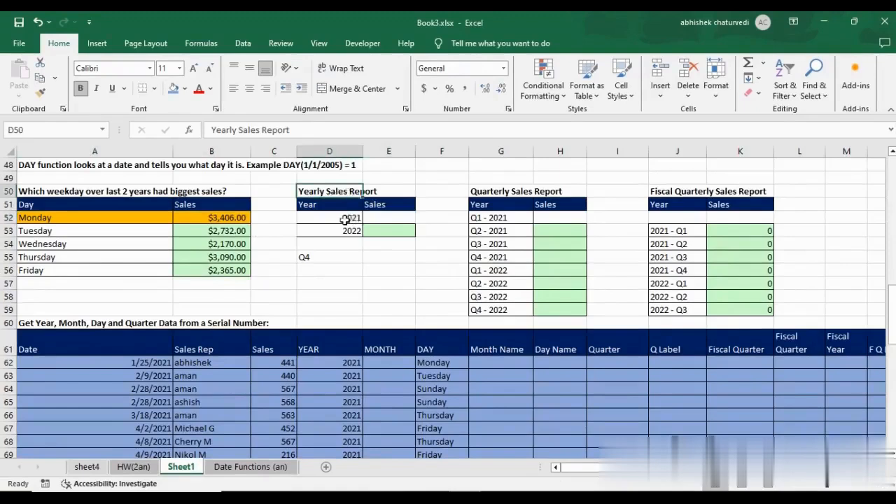
{"action": "left_click", "coordinate": [389, 219]}
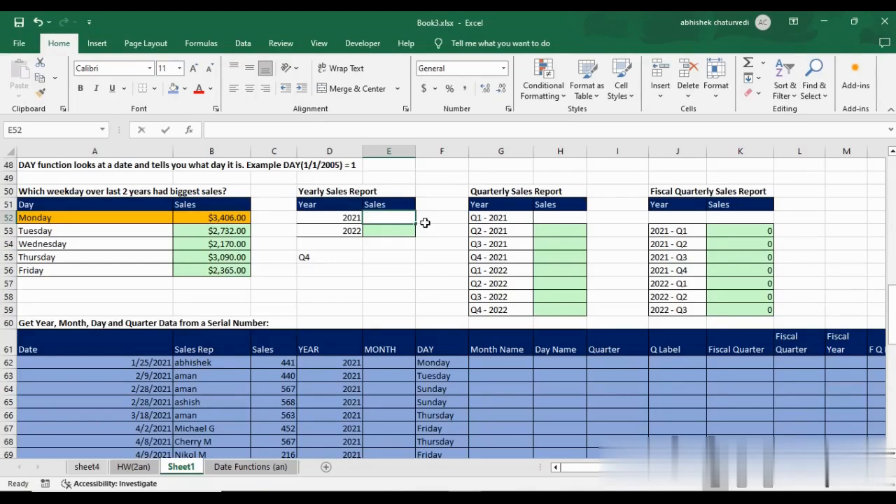
{"action": "type", "text": "=sum"}
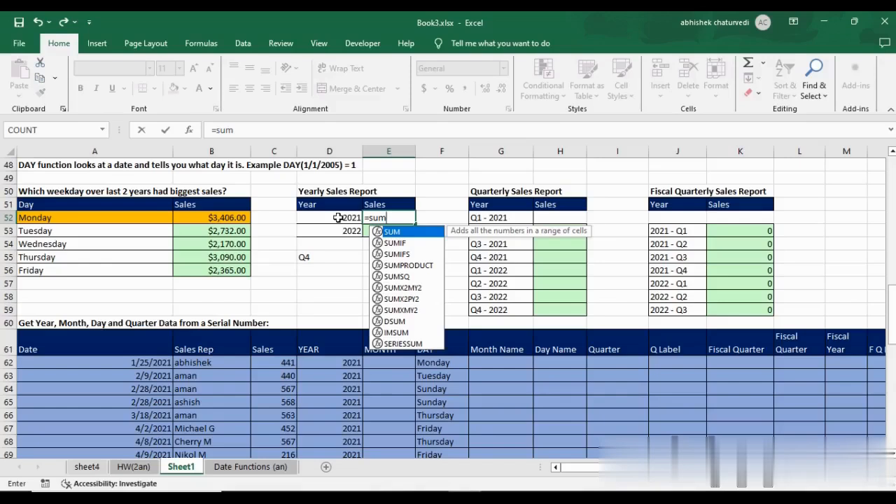
{"action": "type", "text": "if"}
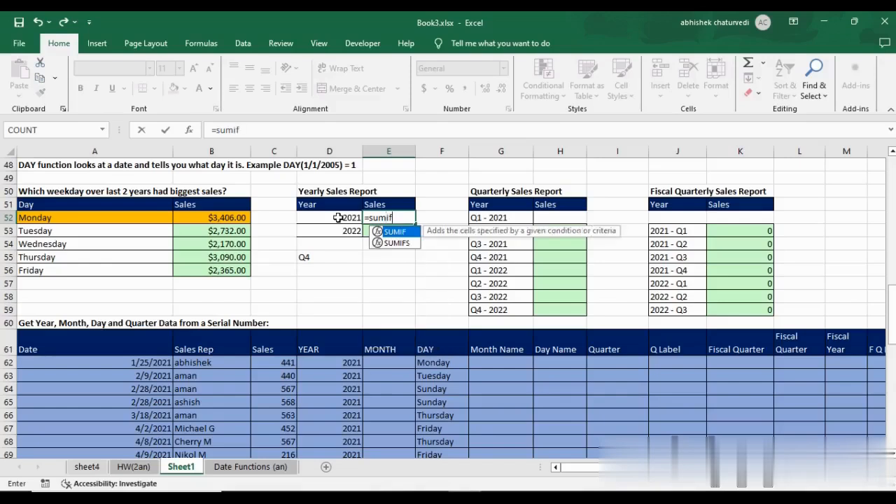
{"action": "type", "text": "("}
{"action": "left_click", "coordinate": [254, 131]}
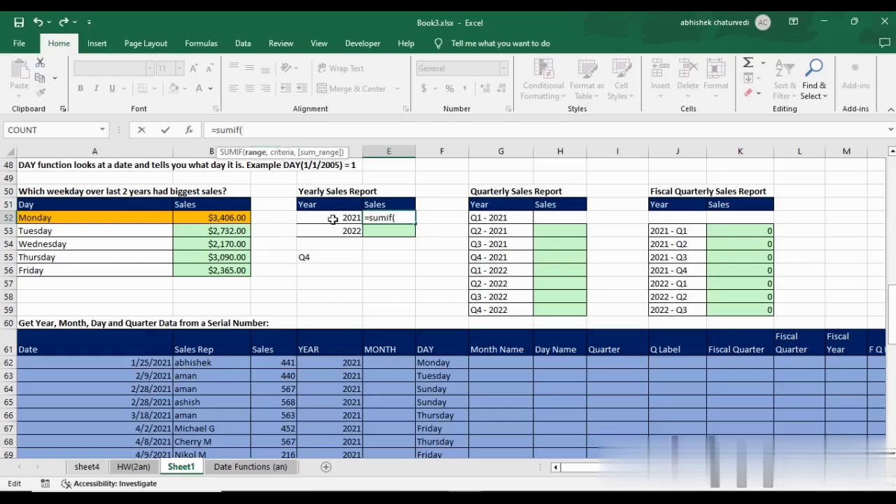
{"action": "left_click", "coordinate": [343, 362]}
{"action": "key", "text": "ctrl+shift+Down"}
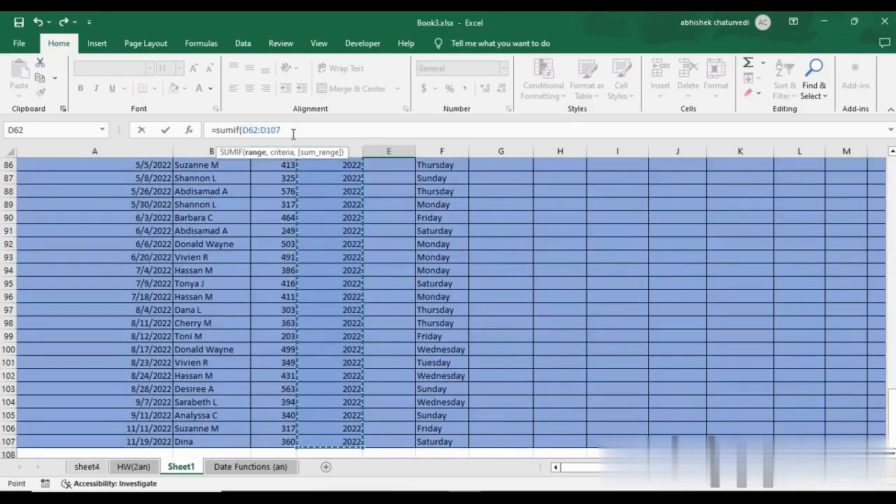
{"action": "key", "text": "F4"}
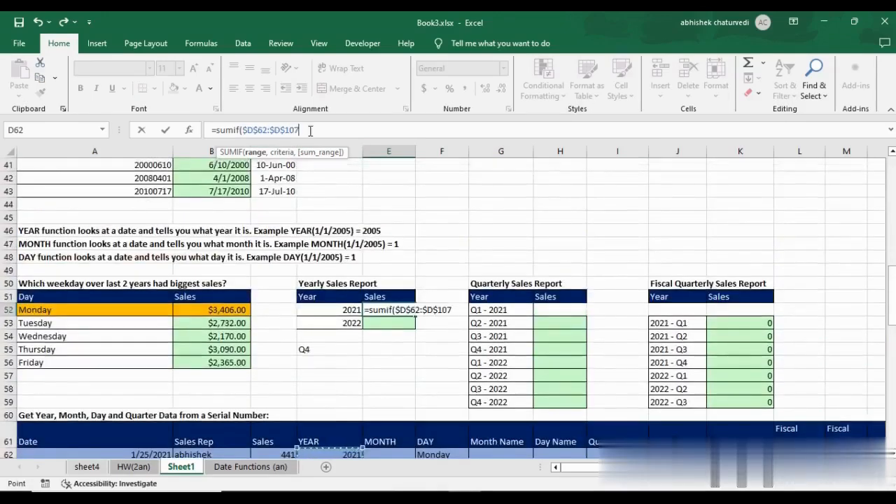
{"action": "type", "text": ","}
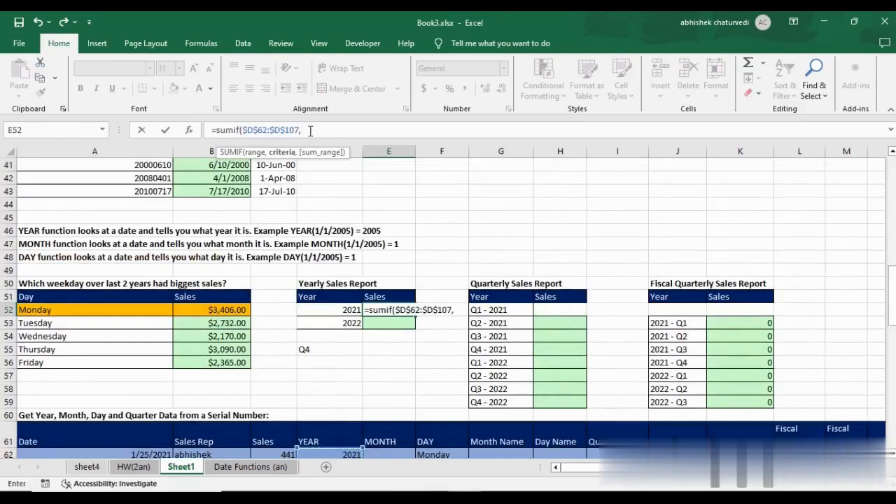
Complete the SUMIF in E52 with D52 as the criterion and the absolute Sales range $C$62:$C$107 as the sum range
{"action": "left_click", "coordinate": [341, 310]}
{"action": "type", "text": ","}
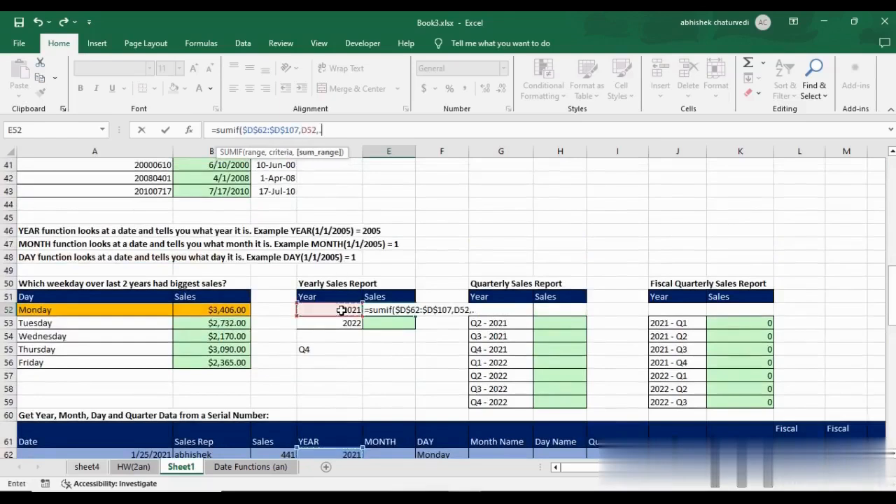
{"action": "key", "text": "BackSpace"}
{"action": "type", "text": ","}
{"action": "scroll", "coordinate": [265, 372], "scroll_direction": "down", "scroll_amount": 2}
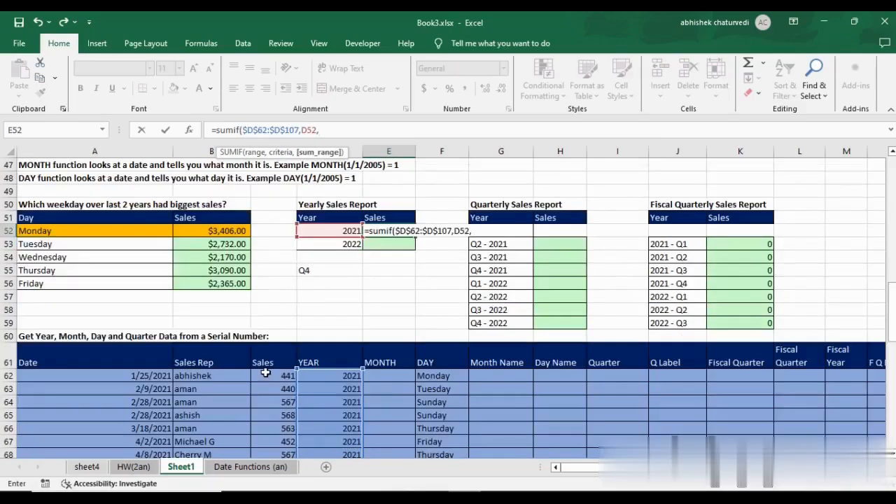
{"action": "left_click", "coordinate": [270, 375]}
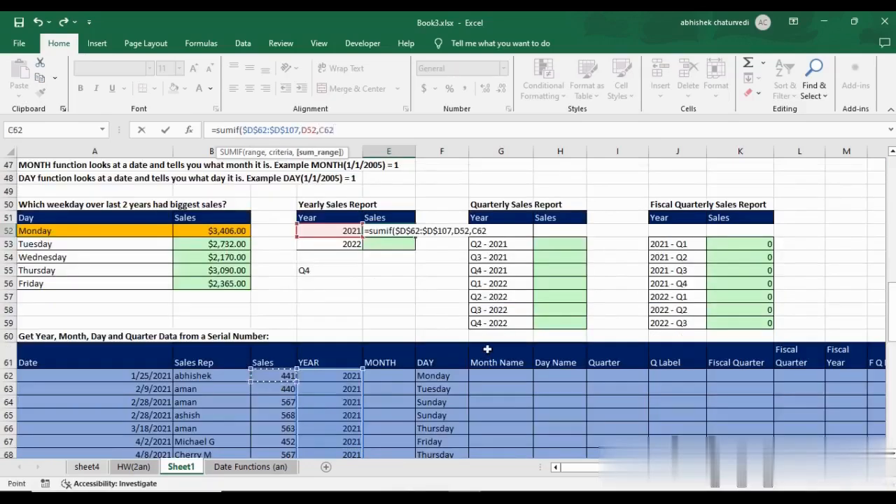
{"action": "key", "text": "ctrl+shift+Down"}
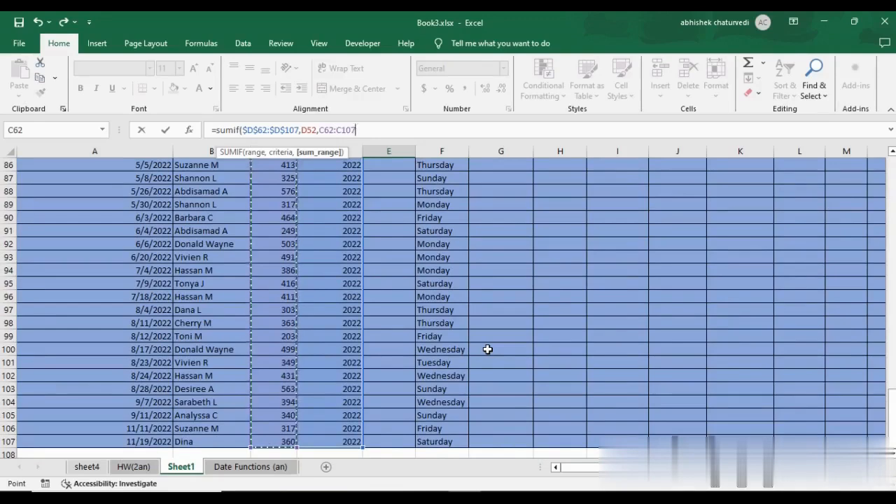
{"action": "key", "text": "F4"}
{"action": "scroll", "coordinate": [488, 349], "scroll_direction": "up", "scroll_amount": 3}
{"action": "type", "text": ")"}
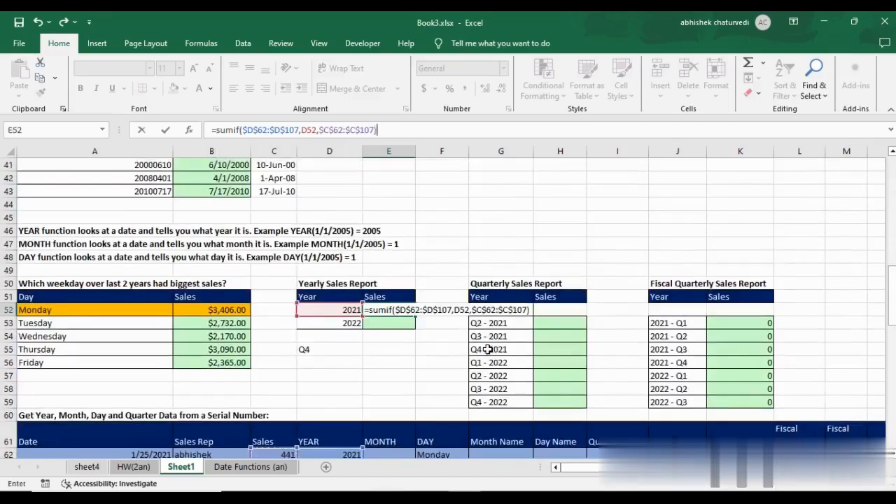
{"action": "key", "text": "ctrl+Return"}
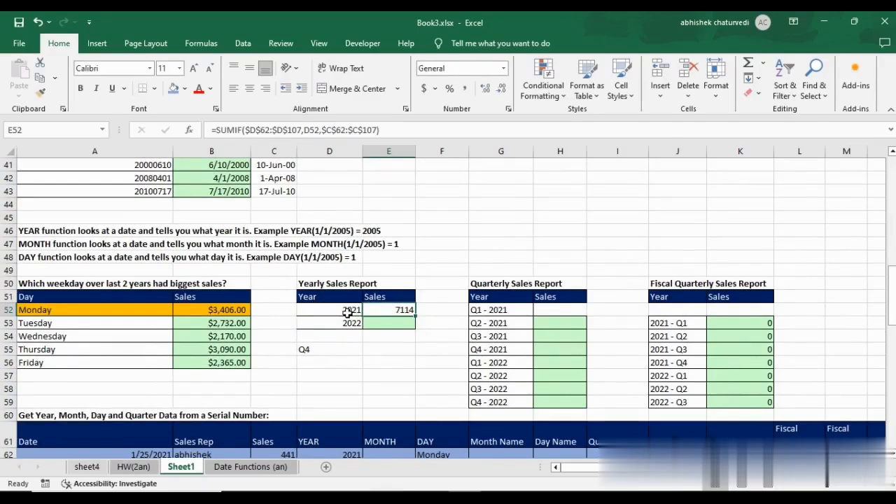
Fill the yearly SUMIF formula from E52 down to the 2022 row, E53
{"action": "left_click_drag", "start_coordinate": [414, 316], "coordinate": [413, 330]}
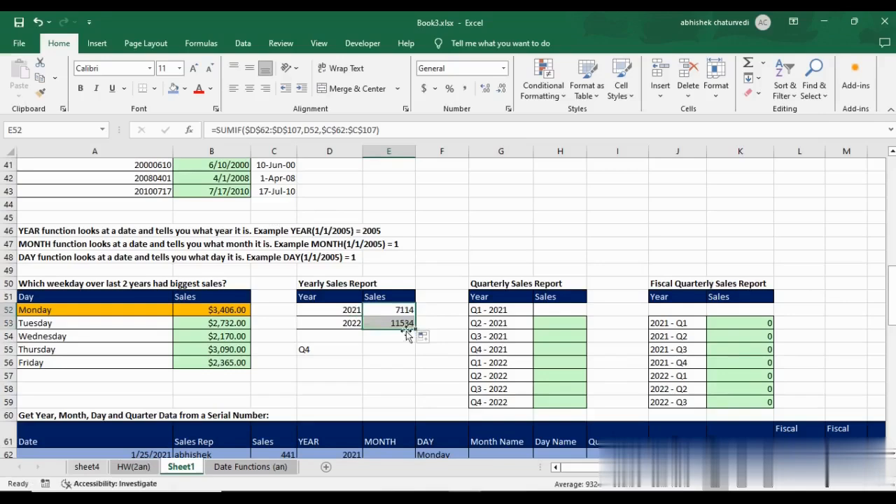
{"action": "left_click", "coordinate": [340, 323]}
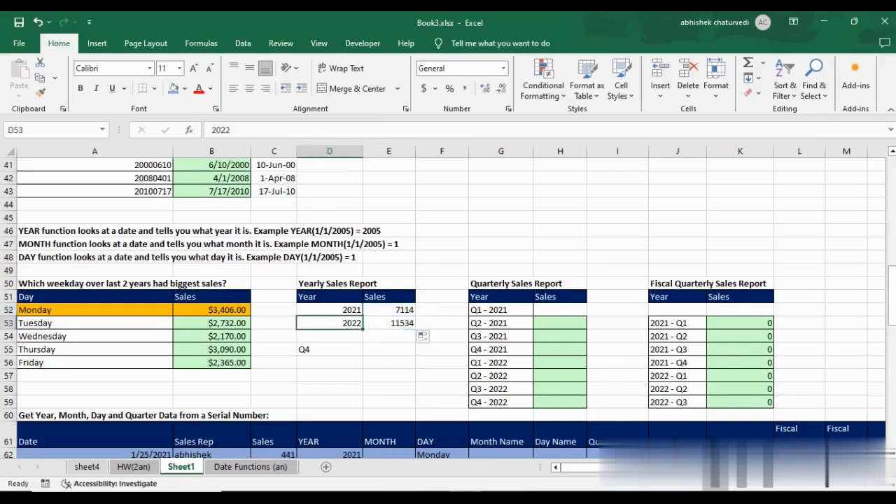
{"action": "left_click", "coordinate": [681, 498]}
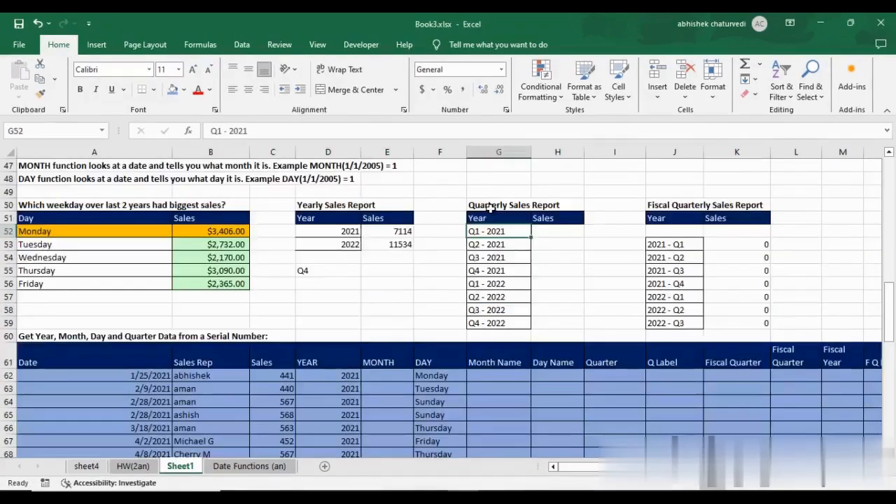
Examine the quarter labels of the Quarterly Sales Report and the MONTH and Quarter columns of the sales data table
{"action": "left_click", "coordinate": [492, 208]}
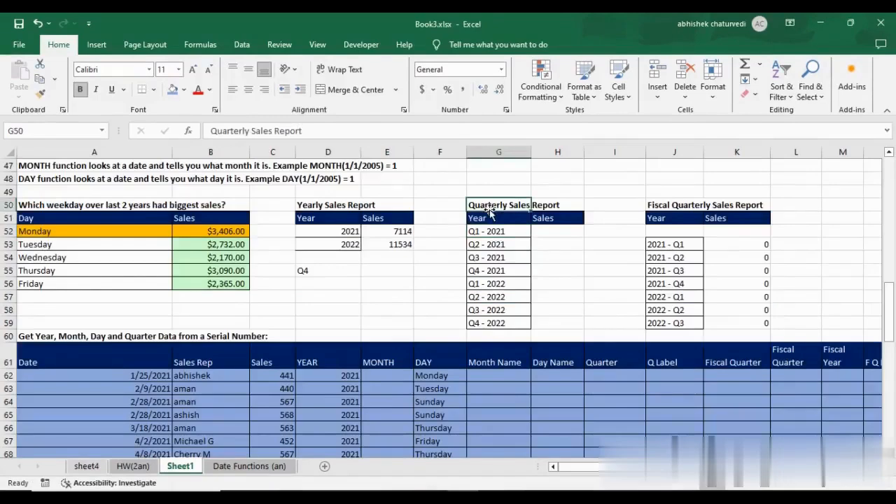
{"action": "left_click", "coordinate": [552, 232]}
{"action": "left_click", "coordinate": [497, 231]}
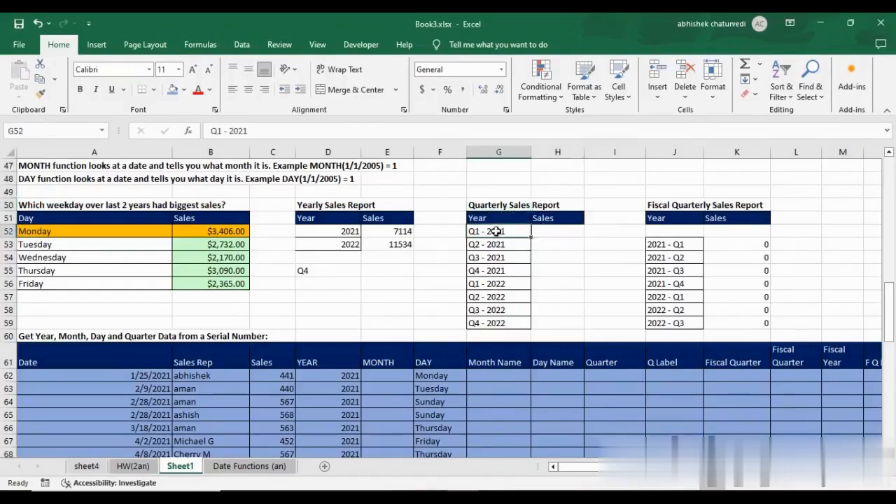
{"action": "left_click_drag", "start_coordinate": [489, 230], "coordinate": [491, 274]}
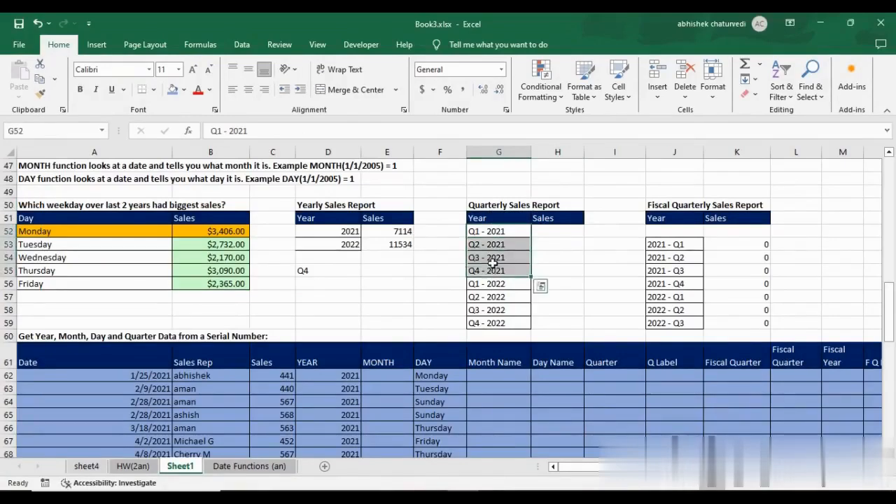
{"action": "left_click", "coordinate": [480, 233]}
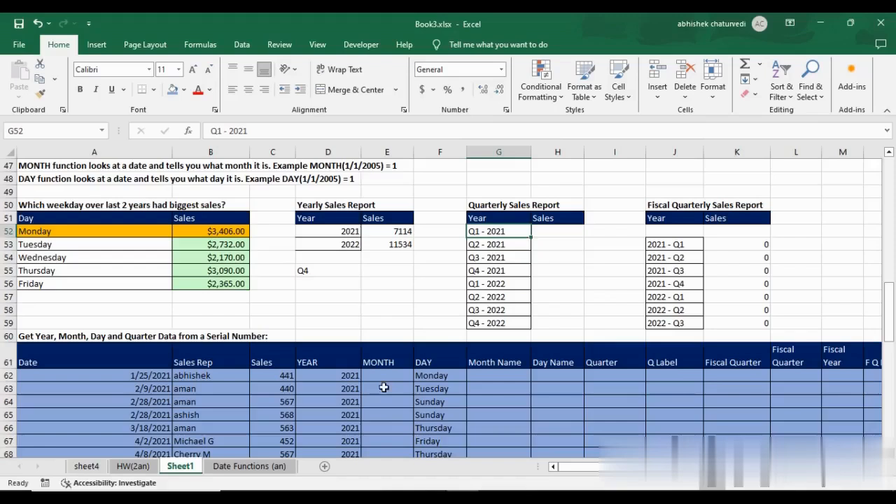
{"action": "scroll", "coordinate": [448, 348], "scroll_direction": "down", "scroll_amount": 1}
{"action": "left_click", "coordinate": [390, 333]}
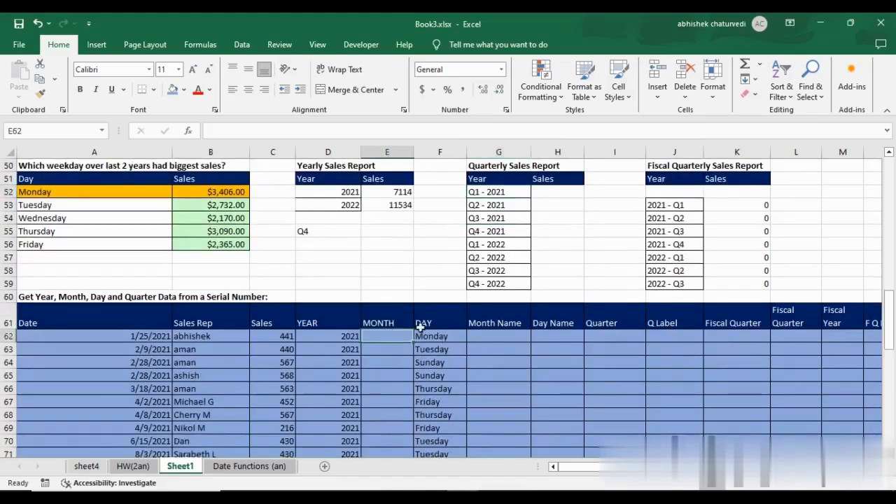
{"action": "left_click_drag", "start_coordinate": [605, 336], "coordinate": [608, 420]}
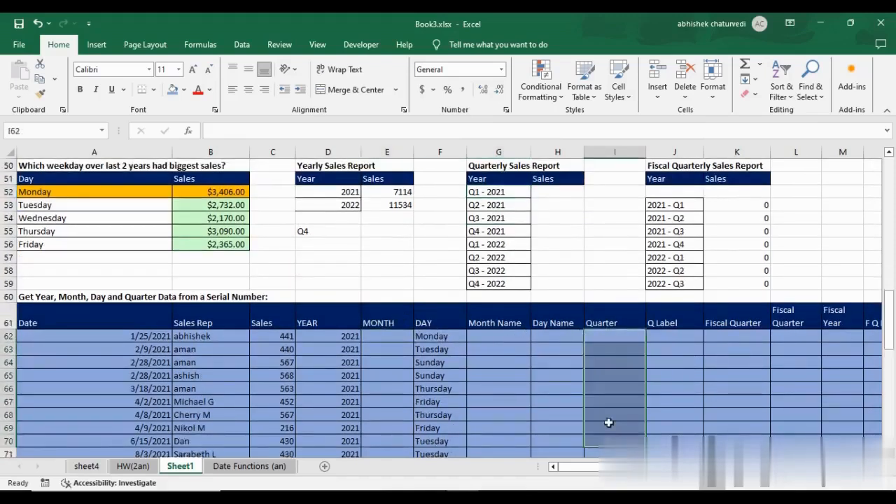
{"action": "left_click", "coordinate": [370, 334]}
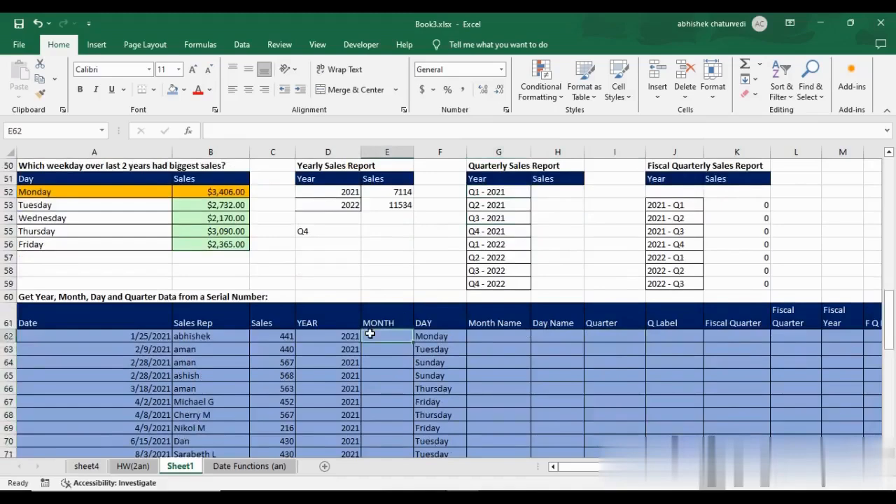
{"action": "left_click", "coordinate": [626, 338]}
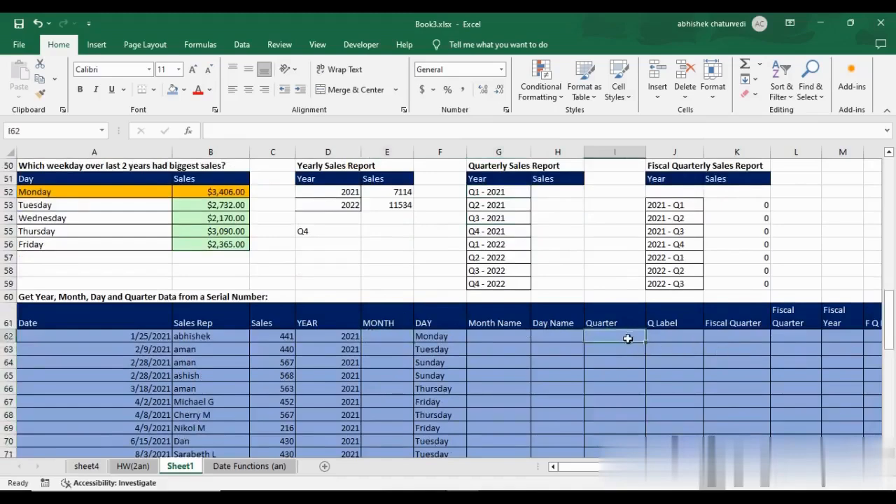
{"action": "left_click_drag", "start_coordinate": [628, 338], "coordinate": [592, 418]}
Enter the formula =MONTH(A62) in E62 to extract the month number from the first sale date
{"action": "left_click", "coordinate": [376, 333]}
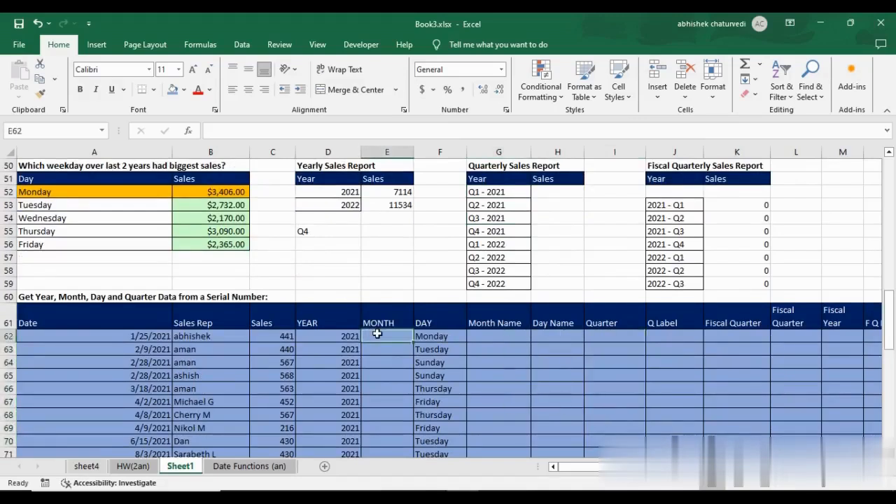
{"action": "type", "text": "=m"}
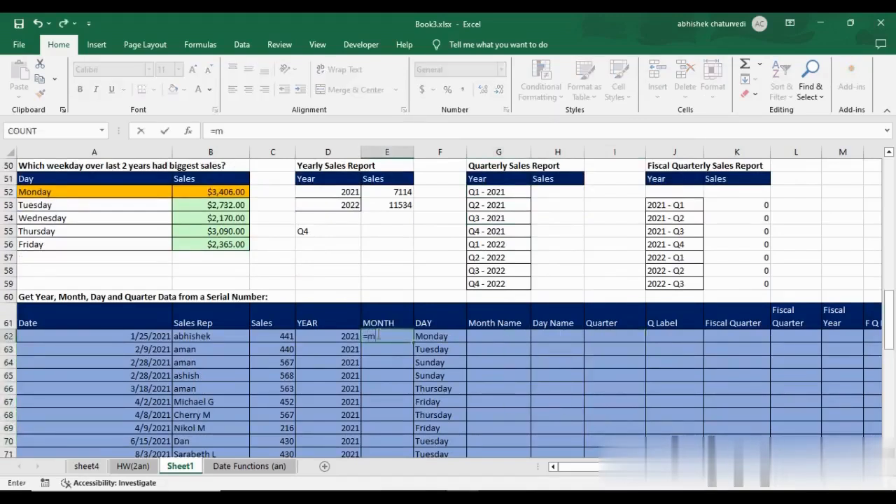
{"action": "type", "text": "onth"}
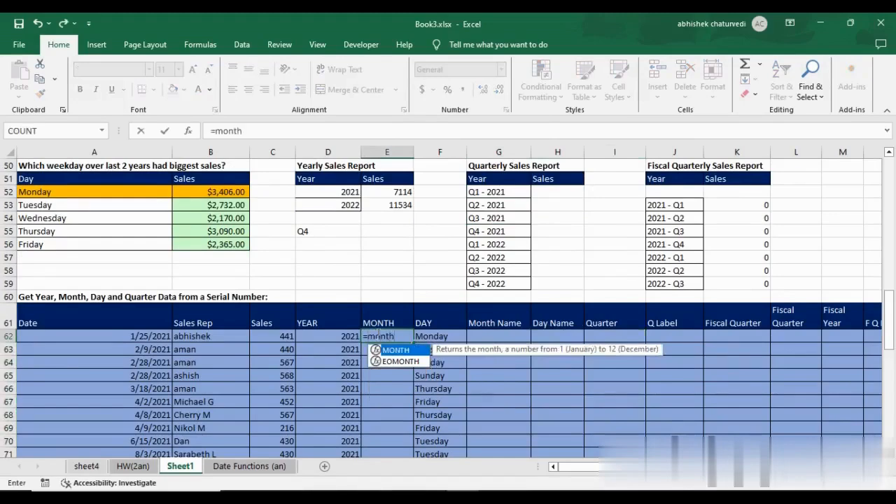
{"action": "key", "text": "Tab"}
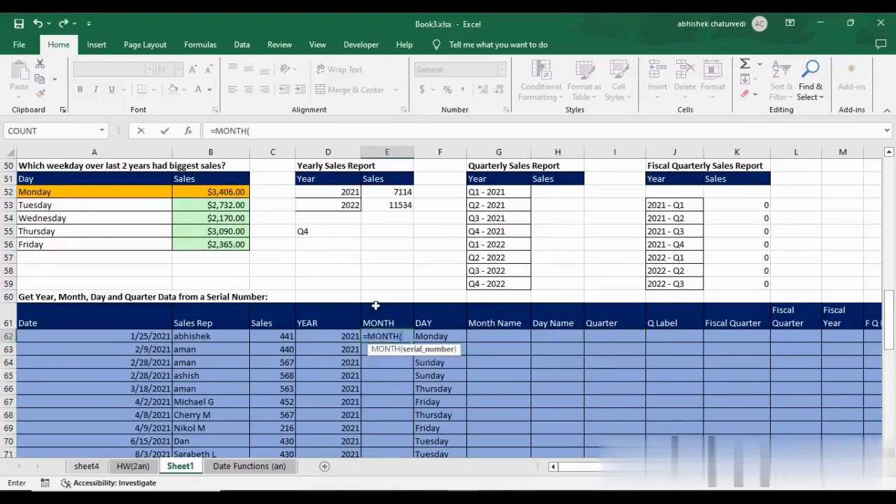
{"action": "left_click", "coordinate": [282, 131]}
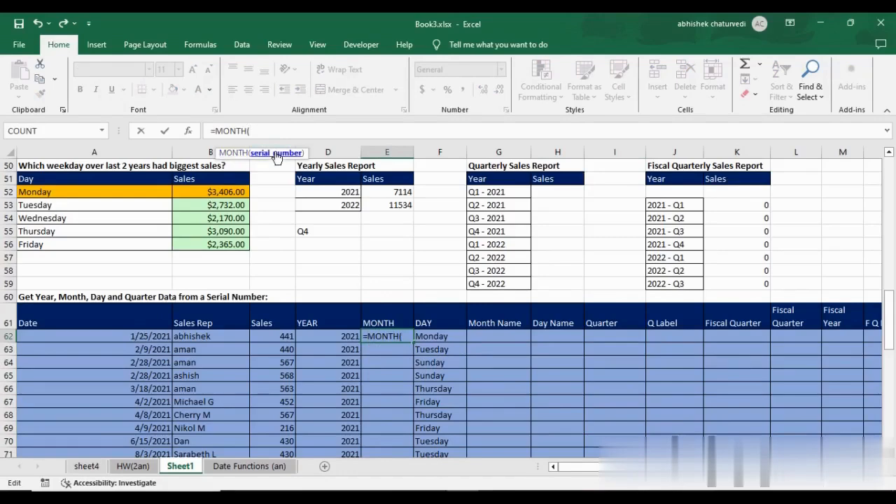
{"action": "left_click", "coordinate": [149, 337]}
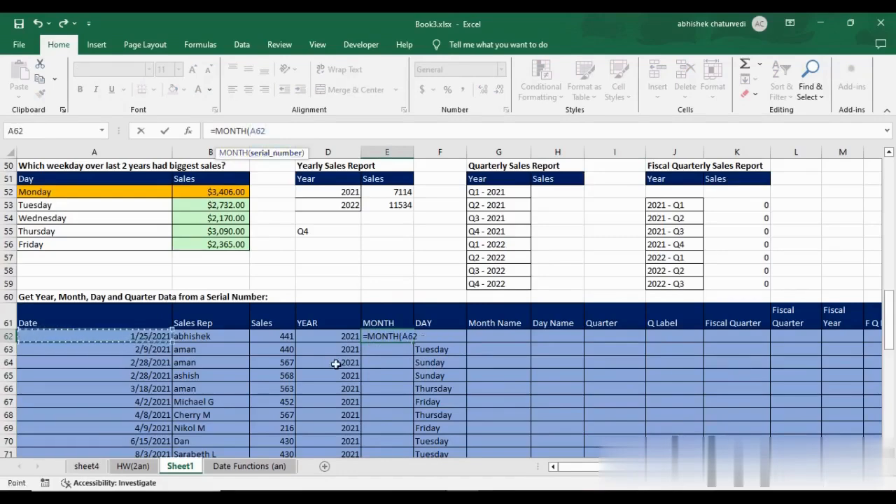
{"action": "type", "text": ")"}
{"action": "key", "text": "ctrl+Return"}
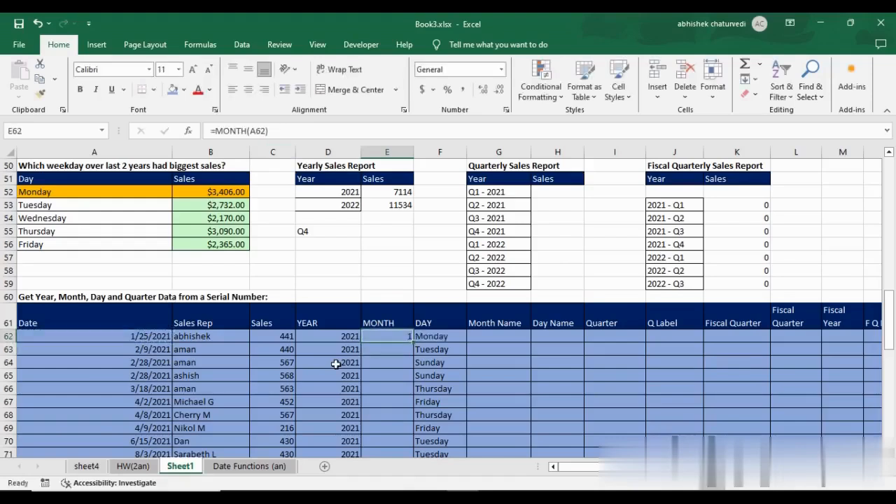
Fill the MONTH formula from E62 down the column and check the month numbers against the dates in column A
{"action": "double_click", "coordinate": [412, 342]}
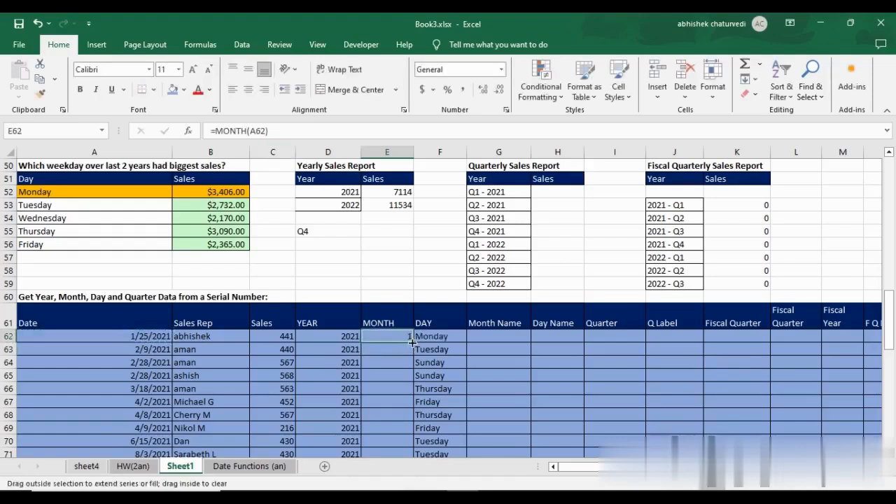
{"action": "left_click", "coordinate": [390, 340]}
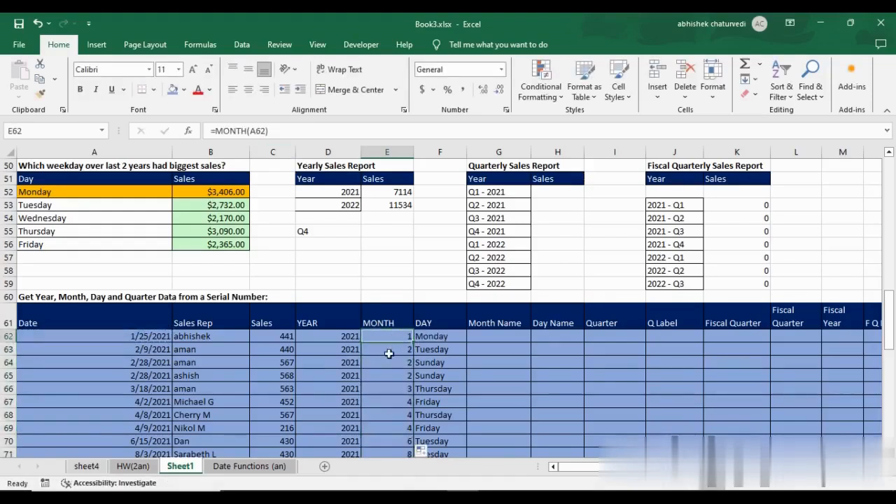
{"action": "left_click", "coordinate": [127, 350]}
{"action": "left_click", "coordinate": [126, 361]}
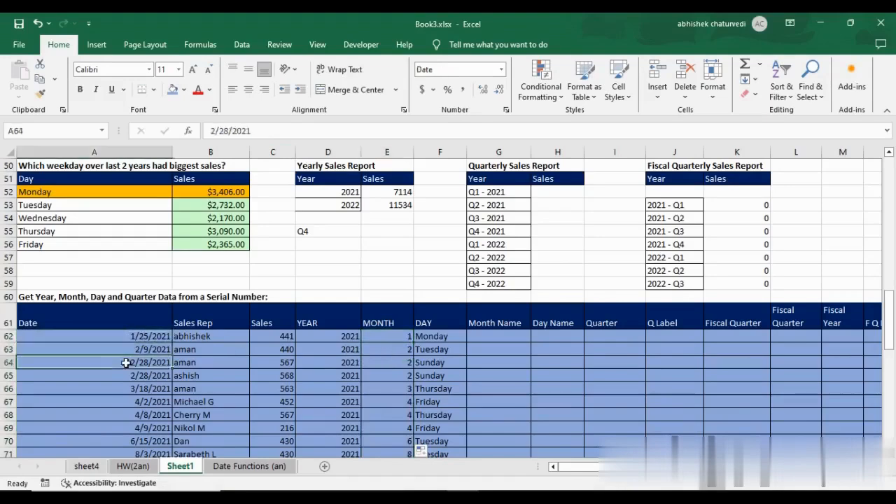
{"action": "left_click", "coordinate": [424, 338]}
{"action": "left_click", "coordinate": [395, 338]}
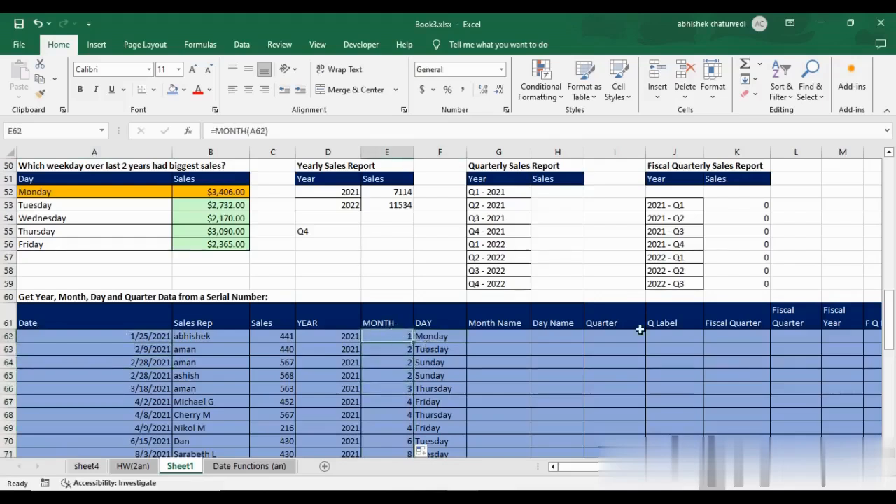
Begin an IF formula in I62 of the Quarter column with the logical test E62<=3
{"action": "left_click", "coordinate": [606, 337]}
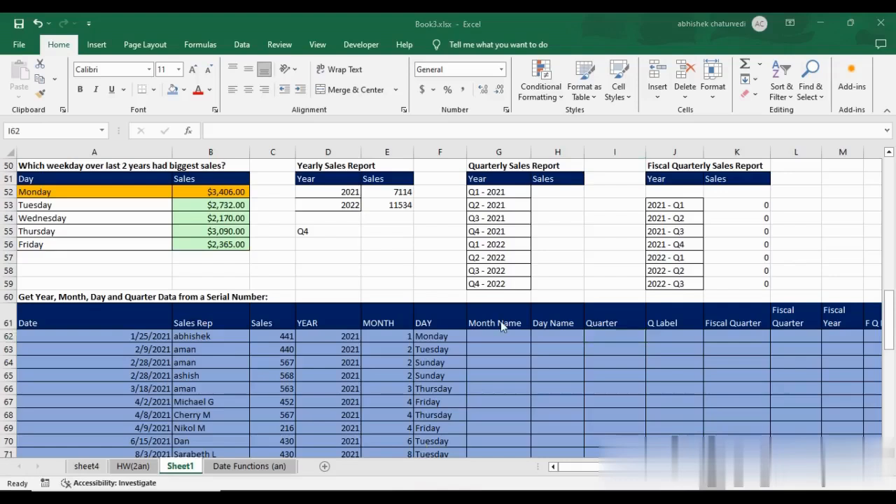
{"action": "left_click", "coordinate": [623, 336]}
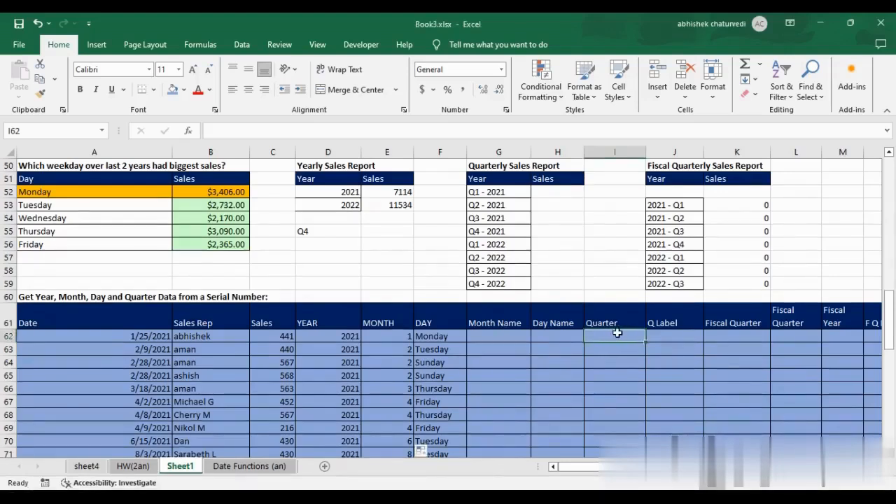
{"action": "type", "text": "="}
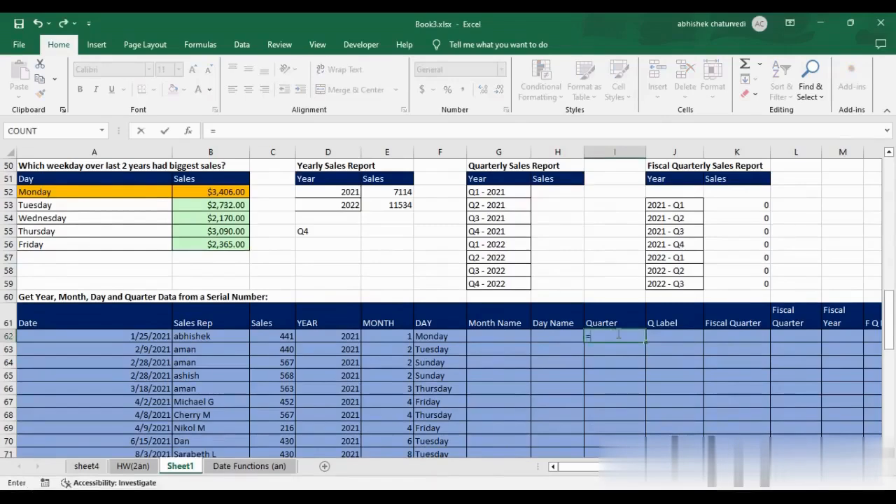
{"action": "type", "text": "if"}
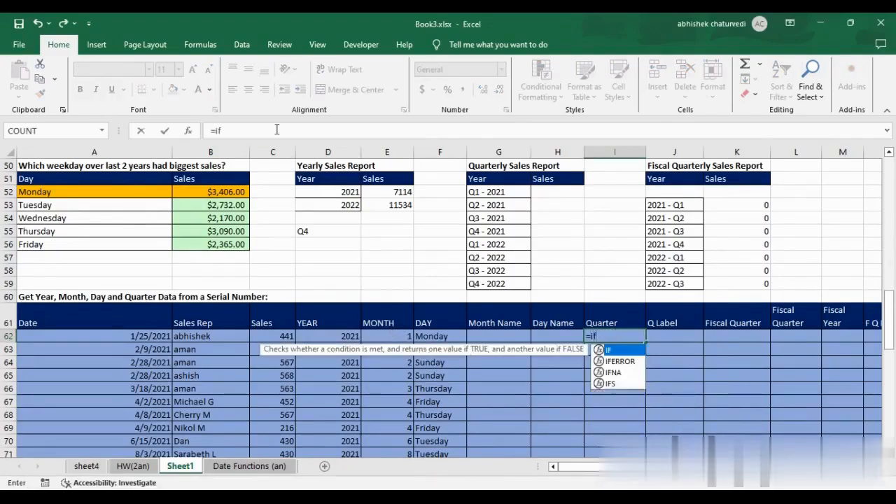
{"action": "left_click", "coordinate": [231, 132]}
{"action": "type", "text": "("}
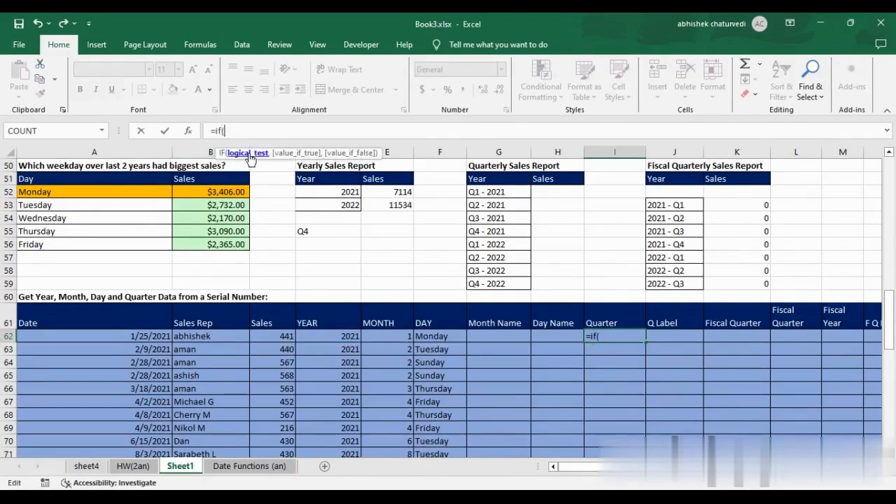
{"action": "left_click", "coordinate": [394, 337]}
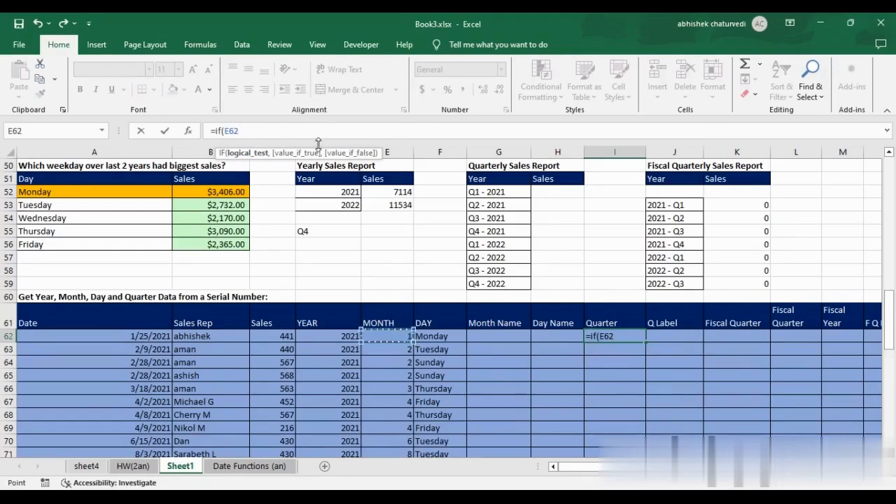
{"action": "type", "text": "<=3"}
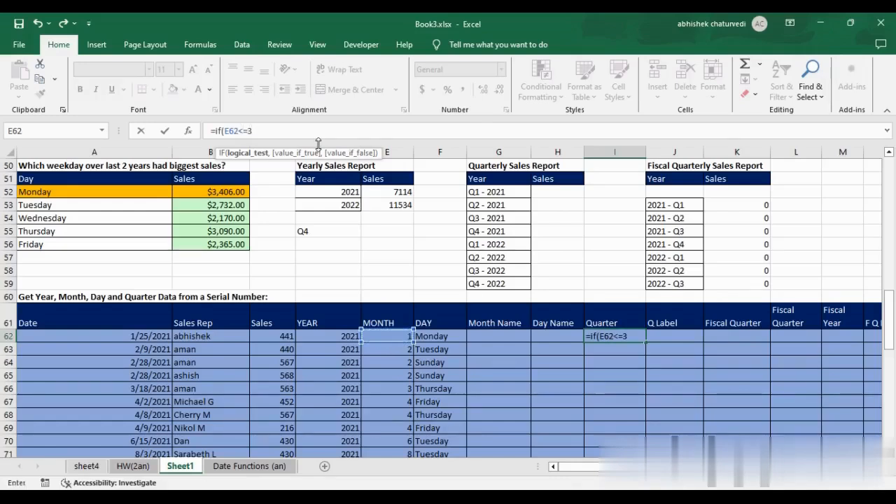
Make the IF formula in I62 return "Q1" when the E62<=3 test is true
{"action": "double_click", "coordinate": [233, 131]}
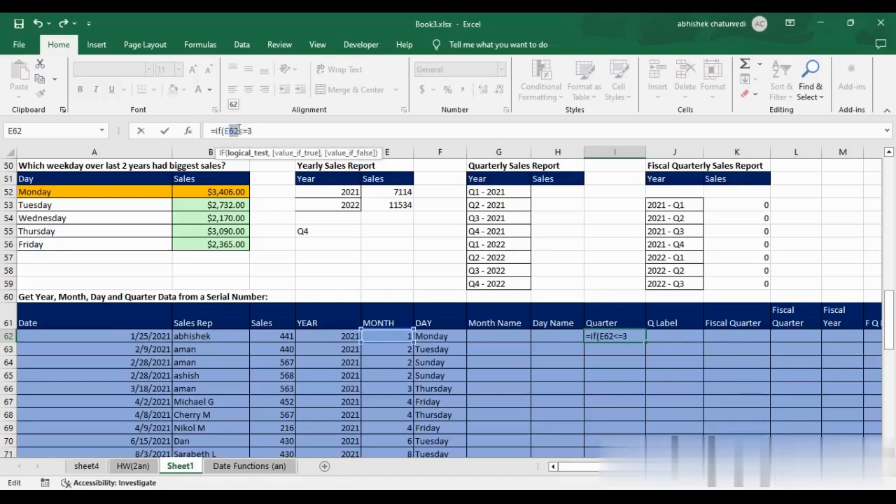
{"action": "left_click_drag", "start_coordinate": [254, 131], "coordinate": [225, 129]}
{"action": "left_click", "coordinate": [260, 128]}
{"action": "type", "text": ","}
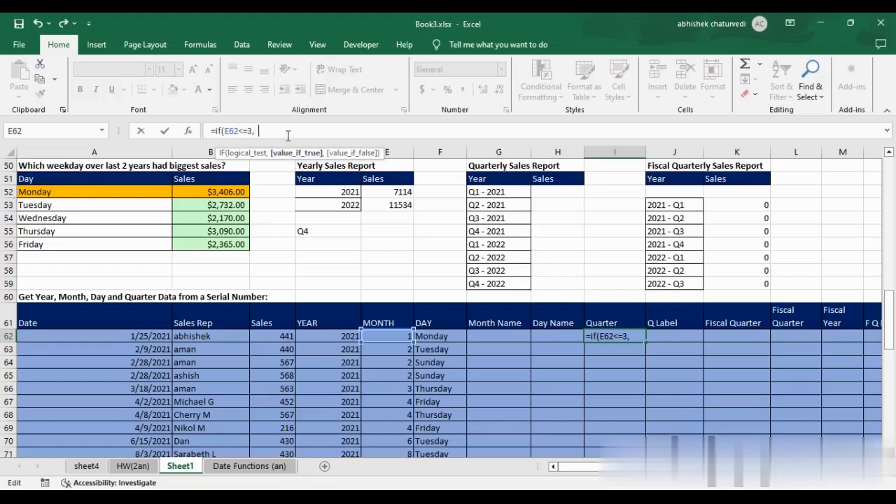
{"action": "type", "text": "\"Q1\","}
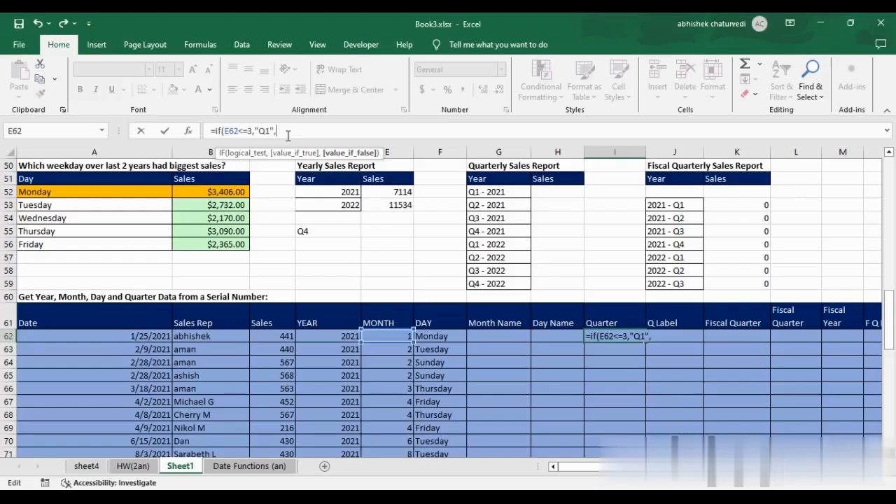
Nest a second IF in the I62 formula that returns "Q2" when E62<=6
{"action": "type", "text": "if("}
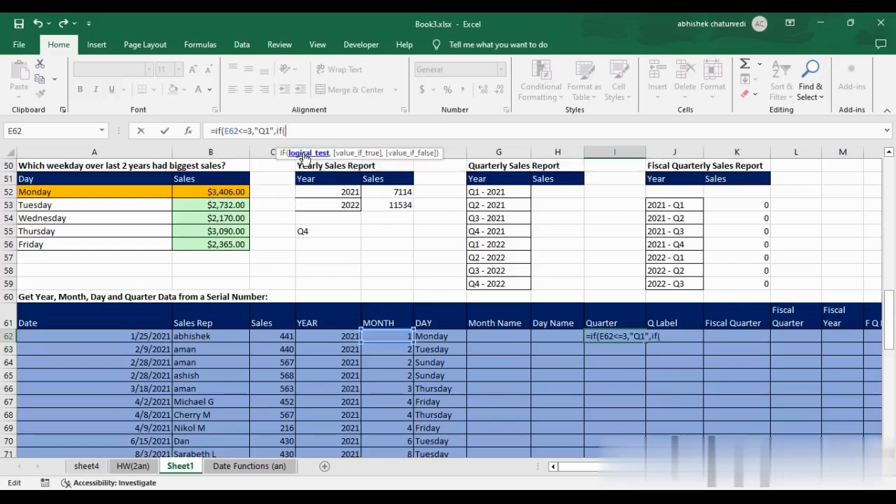
{"action": "left_click", "coordinate": [388, 336]}
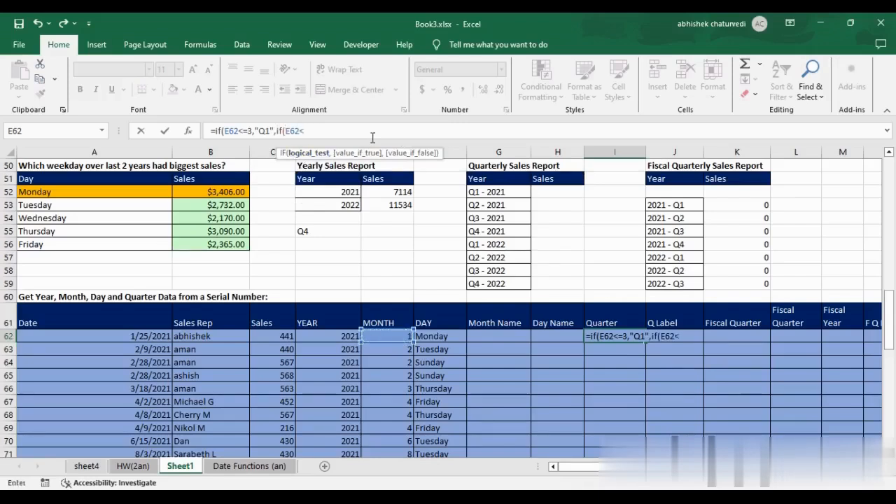
{"action": "type", "text": "<=6,"}
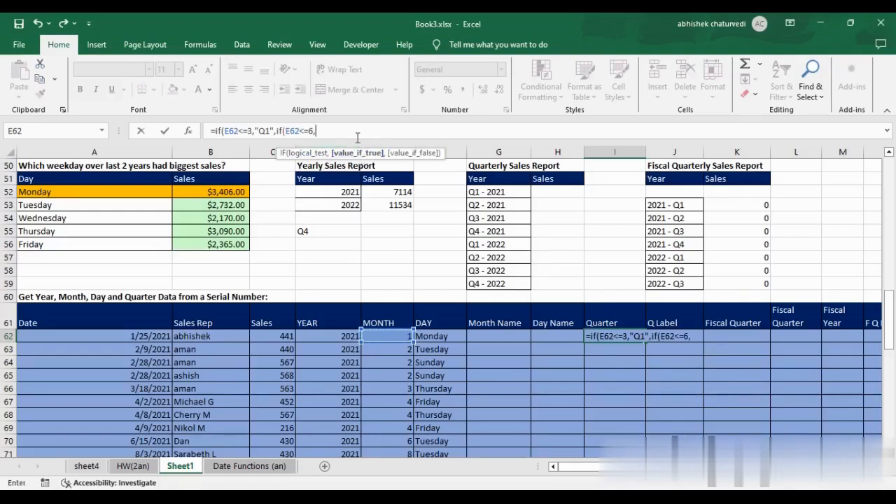
{"action": "type", "text": "\"Q2\",if"}
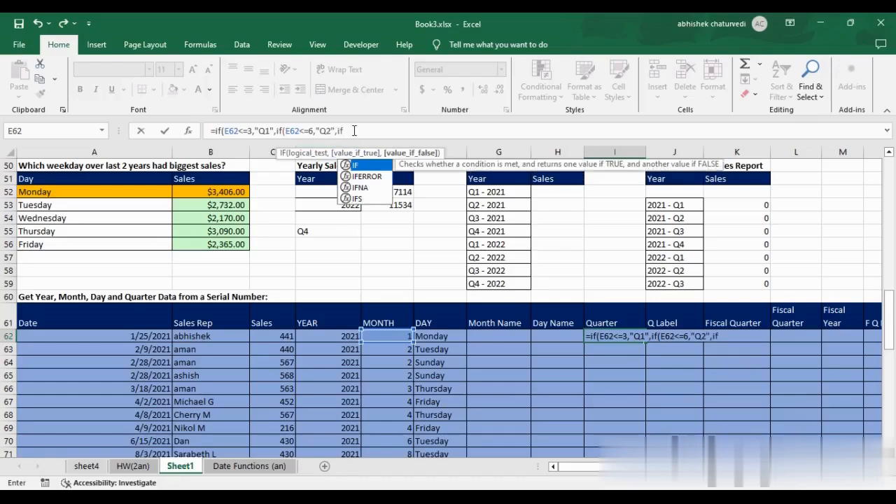
Nest a third IF in the I62 formula that returns "Q3" when E62<=9
{"action": "type", "text": "("}
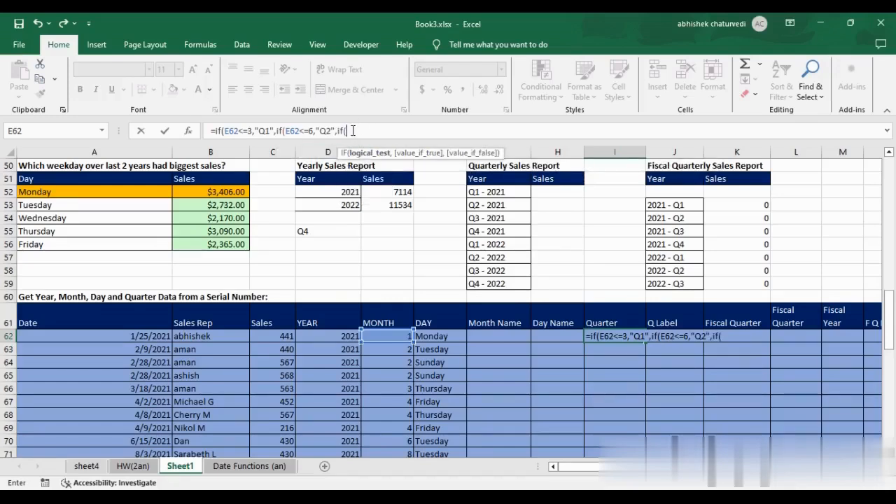
{"action": "left_click", "coordinate": [373, 336]}
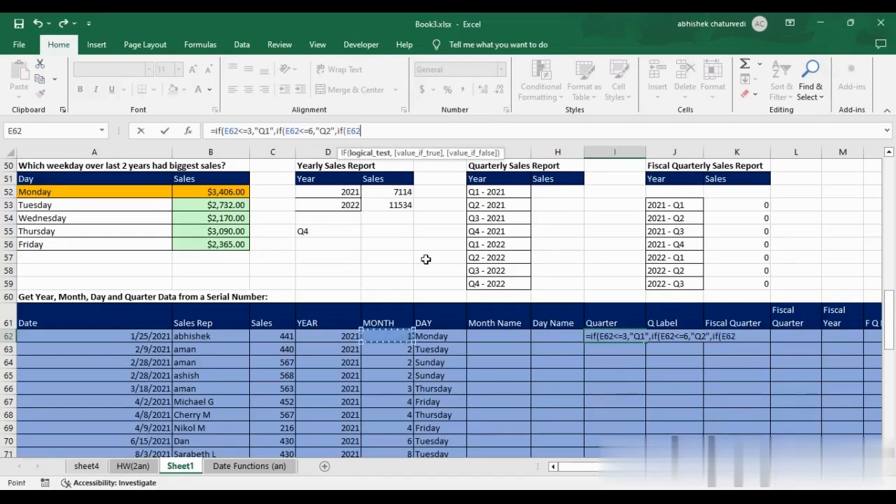
{"action": "type", "text": "<"}
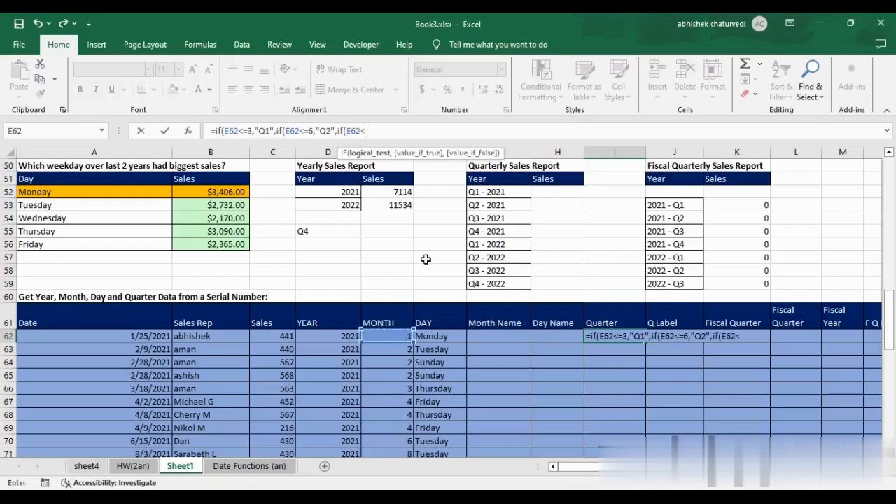
{"action": "type", "text": "=9,"}
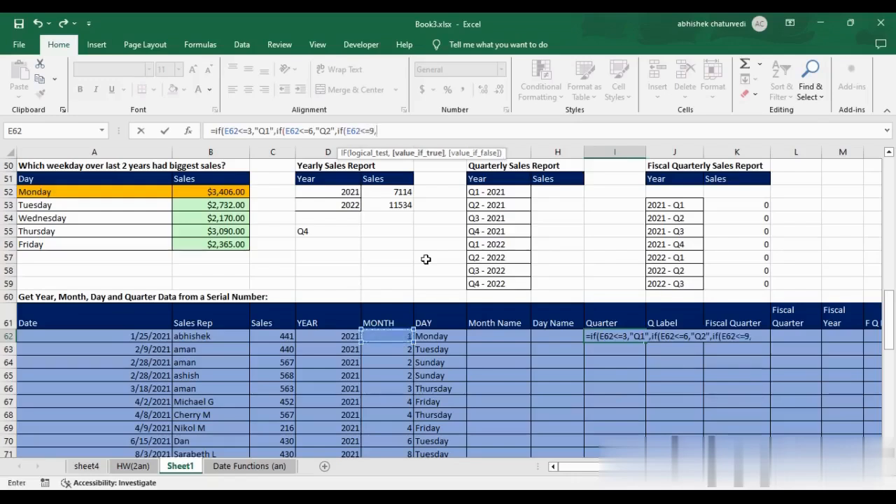
{"action": "type", "text": "\"Q"}
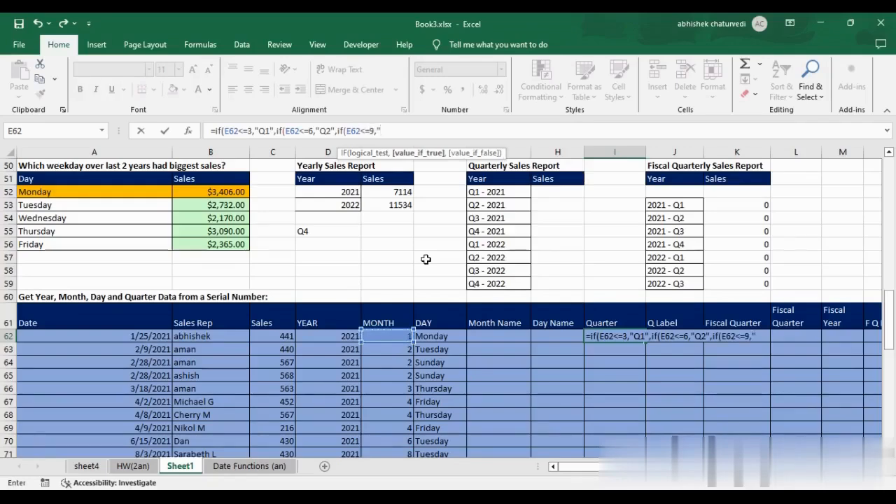
{"action": "type", "text": "2"}
{"action": "key", "text": "BackSpace"}
{"action": "type", "text": "3"}
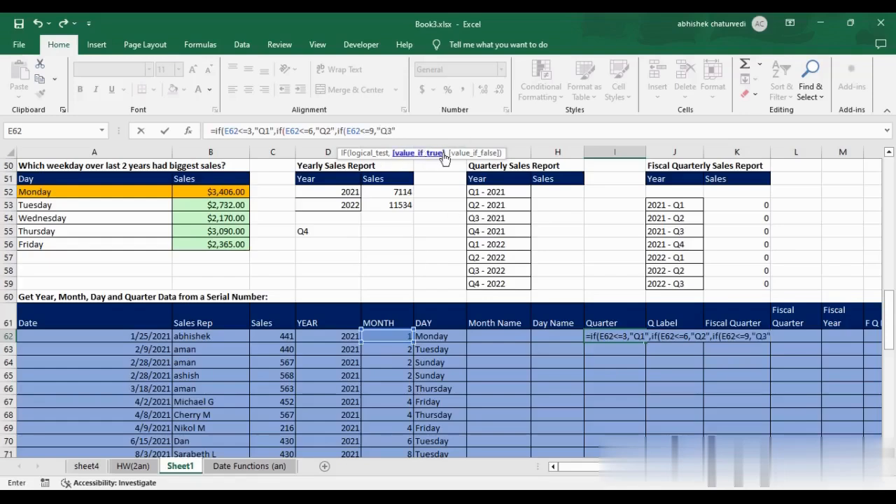
{"action": "type", "text": "\","}
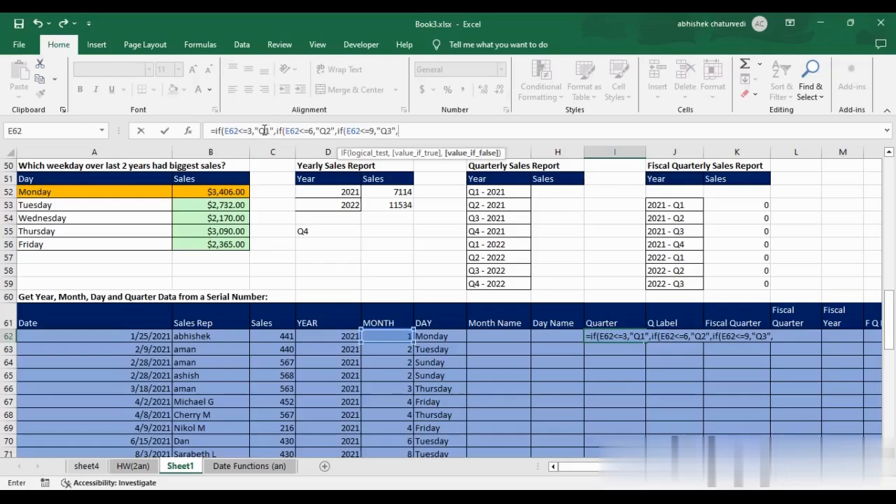
Finish the nested IF in I62 with "Q4" as the final false value, accepting the proposed closing-parenthesis correction
{"action": "double_click", "coordinate": [264, 131]}
{"action": "left_click", "coordinate": [408, 130]}
{"action": "type", "text": "q"}
{"action": "key", "text": "BackSpace"}
{"action": "type", "text": "Q4\")"}
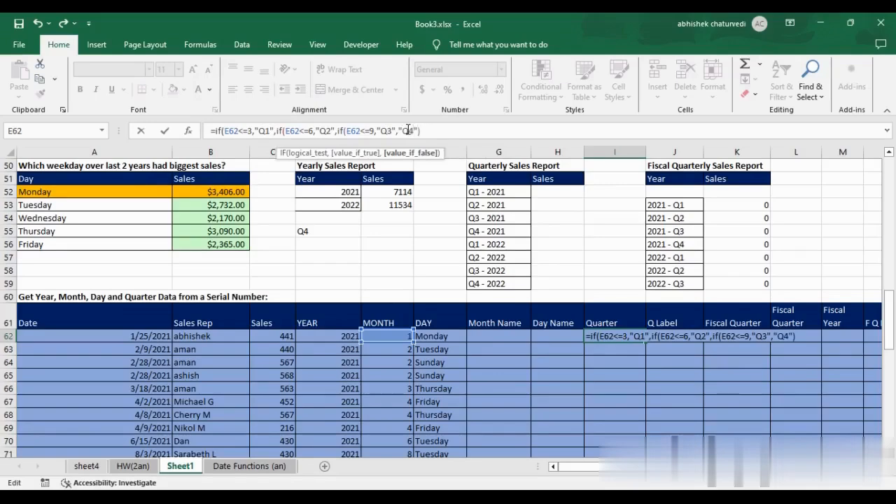
{"action": "key", "text": "Return"}
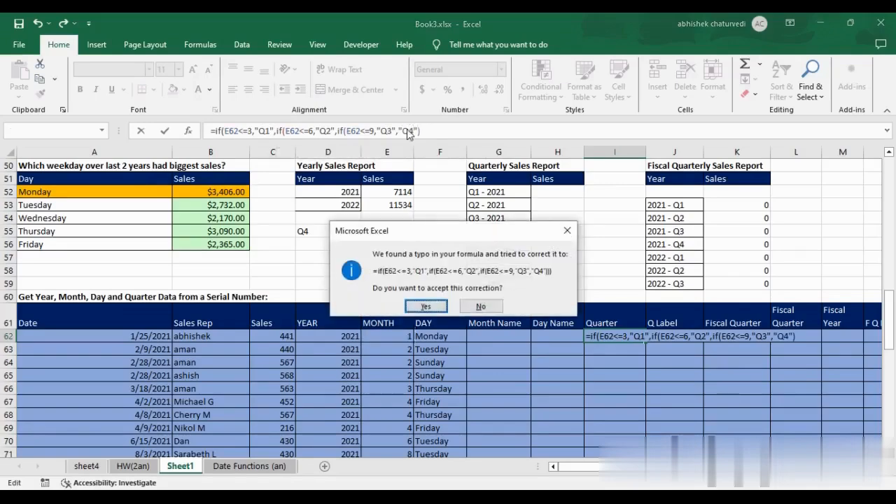
{"action": "key", "text": "Return"}
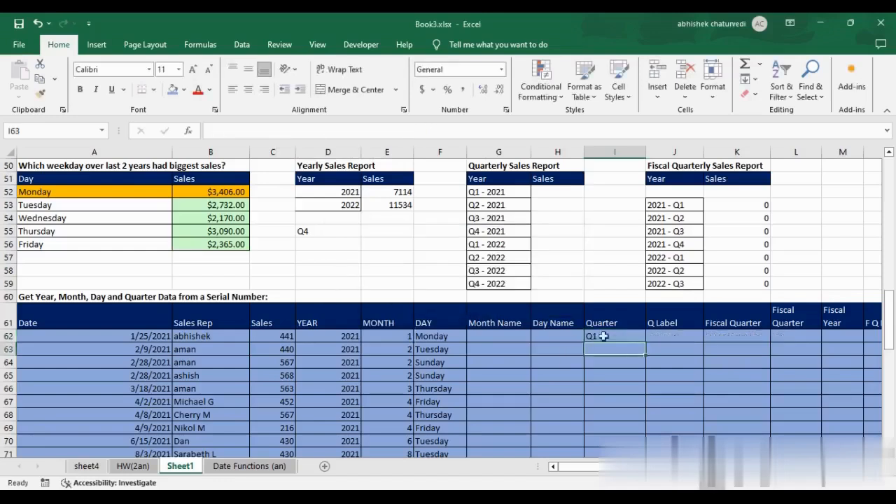
Fill the nested IF quarter formula from I62 down the Quarter column to I107
{"action": "left_click", "coordinate": [626, 337]}
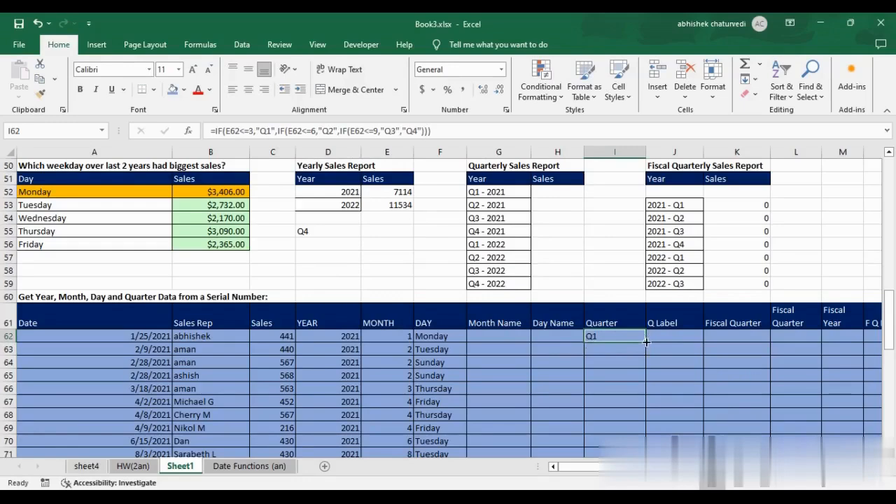
{"action": "key", "text": "Left"}
{"action": "key", "text": "Left"}
{"action": "key", "text": "Left"}
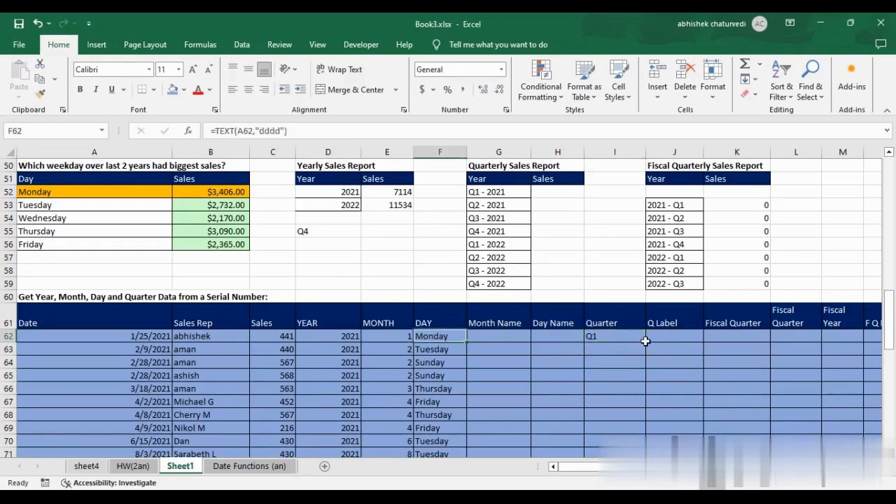
{"action": "key", "text": "ctrl+Down"}
{"action": "key", "text": "Right"}
{"action": "key", "text": "Right"}
{"action": "key", "text": "Right"}
{"action": "key", "text": "ctrl+shift+Up"}
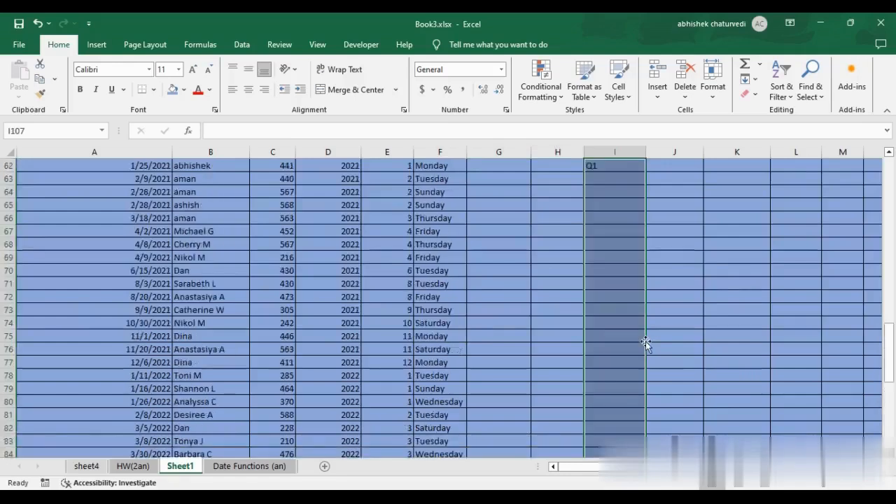
{"action": "key", "text": "Return"}
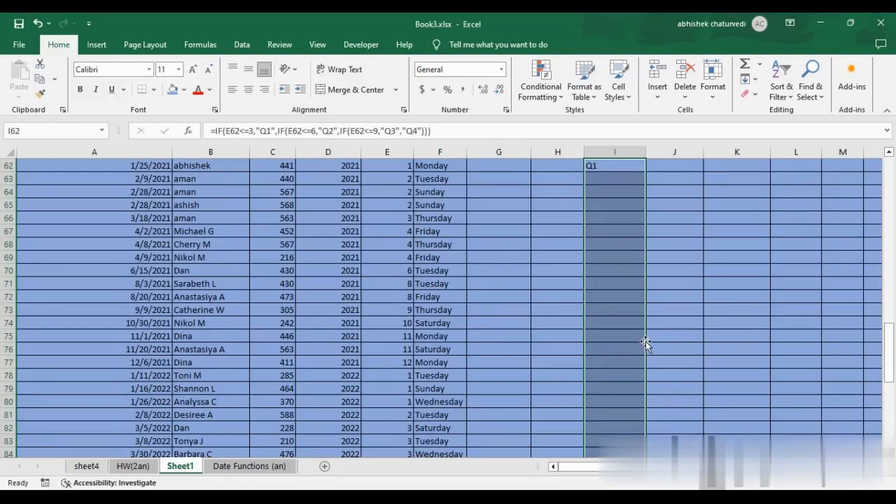
{"action": "key", "text": "F2"}
{"action": "key", "text": "ctrl+Return"}
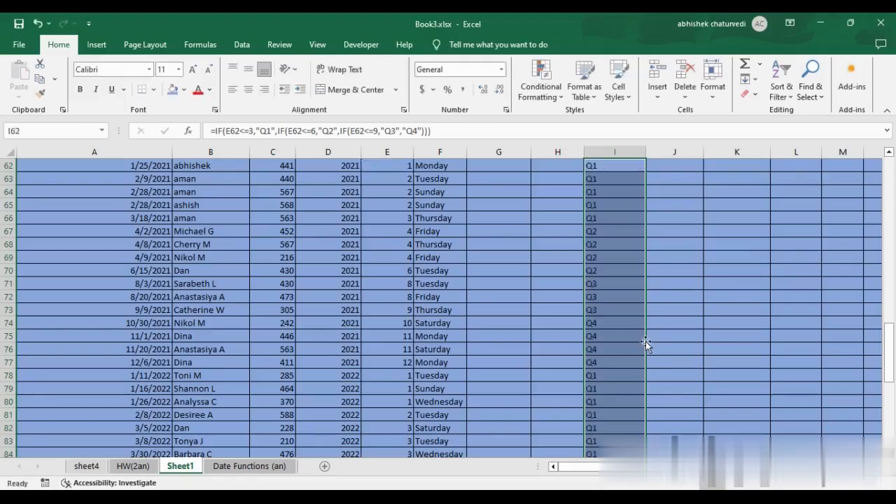
Review the Quarter column row by row and compare its quarters with the MONTH column
{"action": "key", "text": "shift+Return"}
{"action": "key", "text": "Return"}
{"action": "key", "text": "Return"}
{"action": "key", "text": "Return"}
{"action": "key", "text": "Return"}
{"action": "key", "text": "Return"}
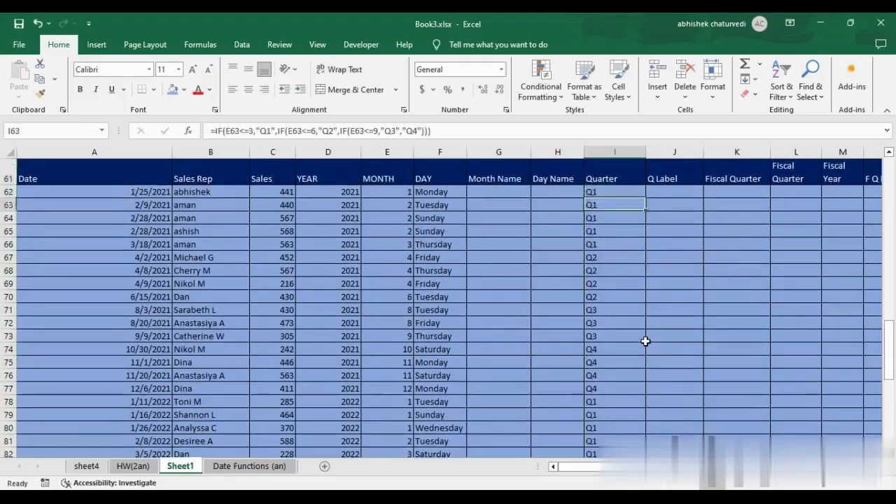
{"action": "key", "text": "Return"}
{"action": "key", "text": "Return"}
{"action": "key", "text": "Return"}
{"action": "key", "text": "Return"}
{"action": "key", "text": "Return"}
{"action": "key", "text": "Return"}
{"action": "key", "text": "Return"}
{"action": "key", "text": "Return"}
{"action": "key", "text": "Return"}
{"action": "key", "text": "Return"}
{"action": "key", "text": "Return"}
{"action": "key", "text": "Return"}
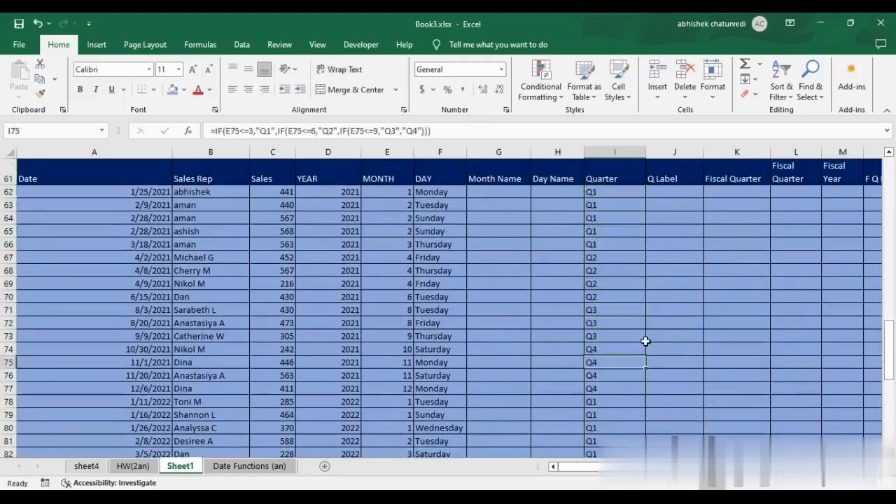
{"action": "key", "text": "Return"}
{"action": "key", "text": "Return"}
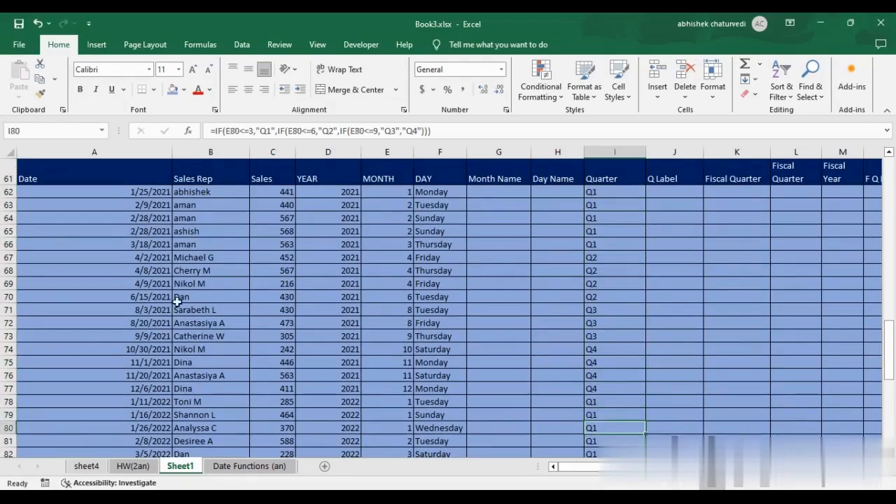
{"action": "left_click", "coordinate": [383, 346]}
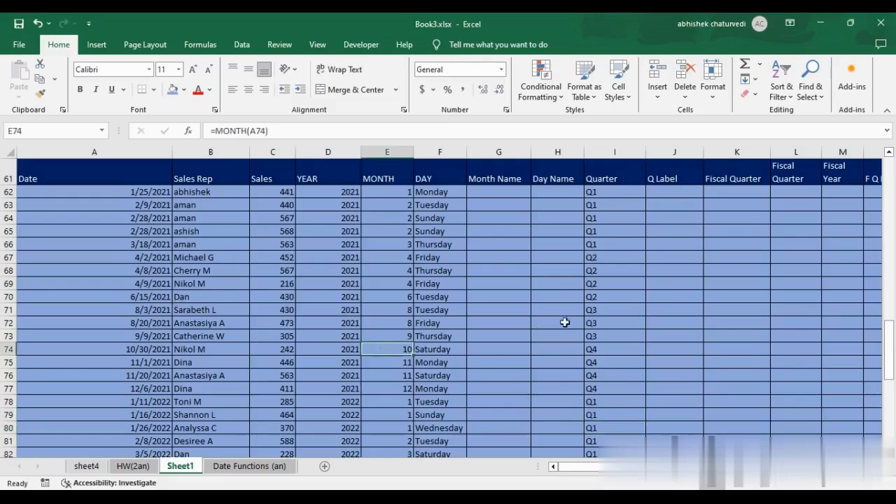
{"action": "left_click", "coordinate": [608, 326]}
{"action": "left_click", "coordinate": [610, 362]}
{"action": "left_click", "coordinate": [610, 389]}
{"action": "left_click", "coordinate": [608, 300]}
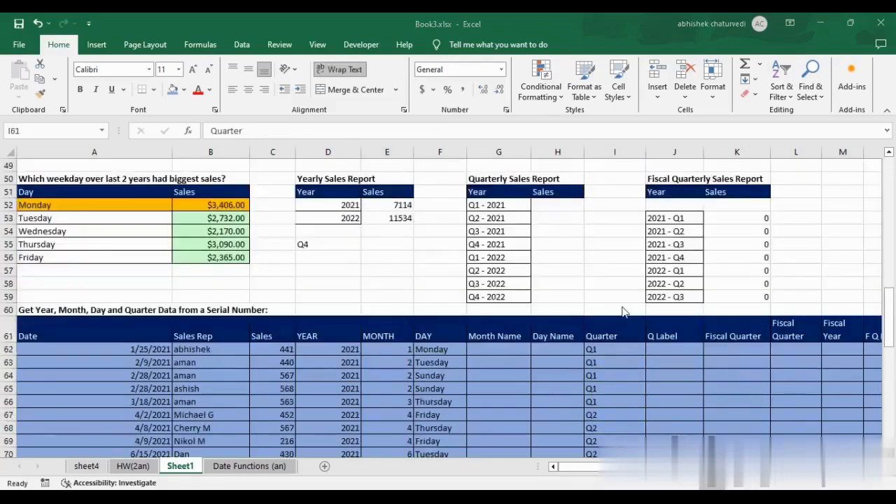
Enter =I62&" - "&D62 in the Q Label cell J62, matching the label format used in the Quarterly Sales Report
{"action": "left_click", "coordinate": [489, 205]}
{"action": "left_click_drag", "start_coordinate": [490, 205], "coordinate": [495, 296]}
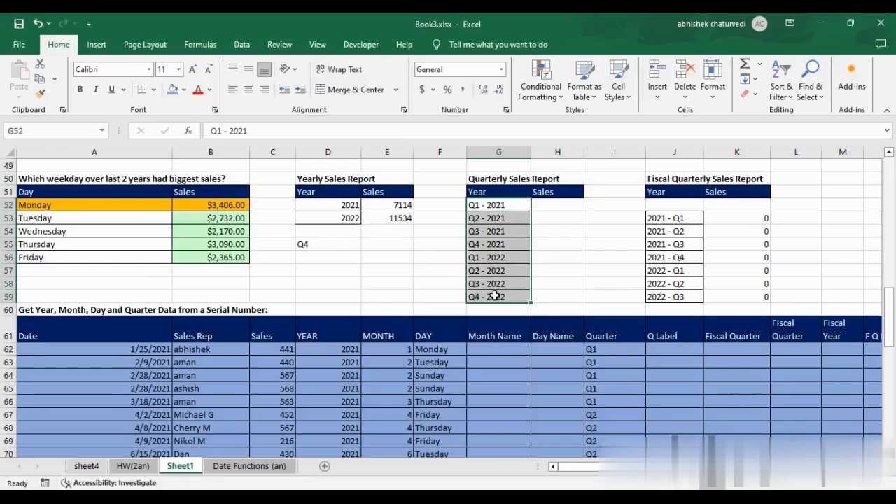
{"action": "left_click", "coordinate": [676, 346]}
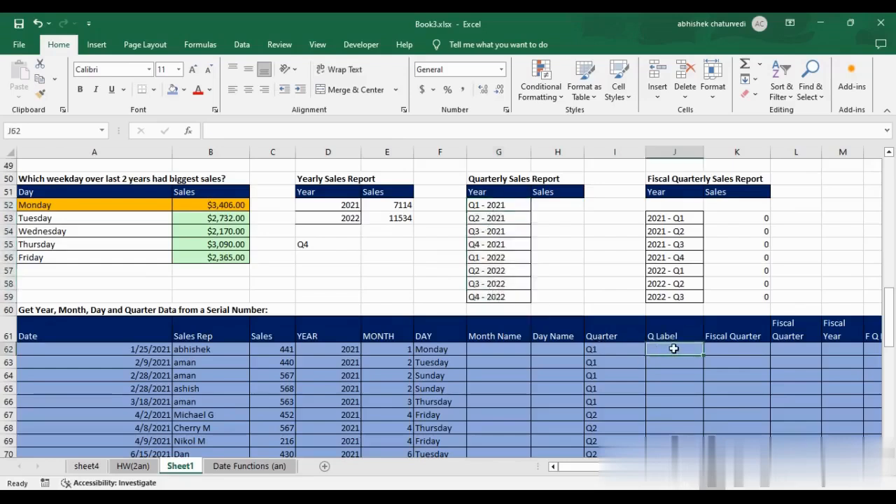
{"action": "type", "text": "p"}
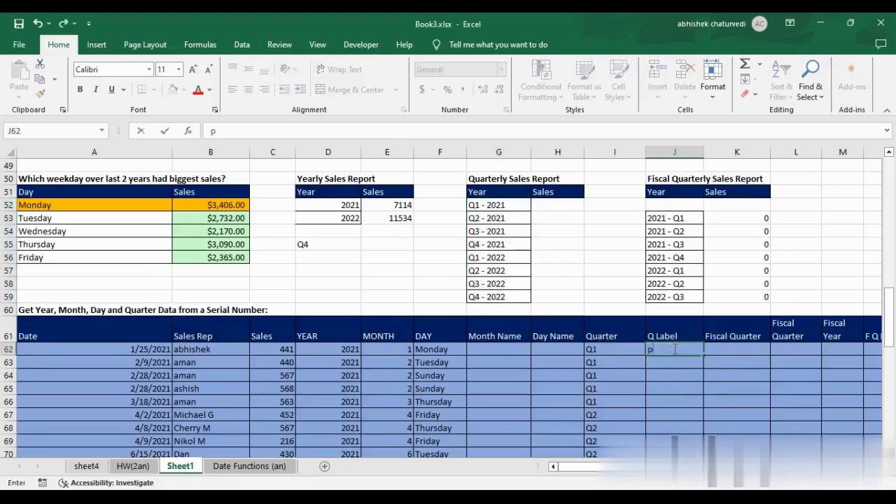
{"action": "key", "text": "BackSpace"}
{"action": "type", "text": "="}
{"action": "key", "text": "Left"}
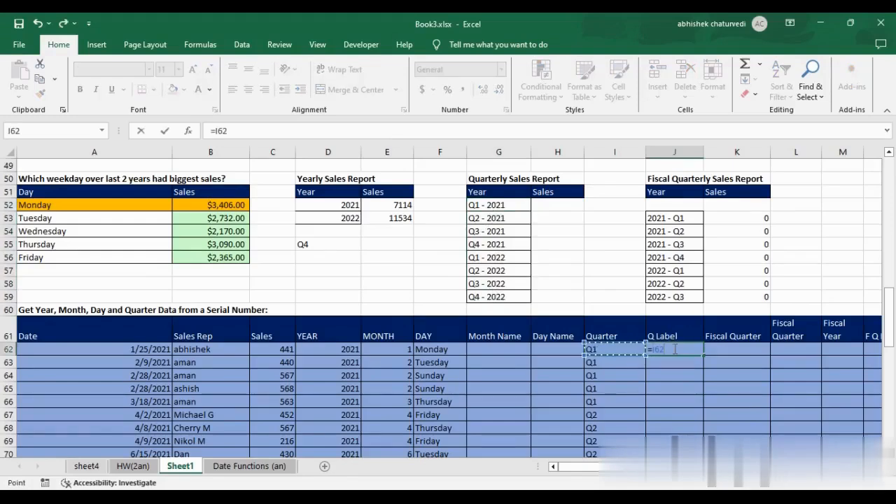
{"action": "type", "text": "&\" -"}
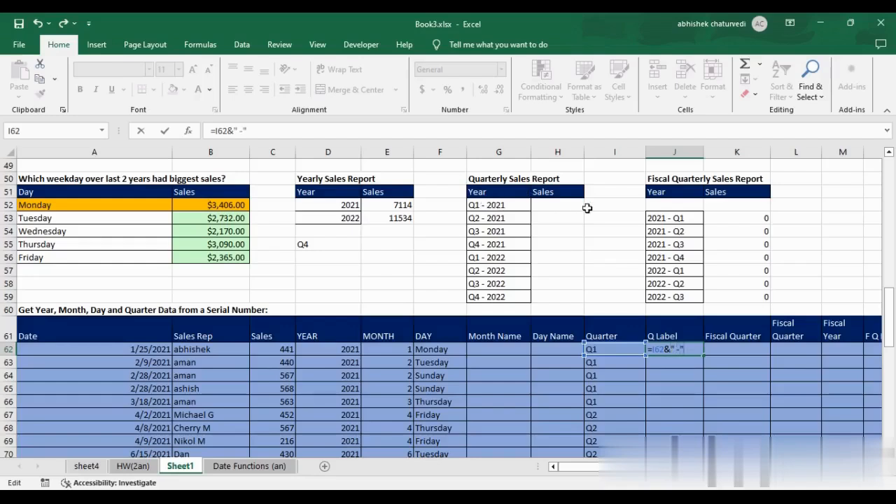
{"action": "type", "text": "\"&"}
{"action": "left_click", "coordinate": [334, 348]}
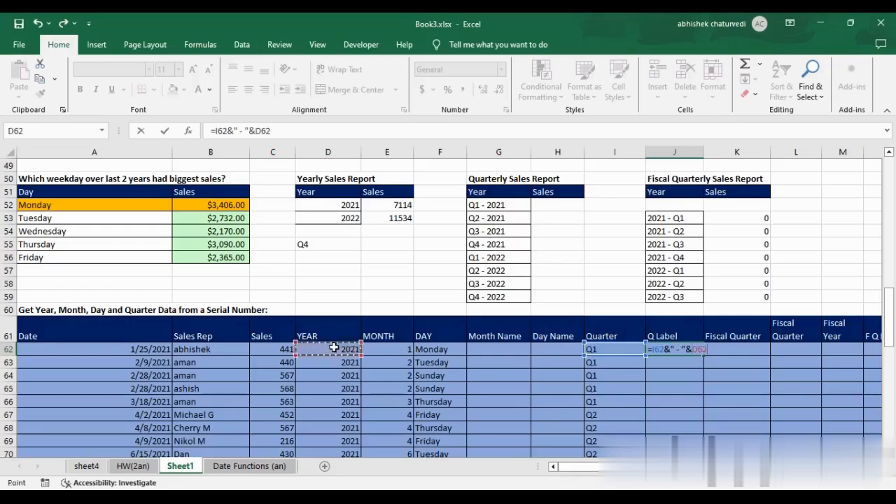
{"action": "key", "text": "Return"}
Fill the Q Label formula from J62 down to the last data row, J107
{"action": "scroll", "coordinate": [534, 420], "scroll_direction": "up", "scroll_amount": 1}
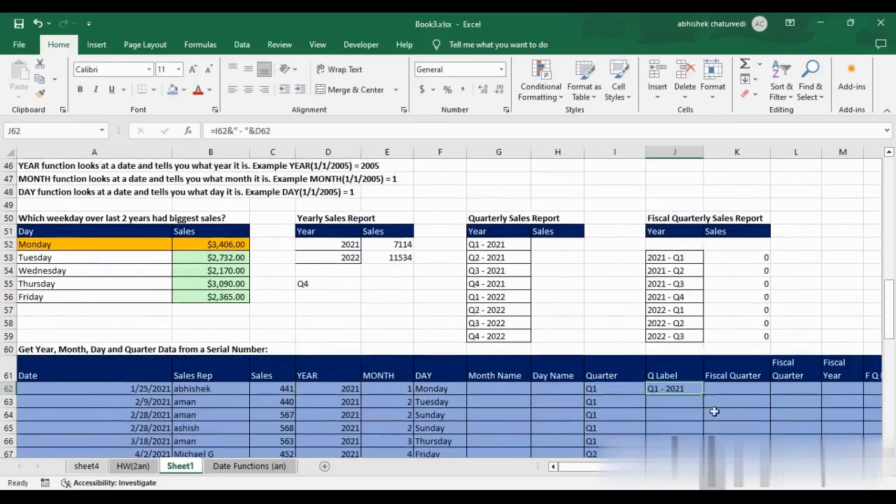
{"action": "double_click", "coordinate": [705, 395]}
{"action": "scroll", "coordinate": [695, 398], "scroll_direction": "down", "scroll_amount": 2}
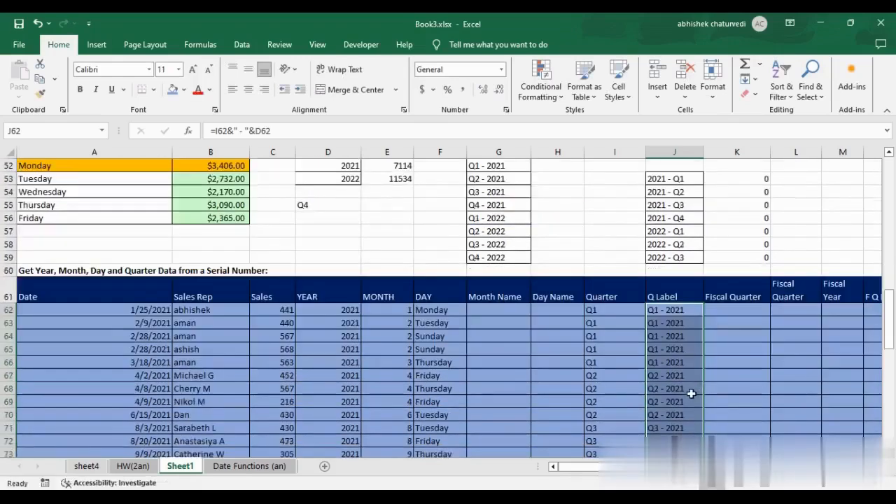
Check the Q Label column from end to end and compare its labels with those in G52:G59 of the Quarterly Sales Report
{"action": "left_click", "coordinate": [681, 348]}
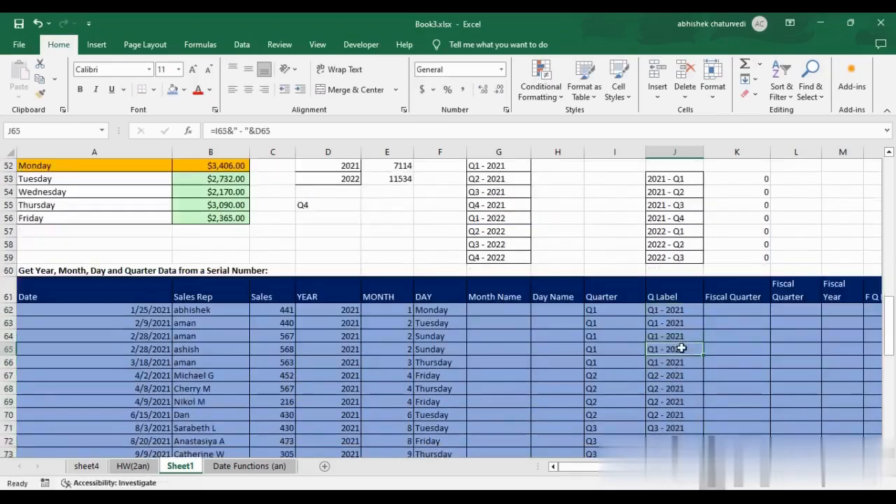
{"action": "key", "text": "ctrl+Down"}
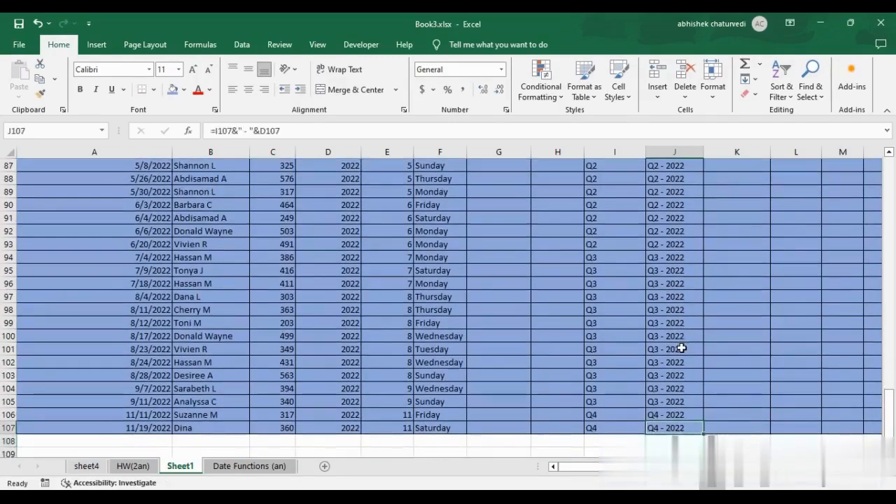
{"action": "key", "text": "ctrl+Up"}
{"action": "key", "text": "Up"}
{"action": "key", "text": "Up"}
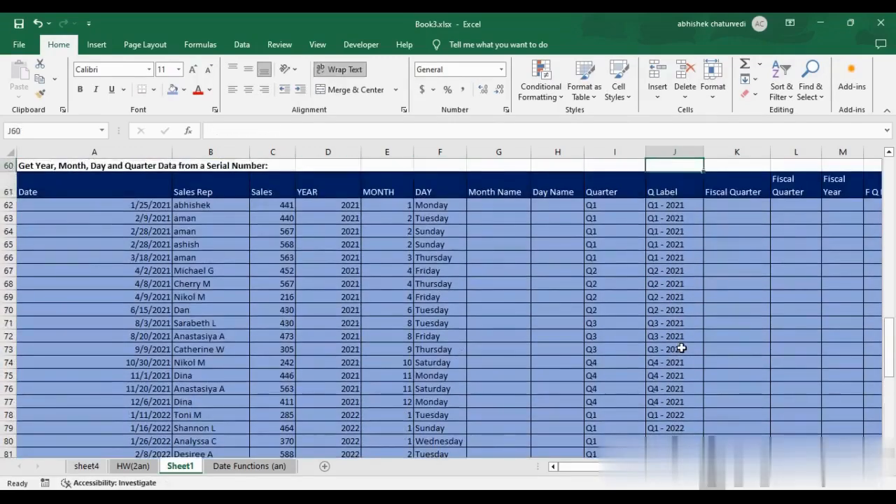
{"action": "key", "text": "Up"}
{"action": "key", "text": "Up"}
{"action": "key", "text": "Up"}
{"action": "scroll", "coordinate": [678, 339], "scroll_direction": "up", "scroll_amount": 2}
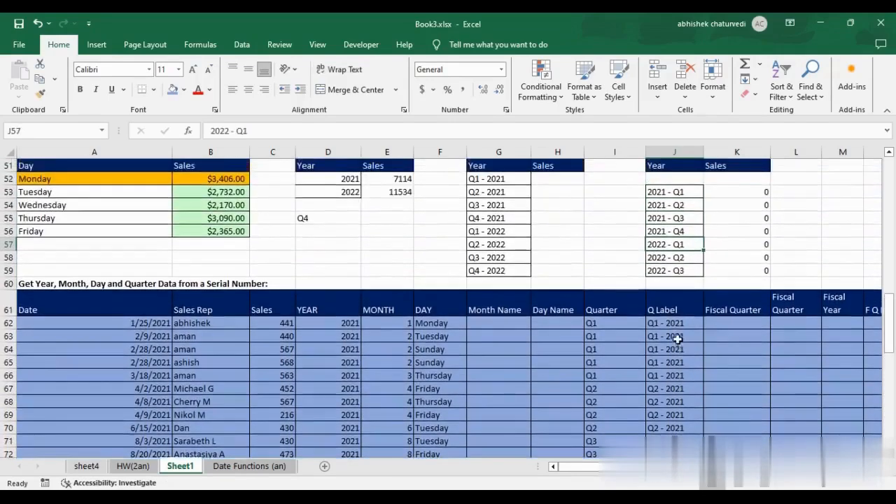
{"action": "key", "text": "Down"}
{"action": "key", "text": "Down"}
{"action": "key", "text": "Down"}
{"action": "key", "text": "Down"}
{"action": "key", "text": "Down"}
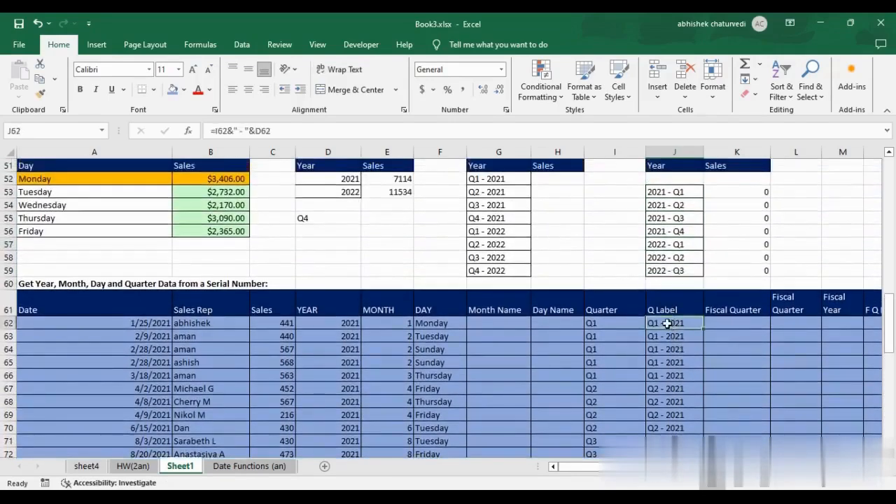
{"action": "left_click_drag", "start_coordinate": [667, 322], "coordinate": [676, 401]}
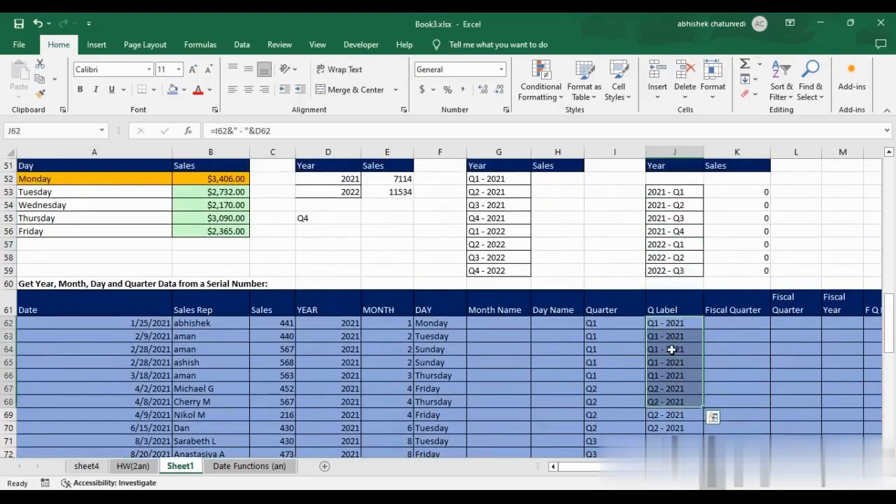
{"action": "left_click", "coordinate": [672, 326]}
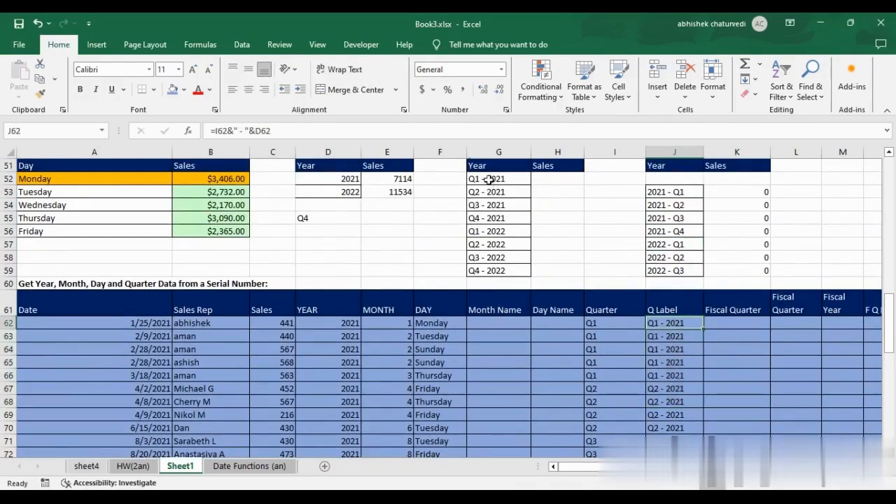
{"action": "left_click_drag", "start_coordinate": [487, 179], "coordinate": [500, 266]}
{"action": "scroll", "coordinate": [499, 259], "scroll_direction": "up", "scroll_amount": 1}
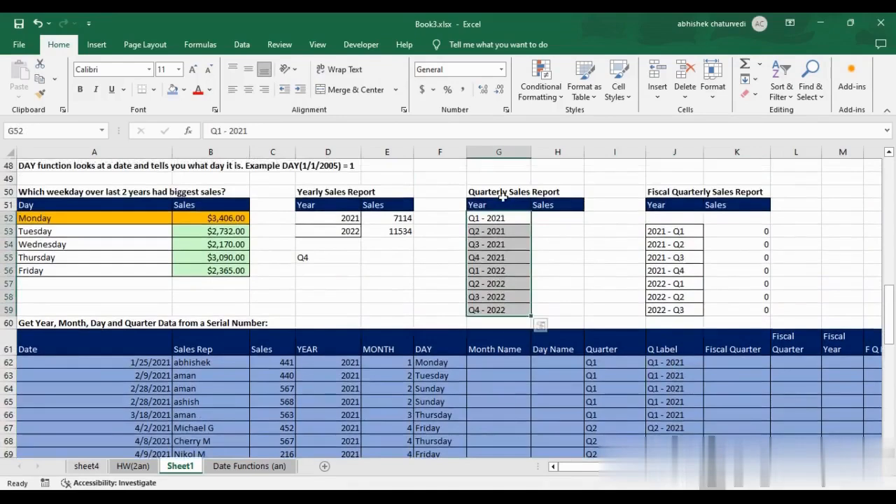
{"action": "left_click", "coordinate": [522, 220]}
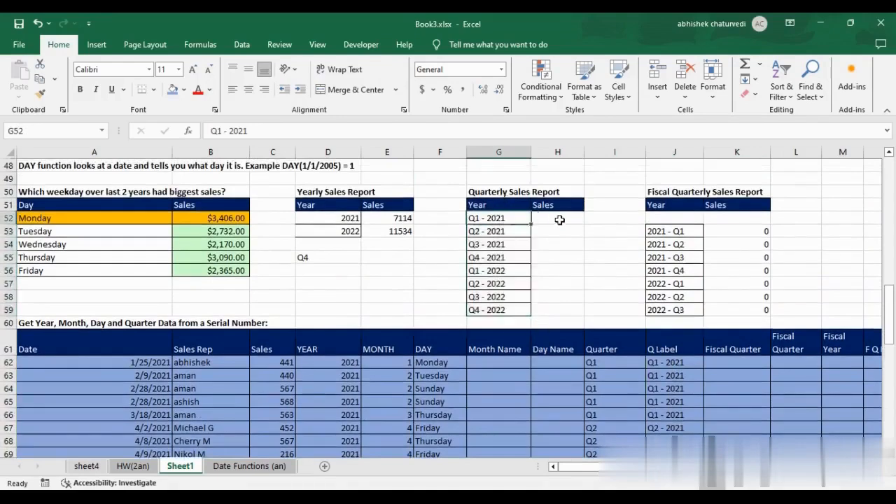
{"action": "left_click", "coordinate": [559, 220]}
{"action": "type", "text": "="}
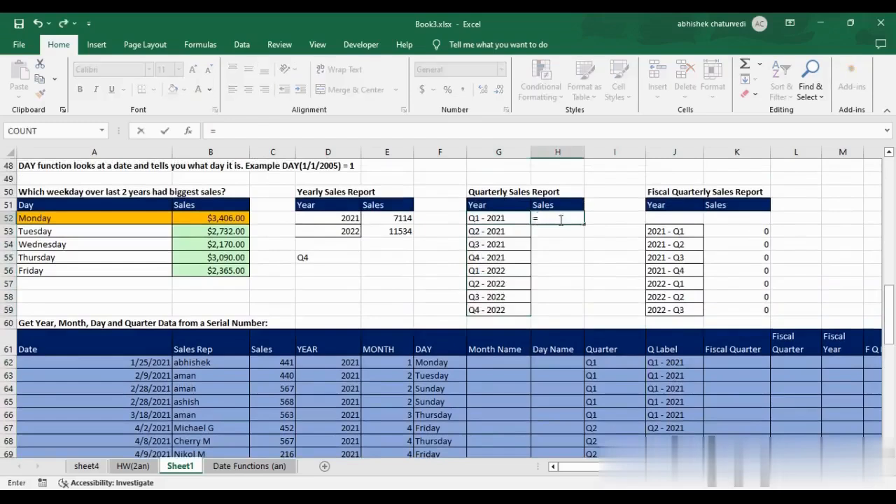
{"action": "key", "text": "BackSpace"}
{"action": "key", "text": "Left"}
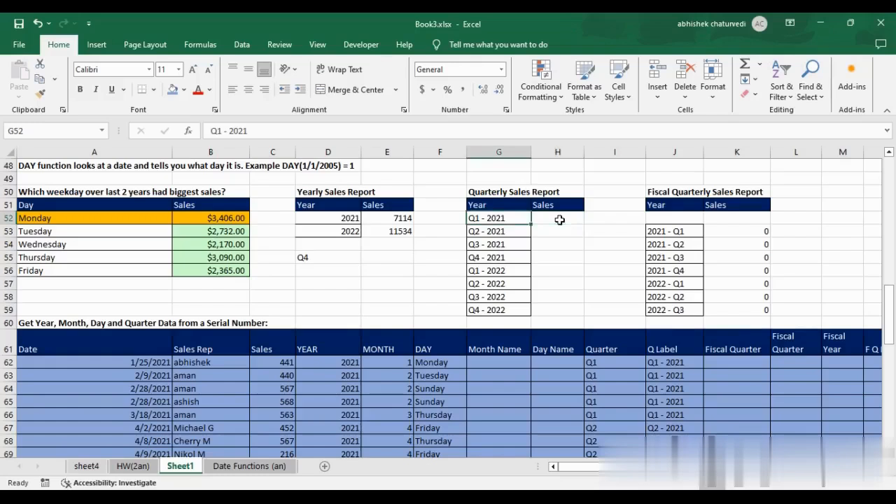
Start a SUMIF formula in H52 of the Quarterly Sales Report with the absolute Q Label range $J$62:$J$107
{"action": "left_click", "coordinate": [559, 220]}
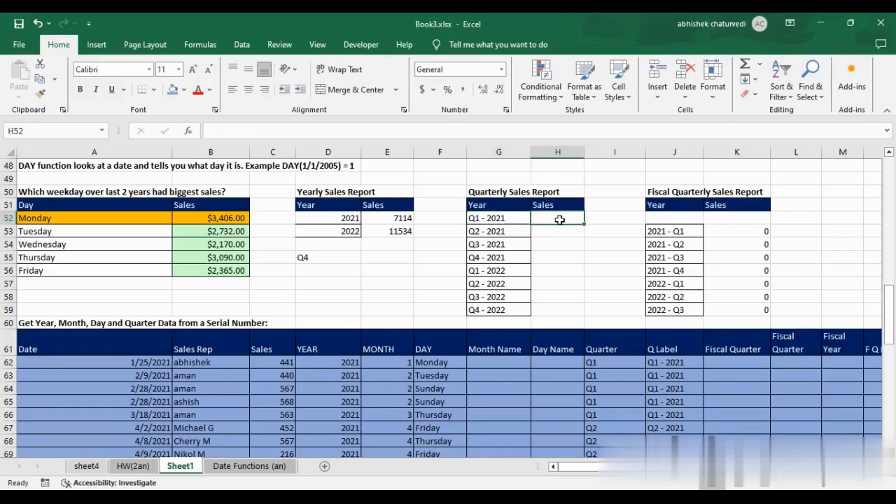
{"action": "type", "text": "=sum"}
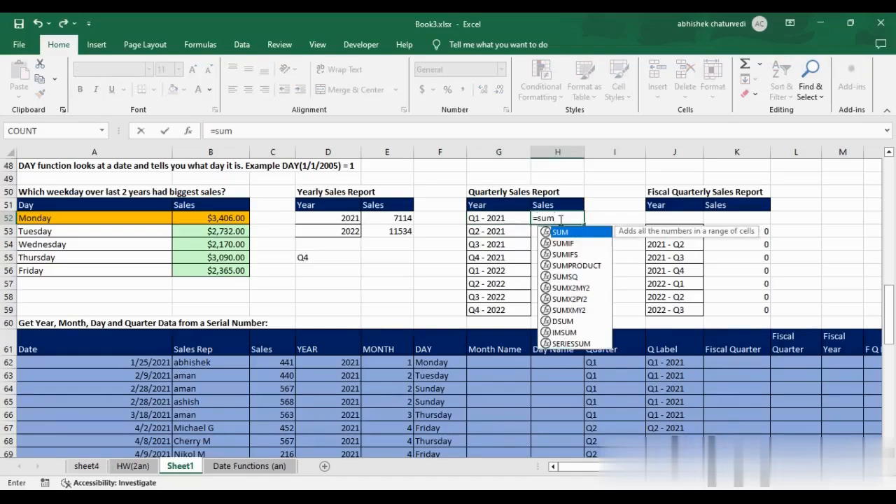
{"action": "type", "text": "if("}
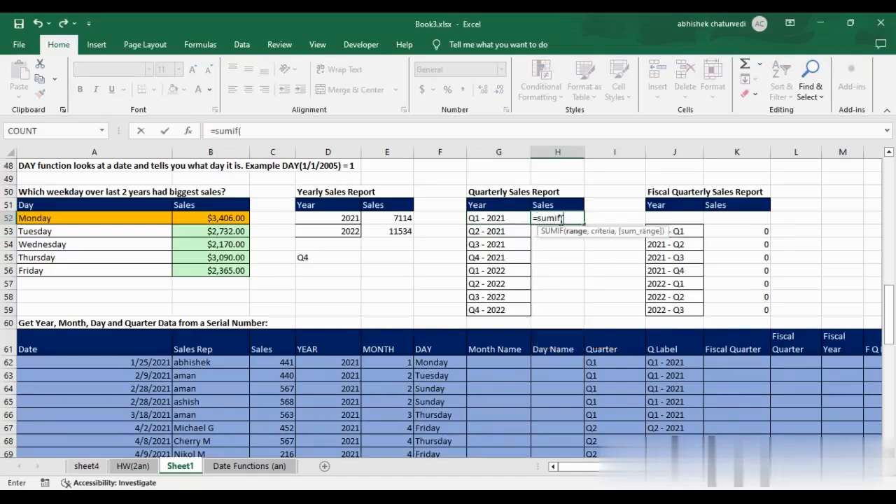
{"action": "left_click", "coordinate": [251, 130]}
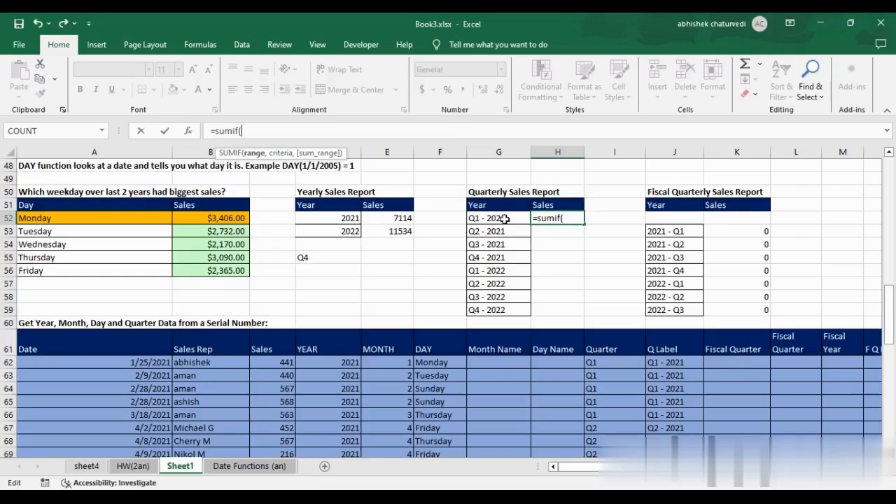
{"action": "left_click", "coordinate": [661, 364]}
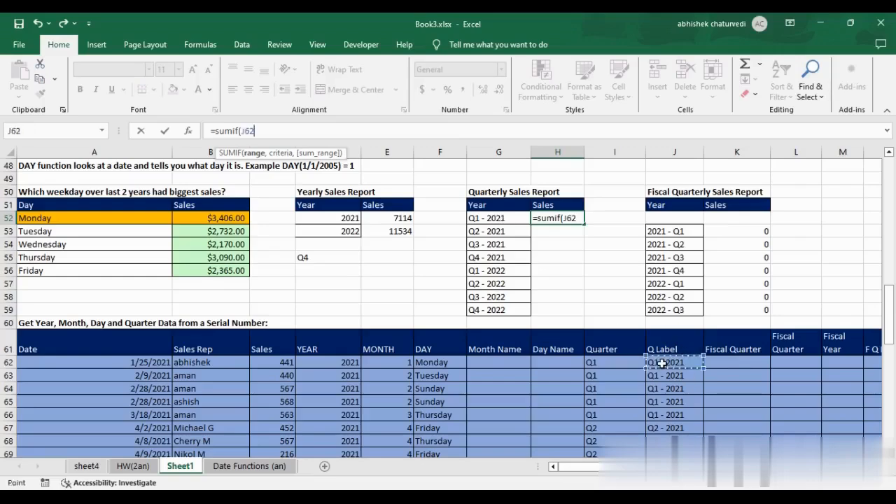
{"action": "key", "text": "ctrl+shift+Down"}
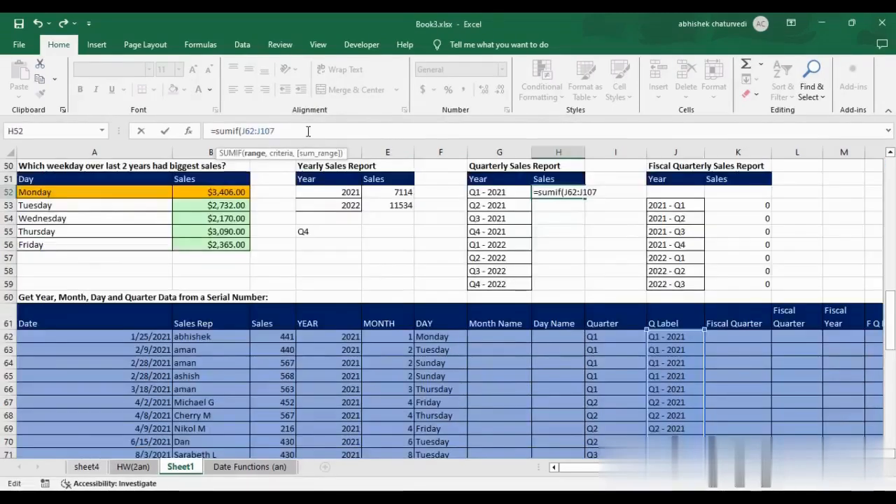
{"action": "left_click_drag", "start_coordinate": [287, 132], "coordinate": [240, 131]}
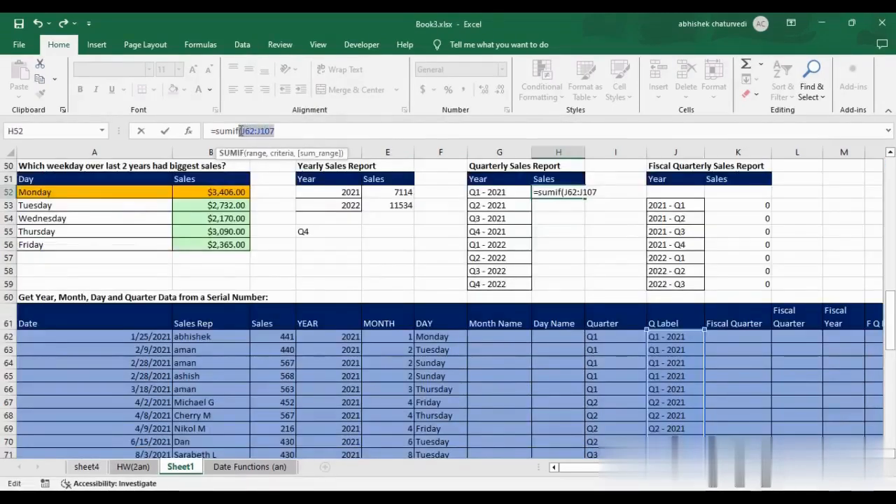
{"action": "left_click_drag", "start_coordinate": [287, 132], "coordinate": [243, 129]}
{"action": "key", "text": "F4"}
{"action": "left_click", "coordinate": [302, 132]}
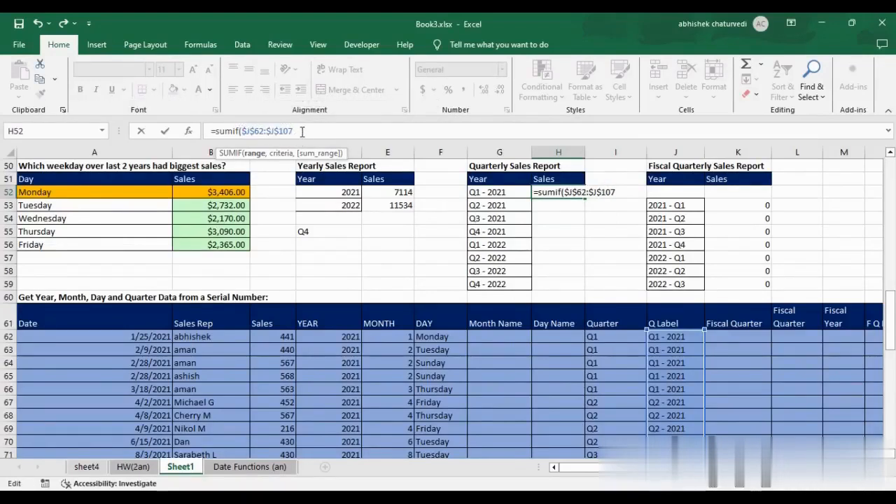
{"action": "type", "text": ","}
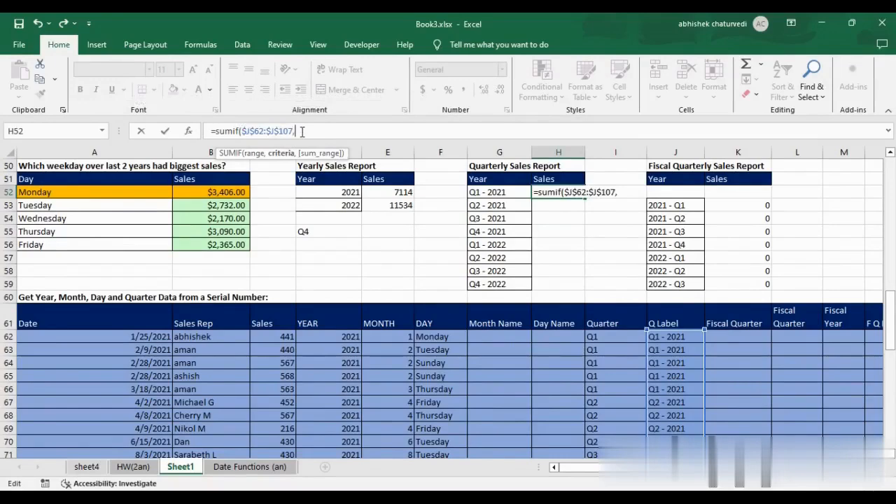
Complete the H52 SUMIF with criterion G52 and sum range $C$62:$C$107, and fill it down to H59
{"action": "left_click", "coordinate": [492, 192]}
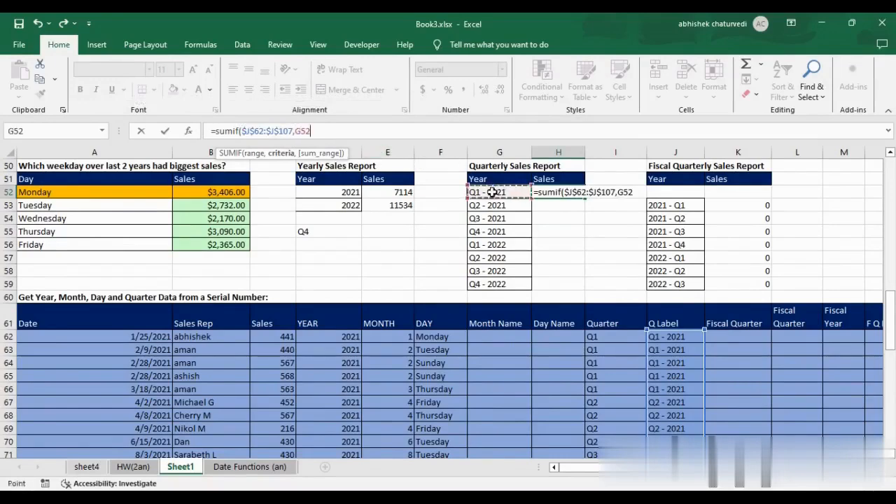
{"action": "type", "text": ","}
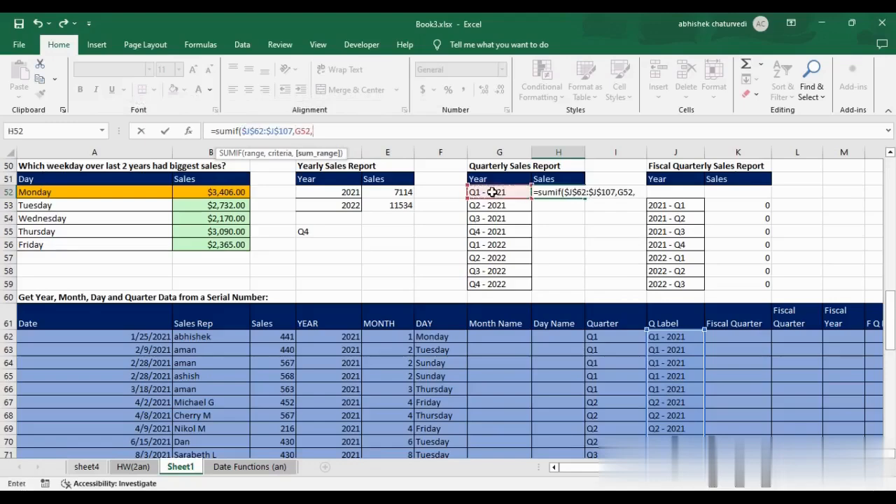
{"action": "left_click", "coordinate": [266, 338]}
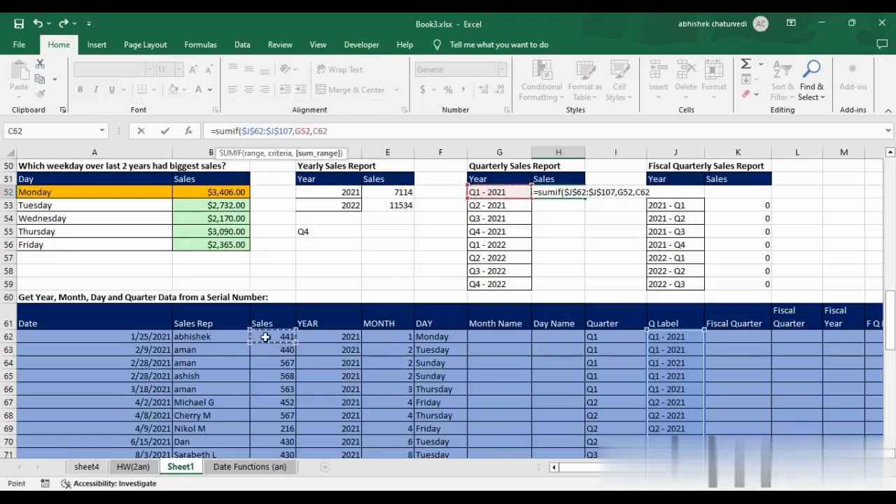
{"action": "key", "text": "ctrl+shift+Down"}
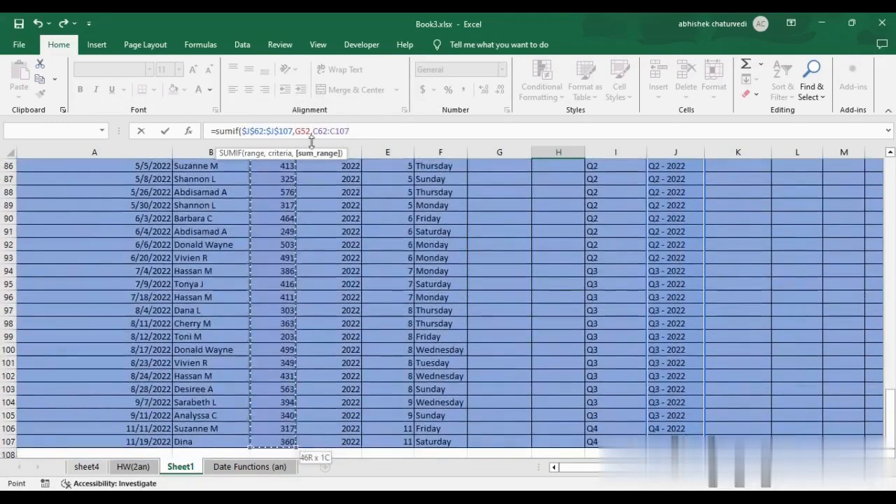
{"action": "left_click", "coordinate": [357, 130]}
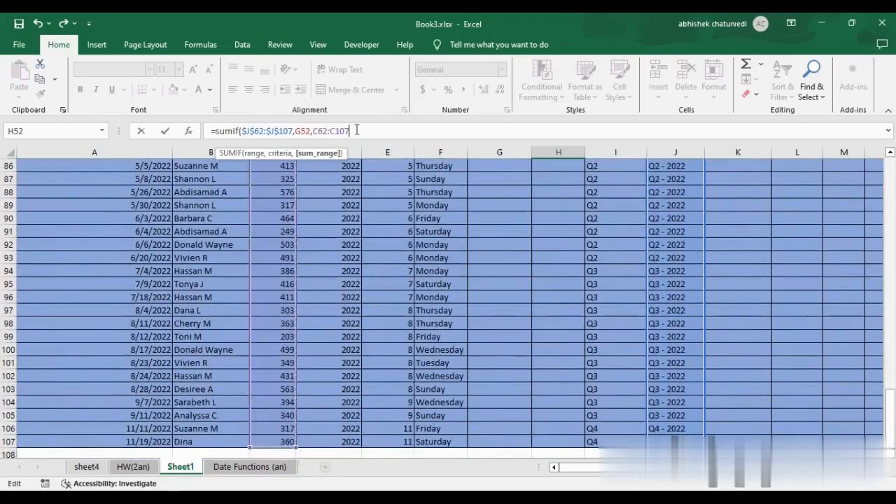
{"action": "left_click_drag", "start_coordinate": [352, 130], "coordinate": [312, 131]}
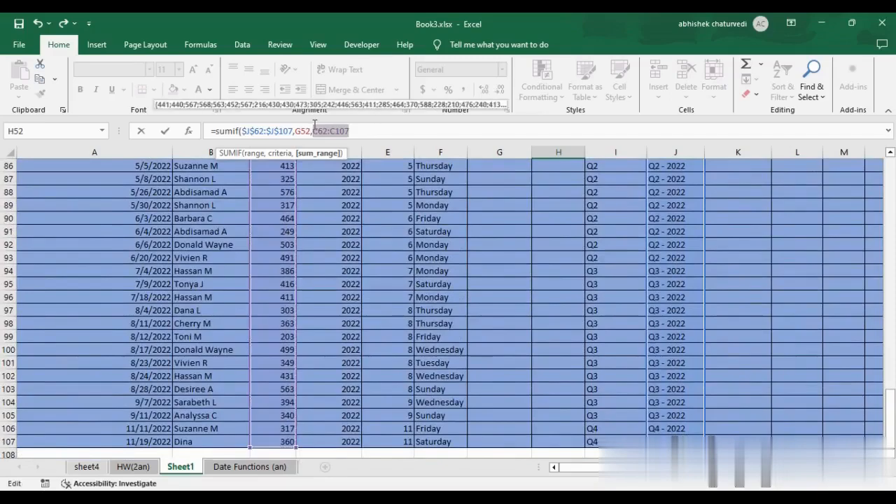
{"action": "key", "text": "F4"}
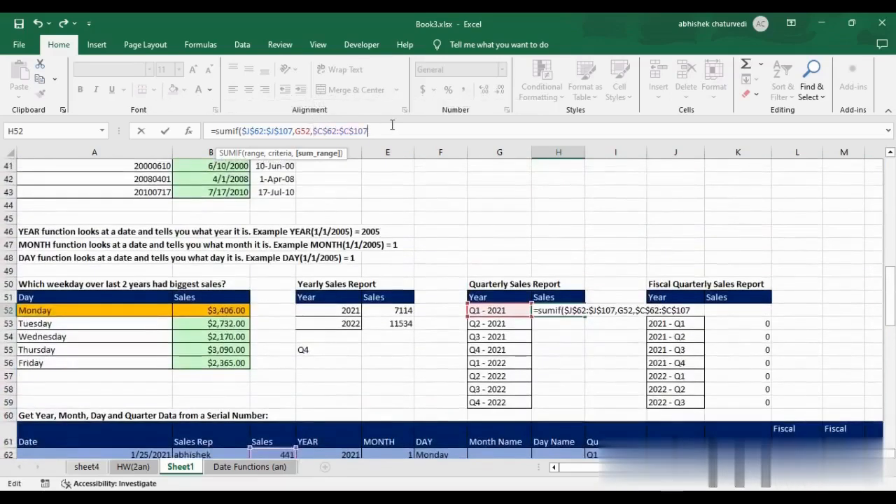
{"action": "key", "text": "Return"}
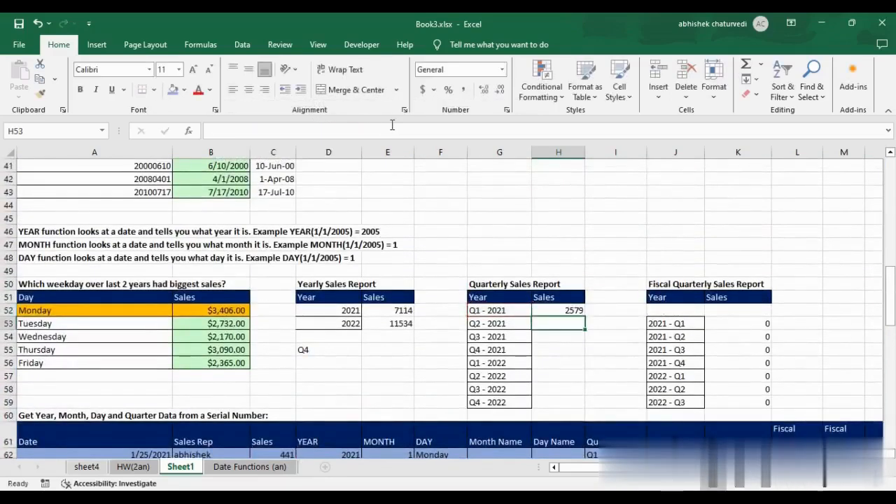
{"action": "left_click", "coordinate": [572, 311]}
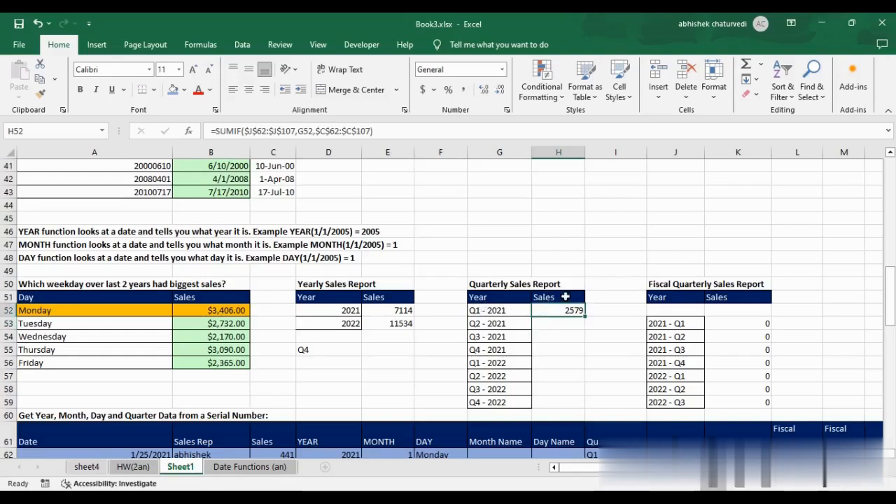
{"action": "left_click_drag", "start_coordinate": [585, 316], "coordinate": [592, 407]}
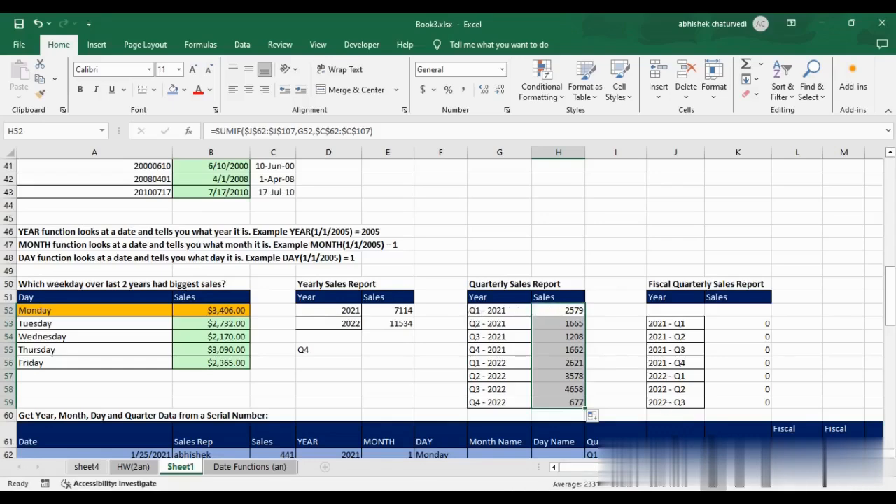
Copy J53:K59 of the Fiscal Quarterly Sales Report up one row, starting at J52
{"action": "scroll", "coordinate": [678, 235], "scroll_direction": "down", "scroll_amount": 2}
{"action": "left_click_drag", "start_coordinate": [678, 242], "coordinate": [768, 323]}
{"action": "key", "text": "ctrl+c"}
{"action": "left_click", "coordinate": [678, 235]}
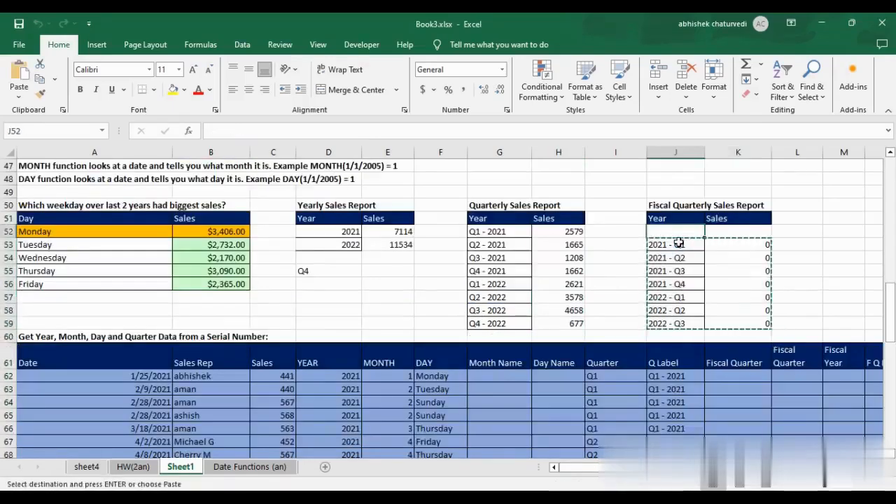
{"action": "key", "text": "Return"}
Enter 2022 - Q4 as the last label of the Fiscal Quarterly Sales Report in J59
{"action": "key", "text": "ctrl+Down"}
{"action": "key", "text": "Down"}
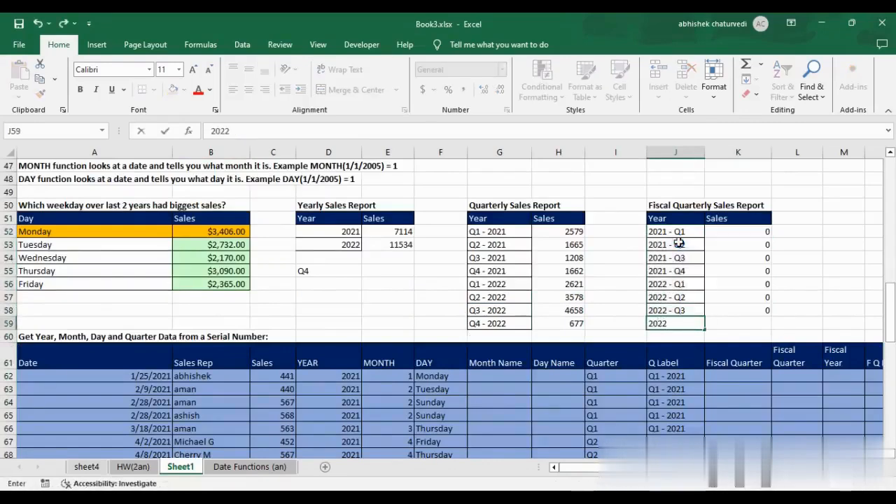
{"action": "type", "text": "-"}
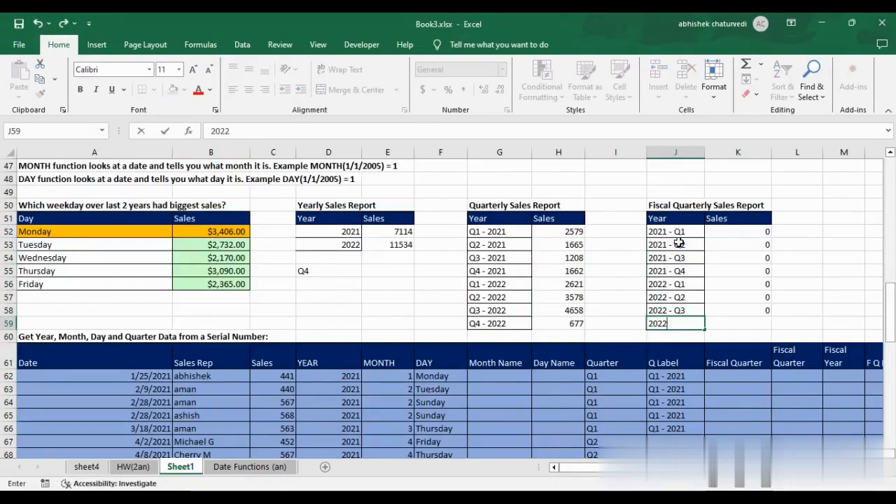
{"action": "type", "text": " - Q4"}
{"action": "key", "text": "Return"}
{"action": "key", "text": "Up"}
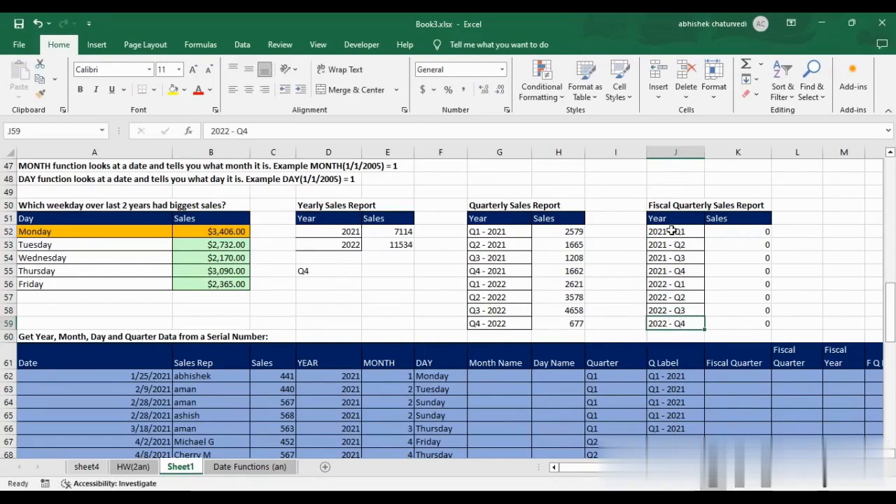
Start an IF formula in the Fiscal Quarter cell K62 that returns "Q4" when E62<=3, and open a nested IF
{"action": "scroll", "coordinate": [766, 278], "scroll_direction": "down", "scroll_amount": 1}
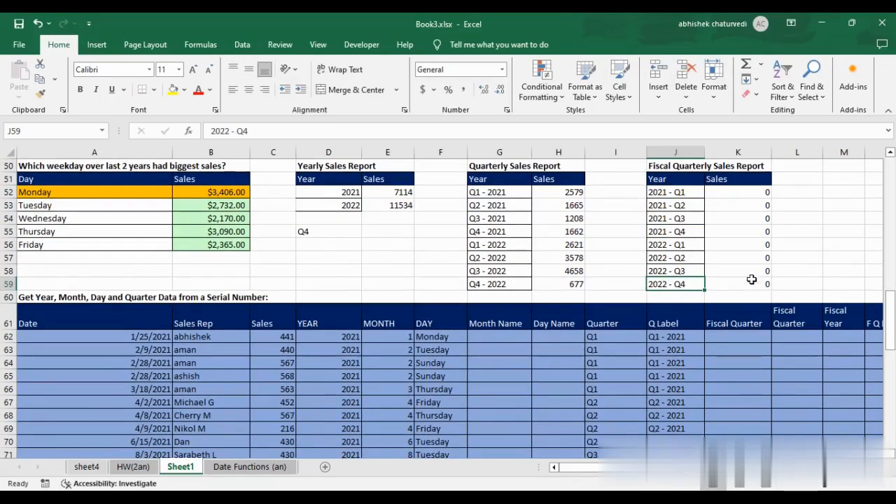
{"action": "scroll", "coordinate": [752, 283], "scroll_direction": "down", "scroll_amount": 1}
{"action": "left_click", "coordinate": [721, 281]}
{"action": "left_click", "coordinate": [728, 297]}
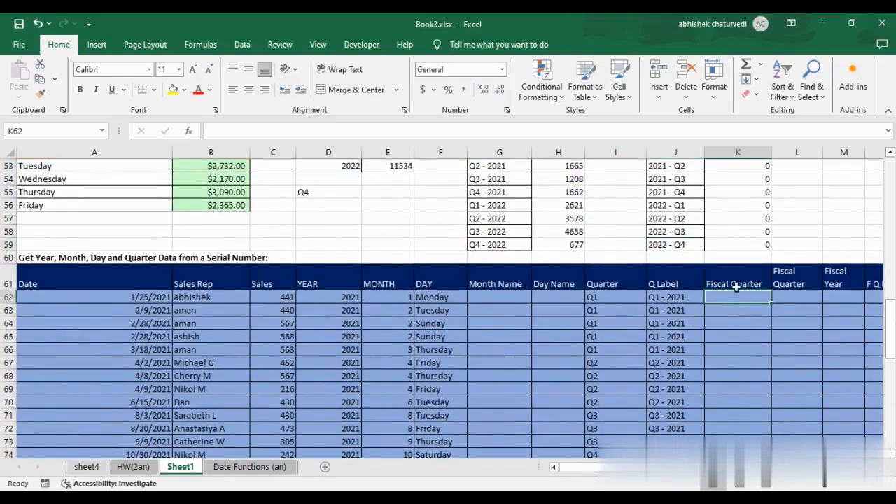
{"action": "type", "text": "=i"}
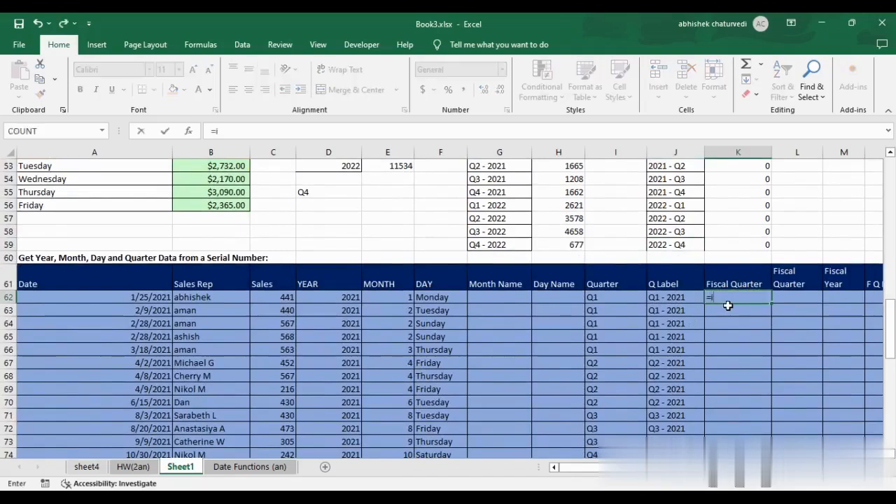
{"action": "type", "text": "f("}
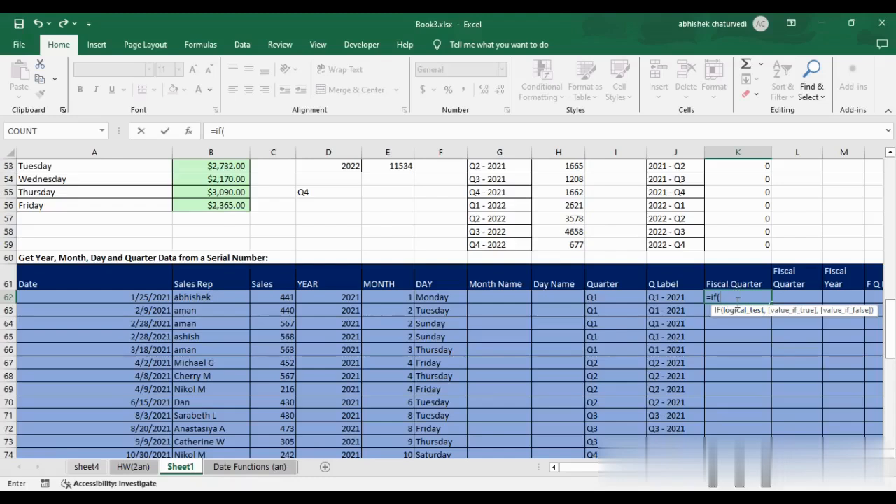
{"action": "left_click", "coordinate": [246, 130]}
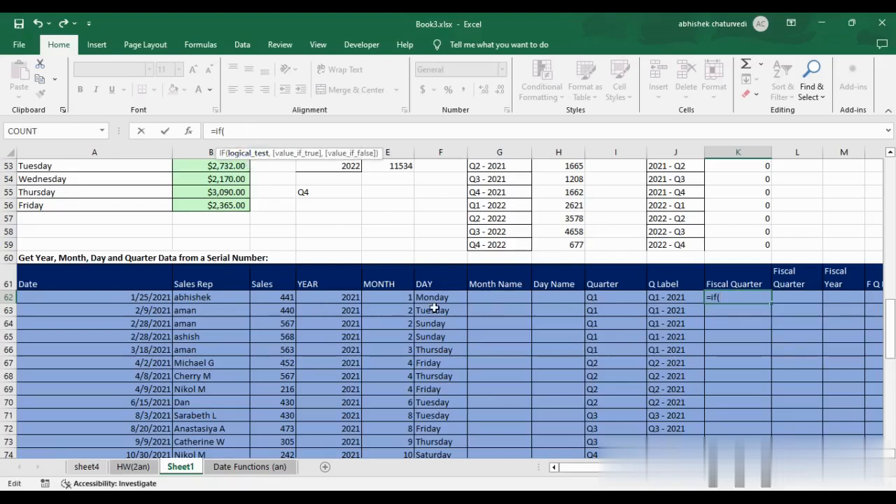
{"action": "left_click", "coordinate": [384, 298]}
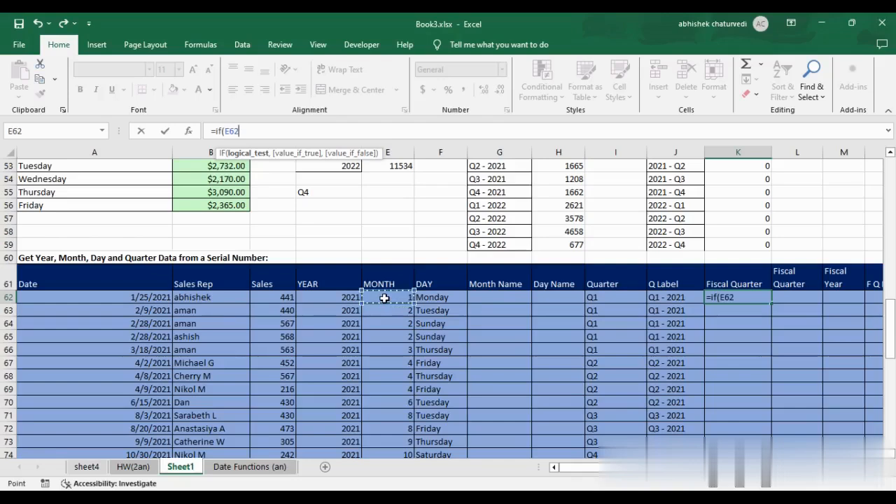
{"action": "type", "text": "<="}
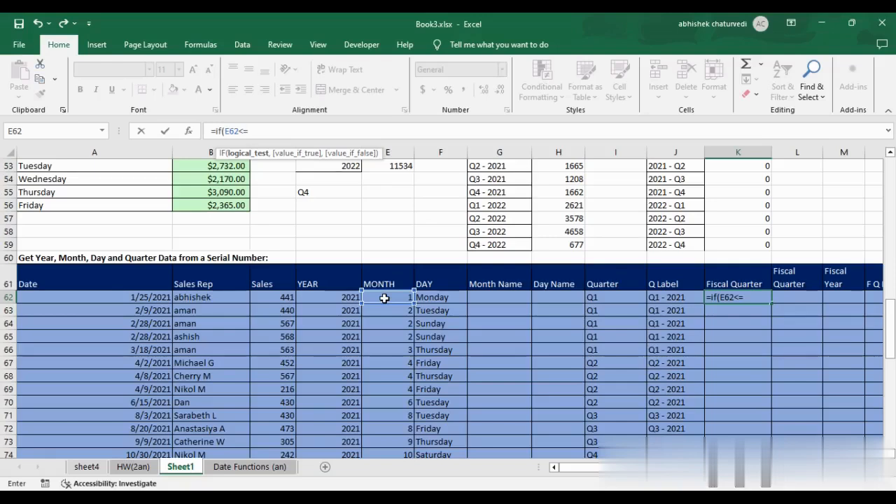
{"action": "type", "text": "3,"}
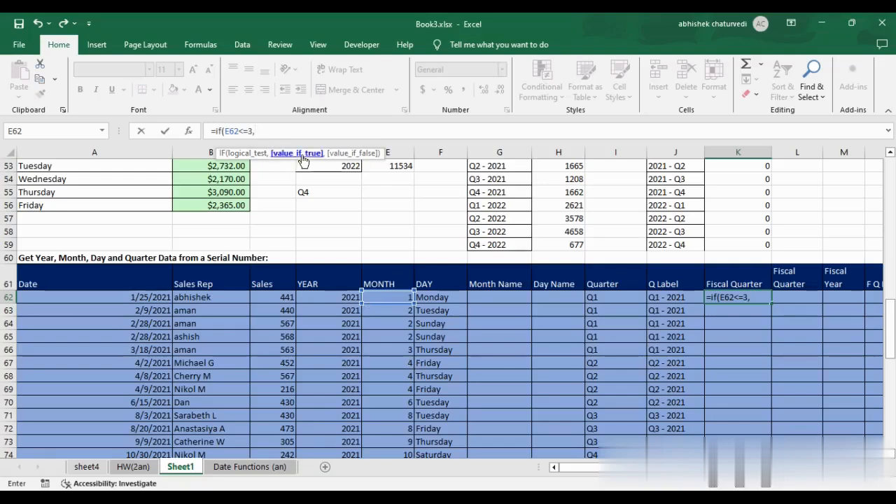
{"action": "type", "text": "\"Q4\",if("}
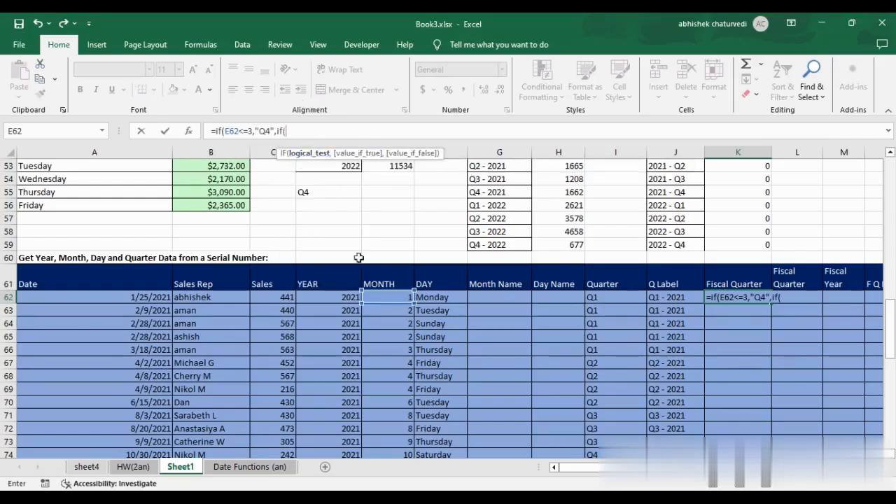
Make the nested IF in K62 return "Q1" when E62<=6
{"action": "left_click", "coordinate": [391, 298]}
{"action": "type", "text": "<="}
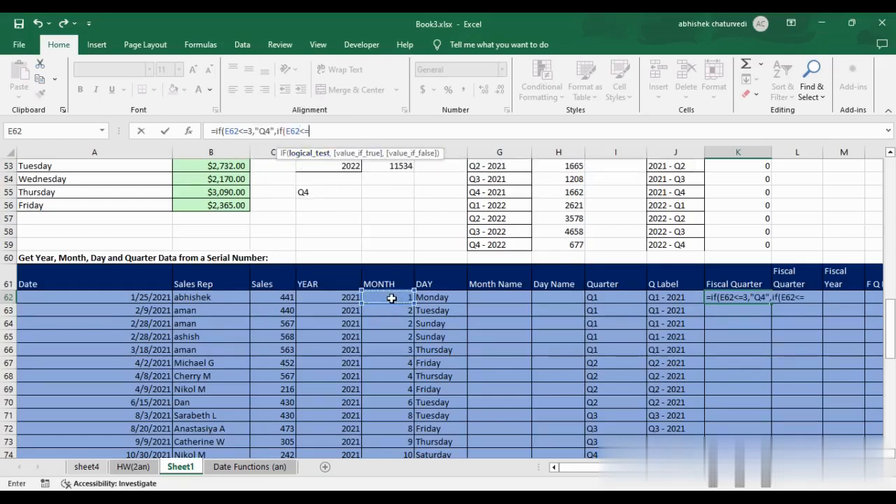
{"action": "type", "text": "6"}
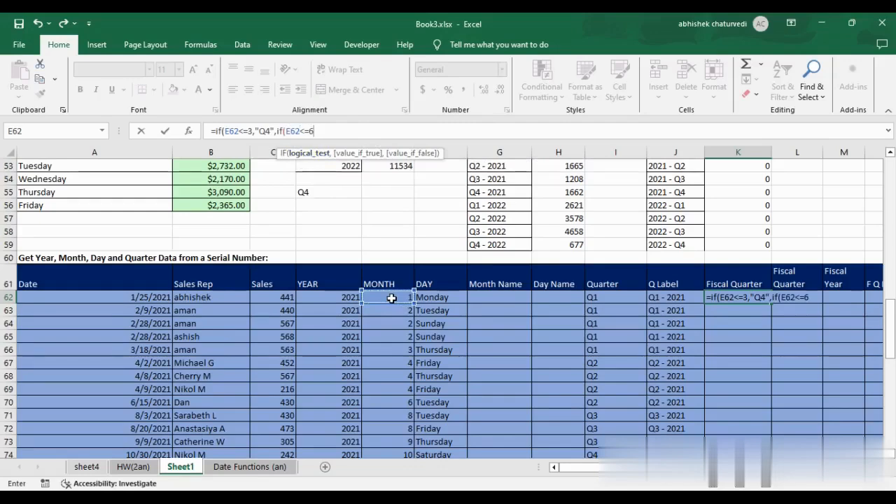
{"action": "type", "text": ",\"Q"}
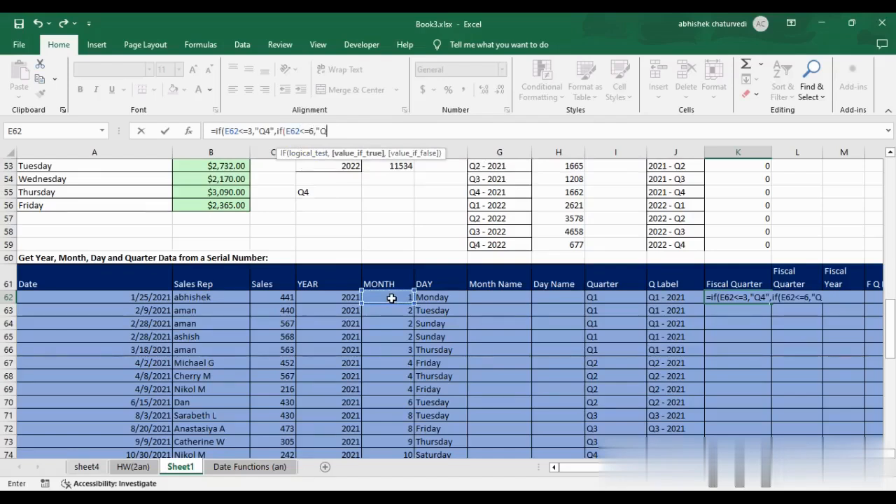
{"action": "type", "text": "1"}
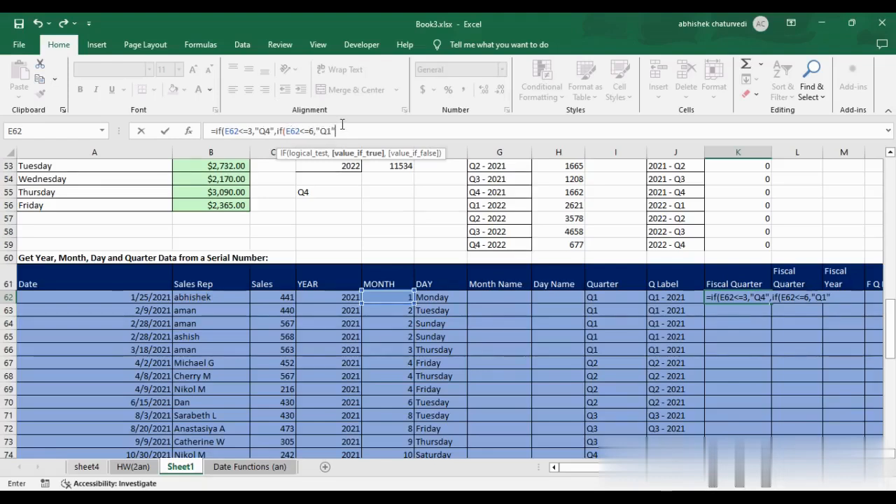
Add a third nested IF to the K62 formula that returns "Q2" when E62<=9
{"action": "type", "text": ",if("}
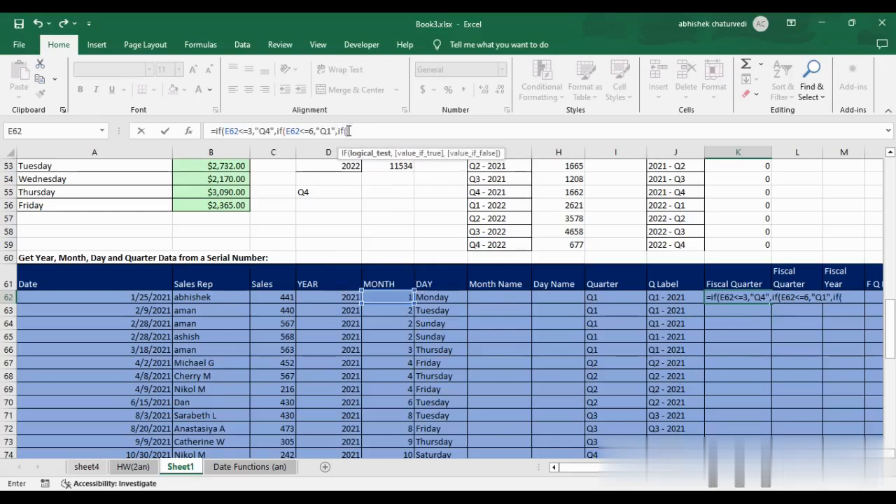
{"action": "left_click", "coordinate": [326, 131]}
{"action": "left_click", "coordinate": [355, 130]}
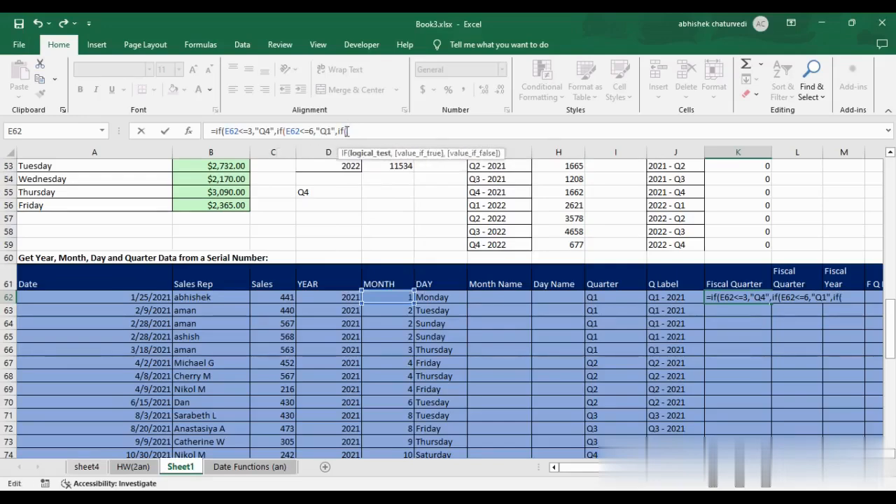
{"action": "left_click", "coordinate": [392, 297]}
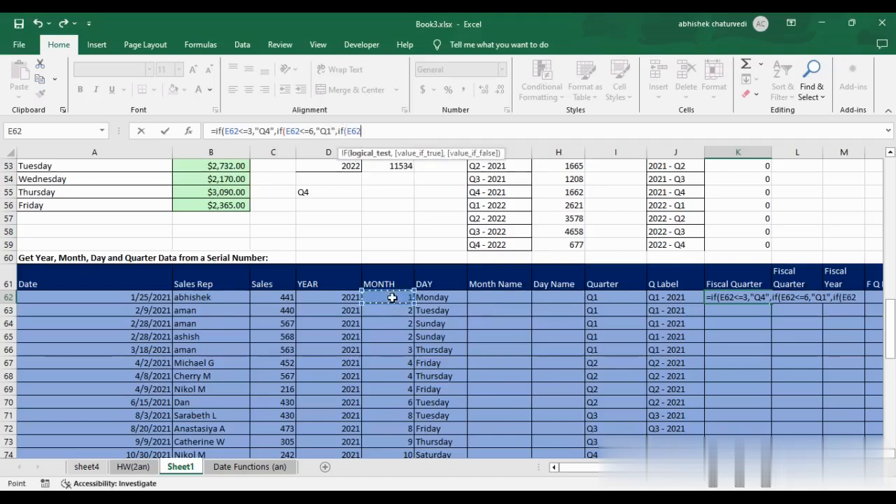
{"action": "type", "text": "<"}
{"action": "type", "text": "=9"}
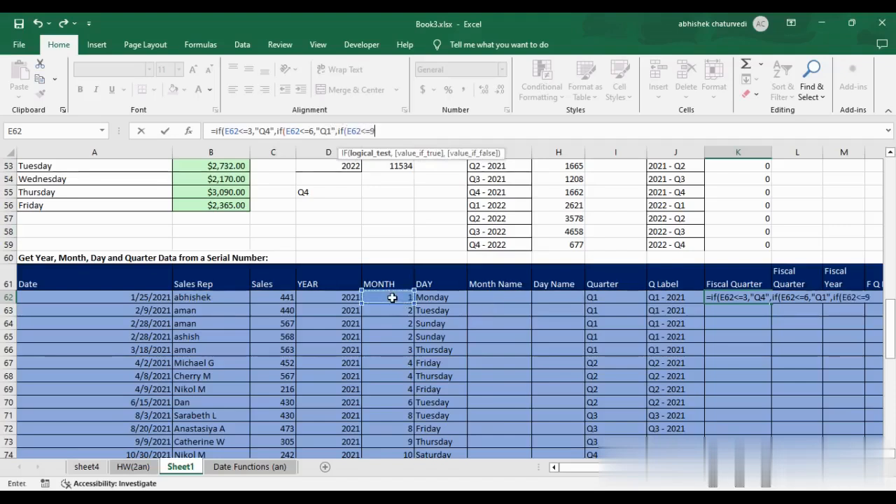
{"action": "type", "text": ",\"Q2\","}
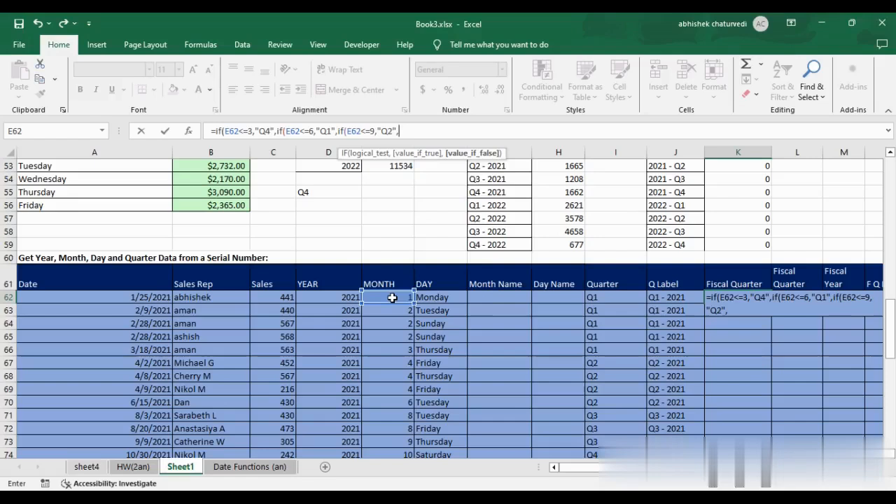
{"action": "type", "text": "if("}
{"action": "left_click", "coordinate": [392, 297]}
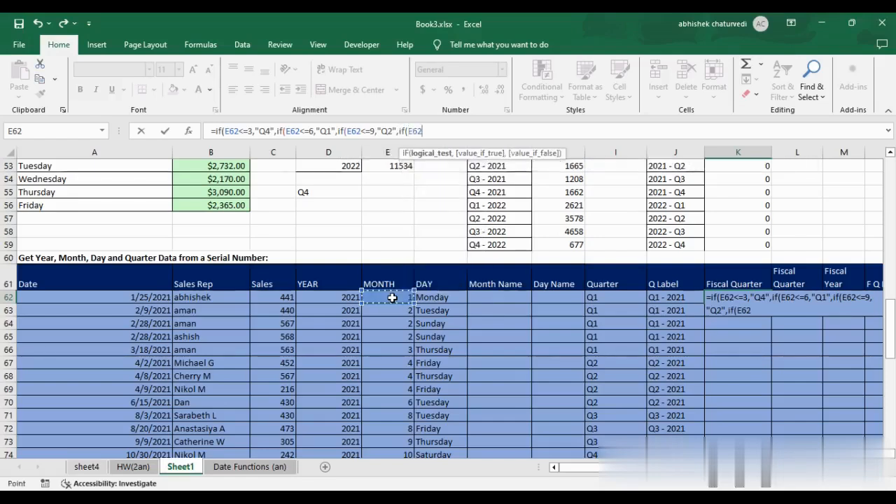
{"action": "type", "text": "<=12,"}
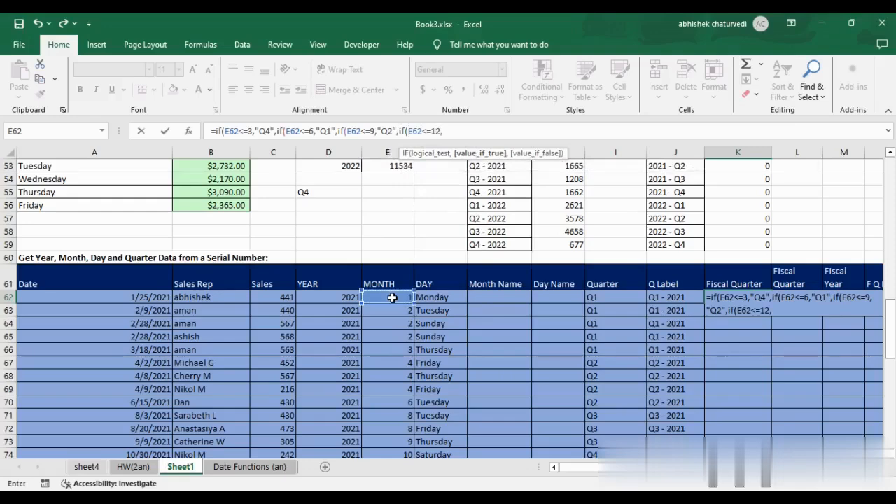
{"action": "key", "text": "BackSpace"}
{"action": "key", "text": "BackSpace"}
{"action": "key", "text": "BackSpace"}
{"action": "key", "text": "BackSpace"}
{"action": "key", "text": "BackSpace"}
{"action": "key", "text": "BackSpace"}
{"action": "key", "text": "BackSpace"}
{"action": "key", "text": "BackSpace"}
{"action": "key", "text": "BackSpace"}
{"action": "key", "text": "BackSpace"}
{"action": "key", "text": "BackSpace"}
{"action": "type", "text": "i"}
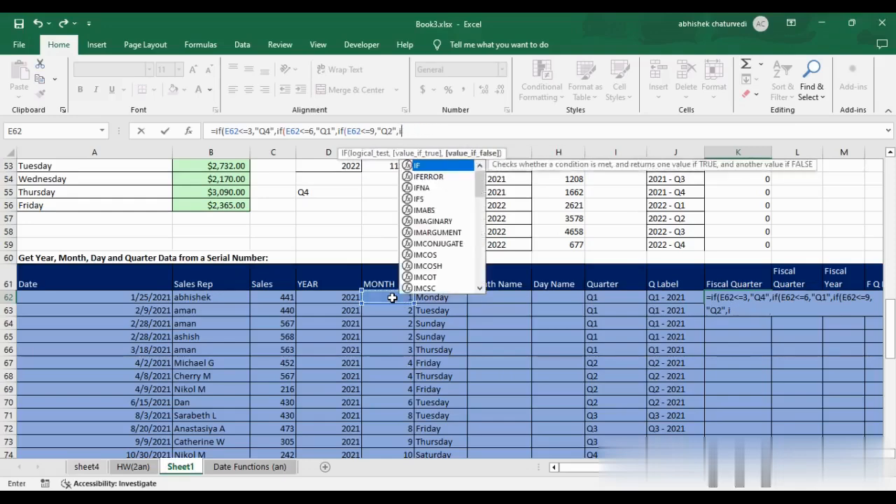
{"action": "key", "text": "BackSpace"}
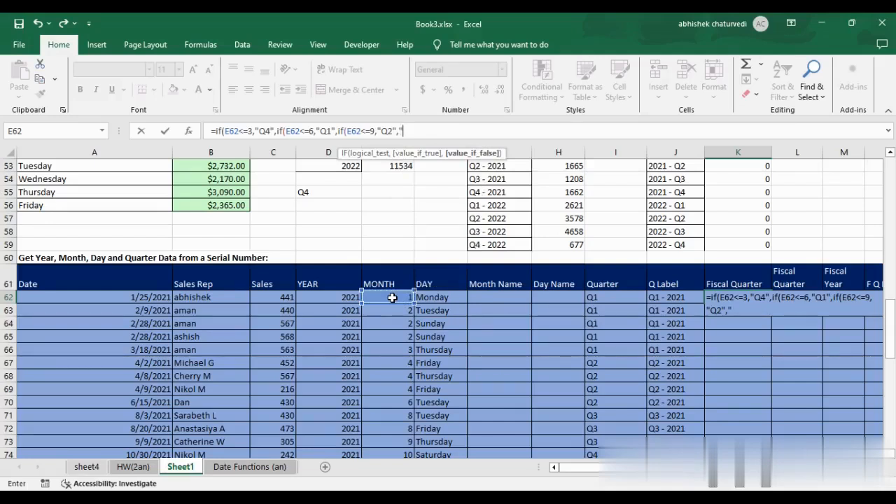
Finish the K62 formula with "Q3" as the remaining value and fill it down the Fiscal Quarter column
{"action": "type", "text": "\"Q3\")"}
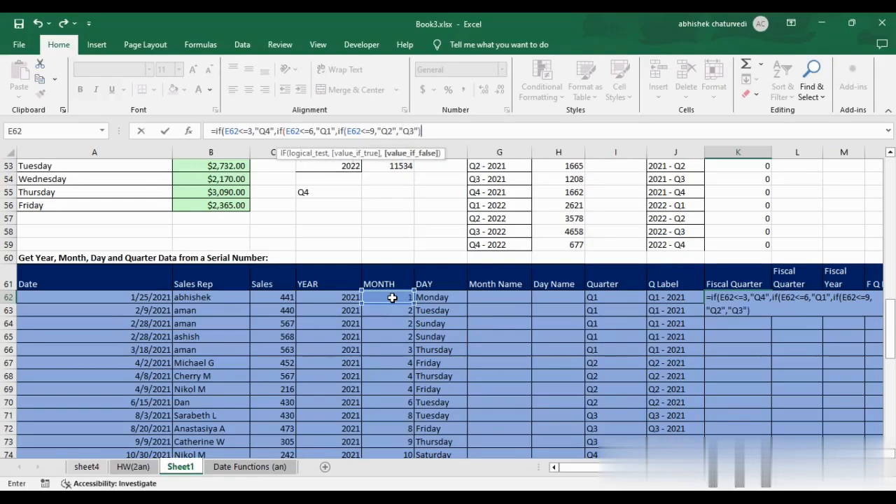
{"action": "type", "text": ")"}
{"action": "key", "text": "ctrl+Return"}
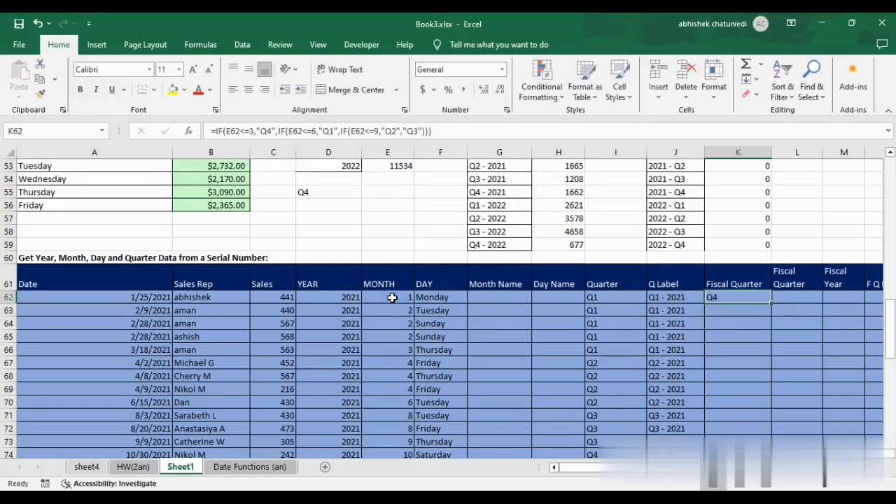
{"action": "double_click", "coordinate": [772, 303]}
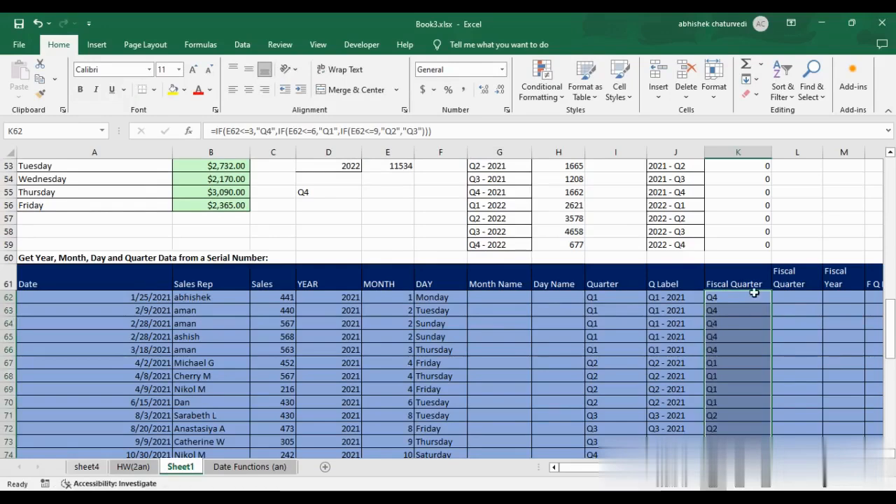
Examine the Fiscal Quarter results in column K against the label format in J52:J59 of the Fiscal Quarterly Sales Report
{"action": "left_click", "coordinate": [740, 297]}
{"action": "left_click", "coordinate": [735, 310]}
{"action": "left_click", "coordinate": [733, 326]}
{"action": "left_click", "coordinate": [728, 352]}
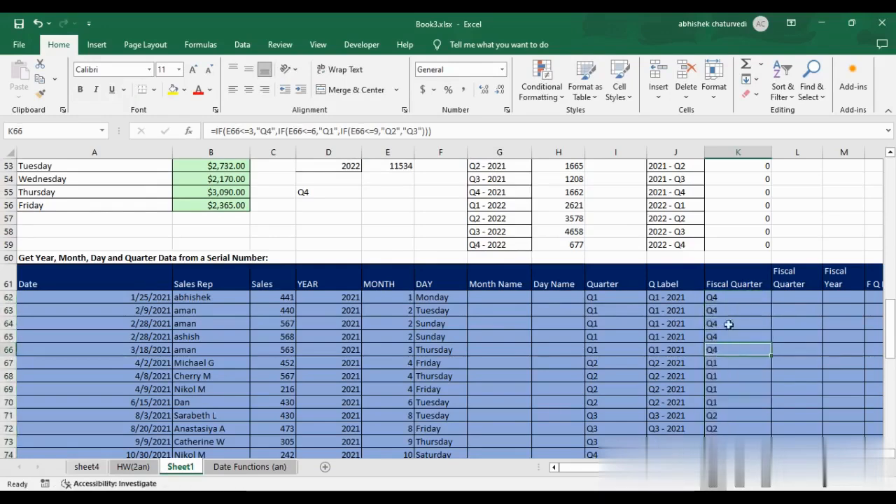
{"action": "left_click", "coordinate": [728, 310]}
{"action": "left_click", "coordinate": [728, 297]}
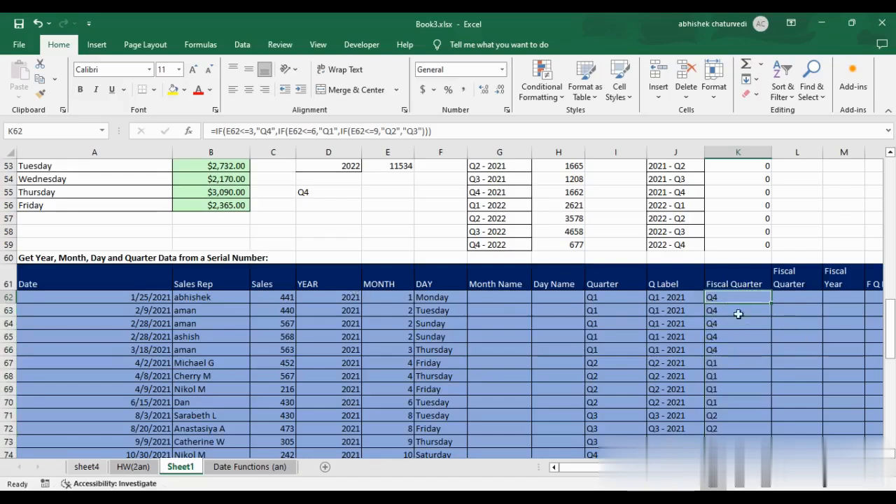
{"action": "left_click", "coordinate": [800, 277]}
{"action": "left_click", "coordinate": [728, 283]}
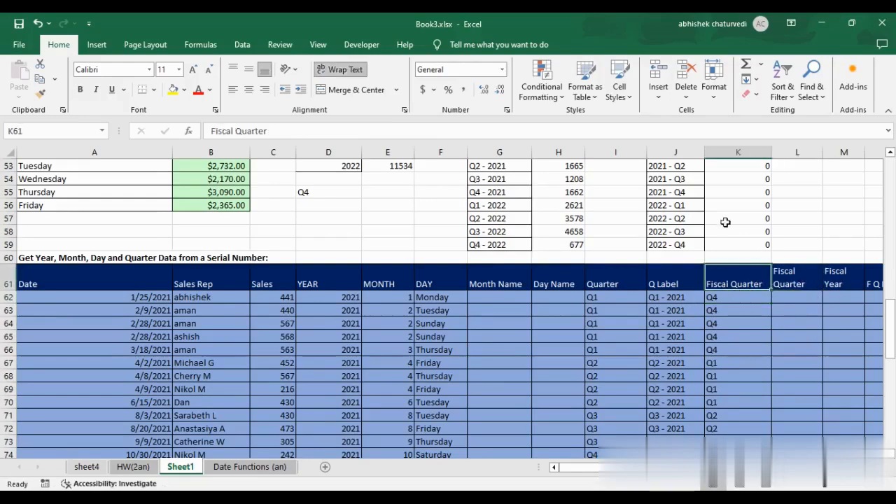
{"action": "left_click", "coordinate": [673, 227]}
{"action": "scroll", "coordinate": [673, 227], "scroll_direction": "up", "scroll_amount": 3}
{"action": "left_click_drag", "start_coordinate": [676, 266], "coordinate": [676, 357]}
{"action": "scroll", "coordinate": [678, 337], "scroll_direction": "down", "scroll_amount": 3}
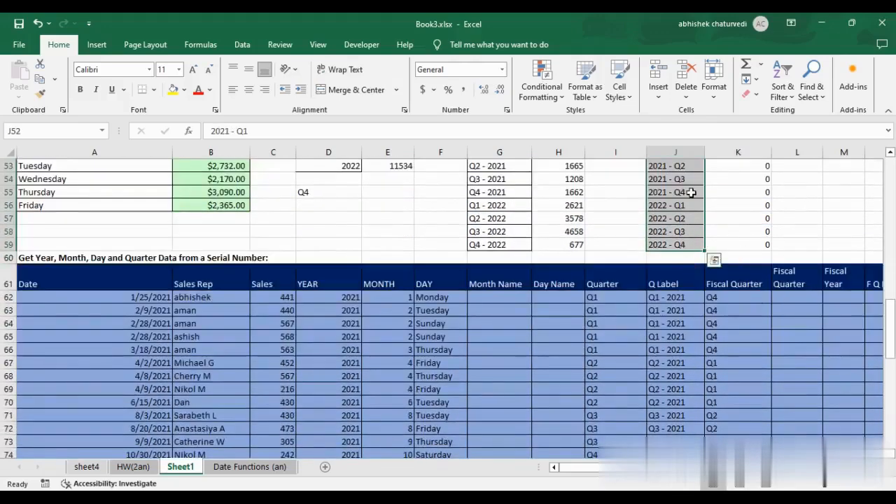
{"action": "left_click", "coordinate": [792, 298]}
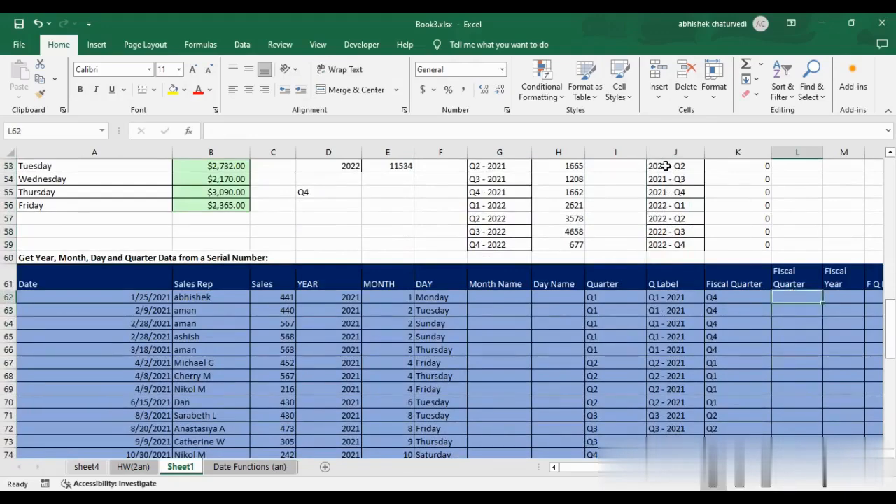
{"action": "left_click_drag", "start_coordinate": [664, 166], "coordinate": [678, 247]}
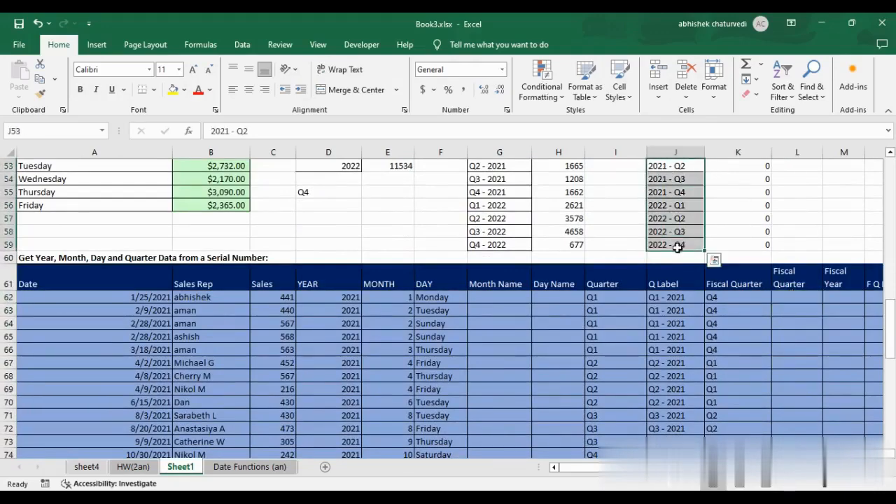
{"action": "left_click", "coordinate": [796, 296]}
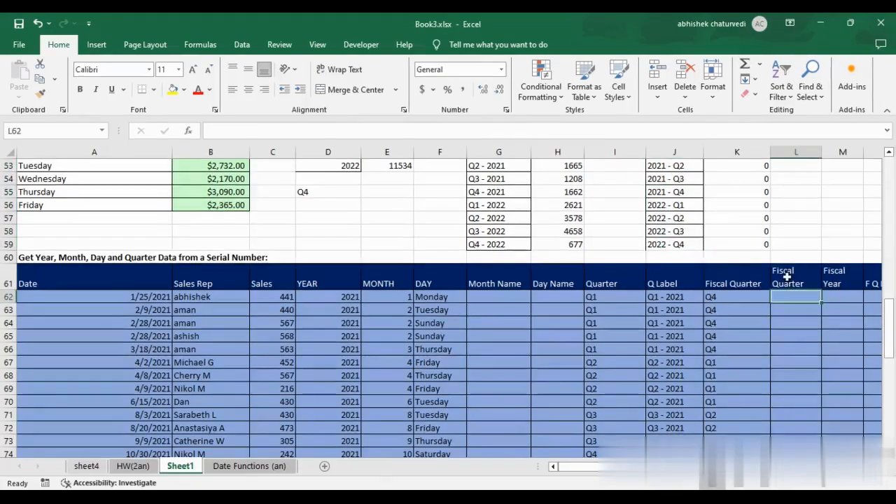
Change the header in L61 to Year Fiscal Quarter
{"action": "left_click", "coordinate": [785, 276]}
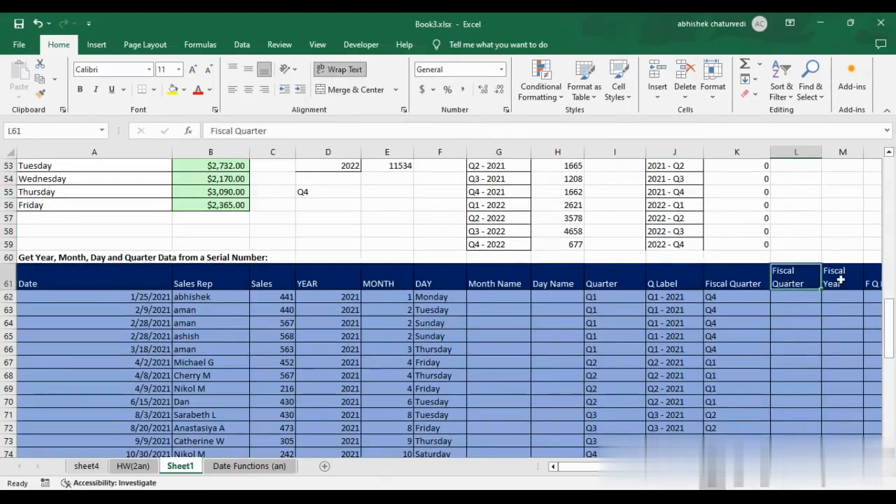
{"action": "key", "text": "F2"}
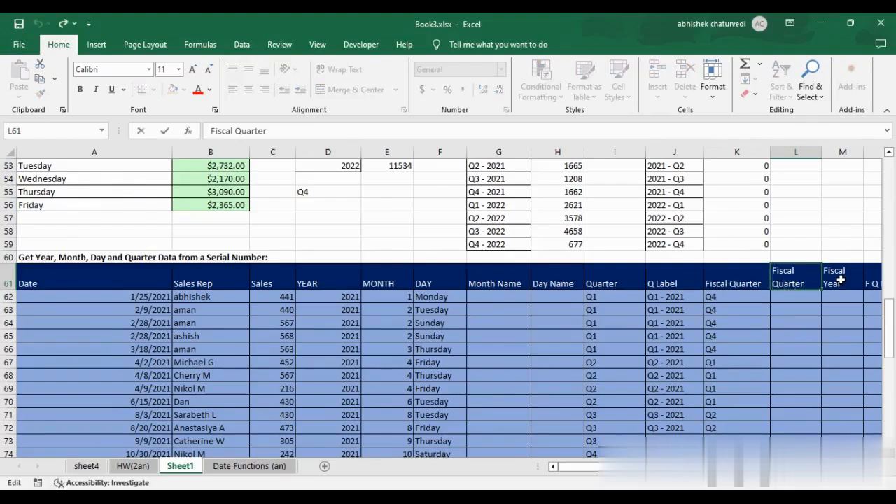
{"action": "key", "text": "shift+Left"}
{"action": "key", "text": "shift+Left"}
{"action": "key", "text": "shift+Left"}
{"action": "key", "text": "shift+Left"}
{"action": "key", "text": "shift+Left"}
{"action": "key", "text": "shift+Left"}
{"action": "key", "text": "Left"}
{"action": "type", "text": "Year"}
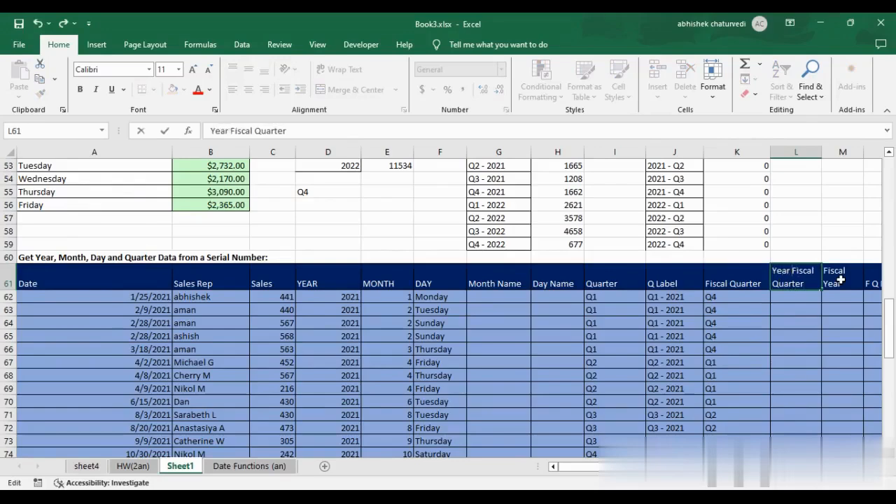
{"action": "key", "text": "Return"}
Enter =D62&" - "&K62 in L62 to join the year and the fiscal quarter
{"action": "type", "text": "="}
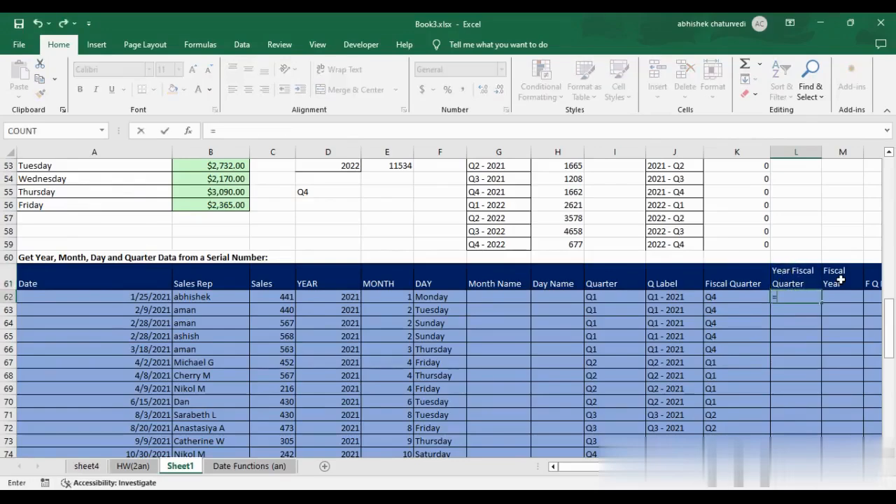
{"action": "key", "text": "Left"}
{"action": "key", "text": "Left"}
{"action": "key", "text": "Left"}
{"action": "key", "text": "Left"}
{"action": "key", "text": "Left"}
{"action": "key", "text": "Left"}
{"action": "key", "text": "Left"}
{"action": "key", "text": "Left"}
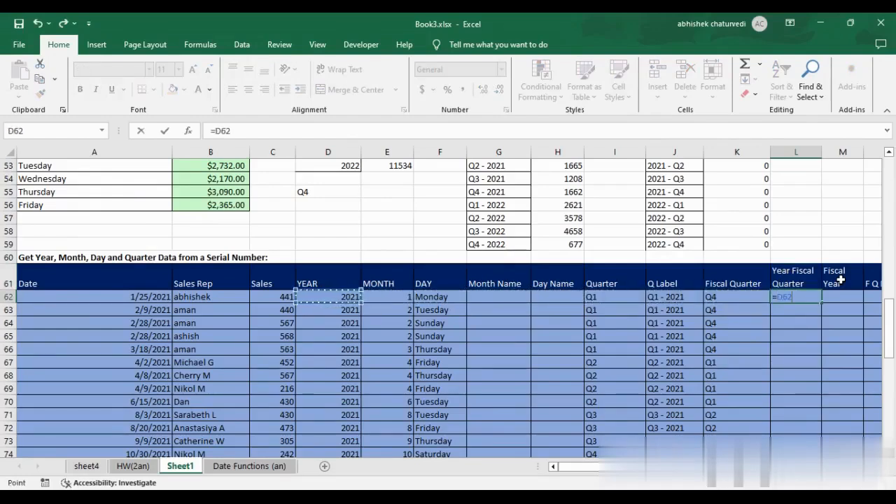
{"action": "type", "text": "&"}
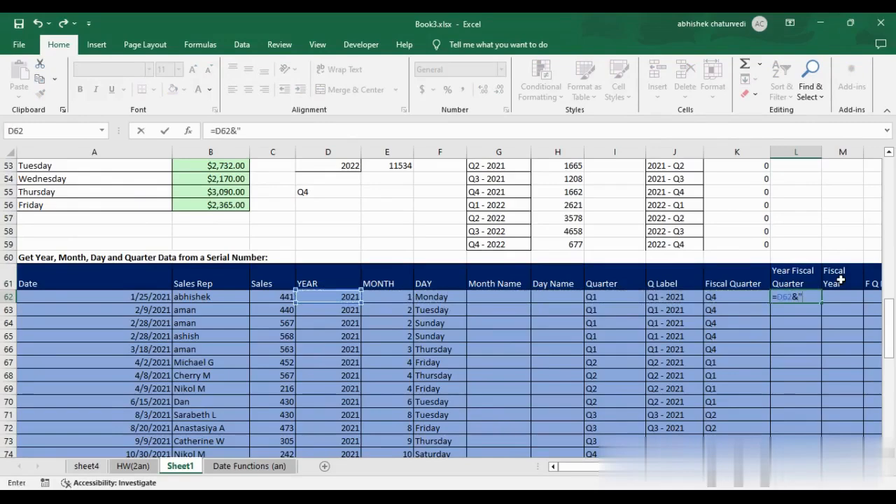
{"action": "type", "text": "\" - \"&"}
{"action": "left_click", "coordinate": [247, 131]}
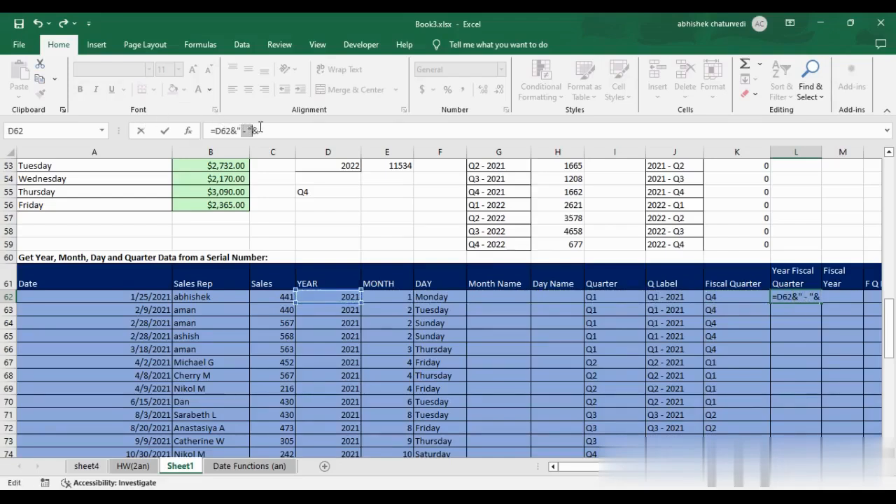
{"action": "left_click", "coordinate": [730, 294]}
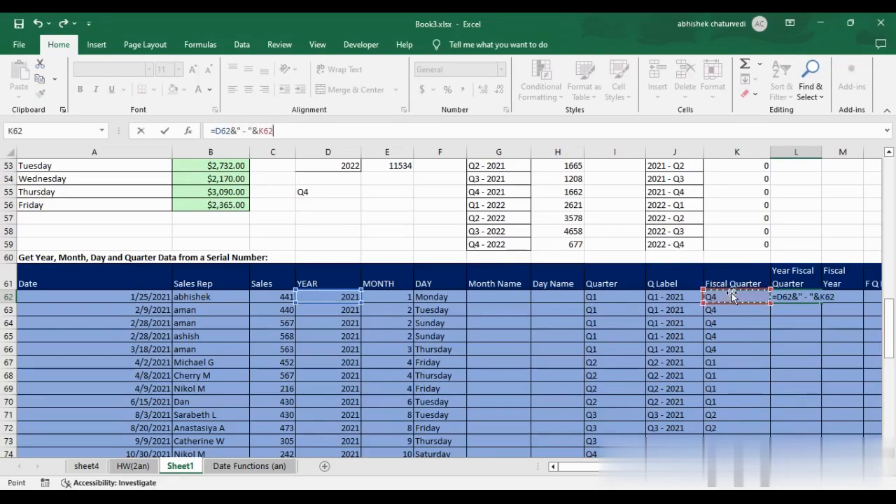
{"action": "key", "text": "Return"}
Fill the L62 formula down the Year Fiscal Quarter column and check the labels against the report
{"action": "left_click", "coordinate": [785, 299]}
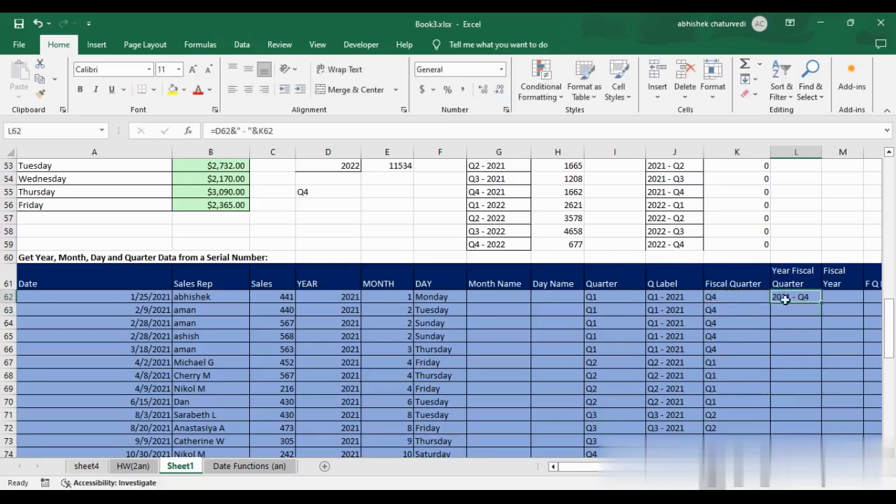
{"action": "double_click", "coordinate": [820, 303]}
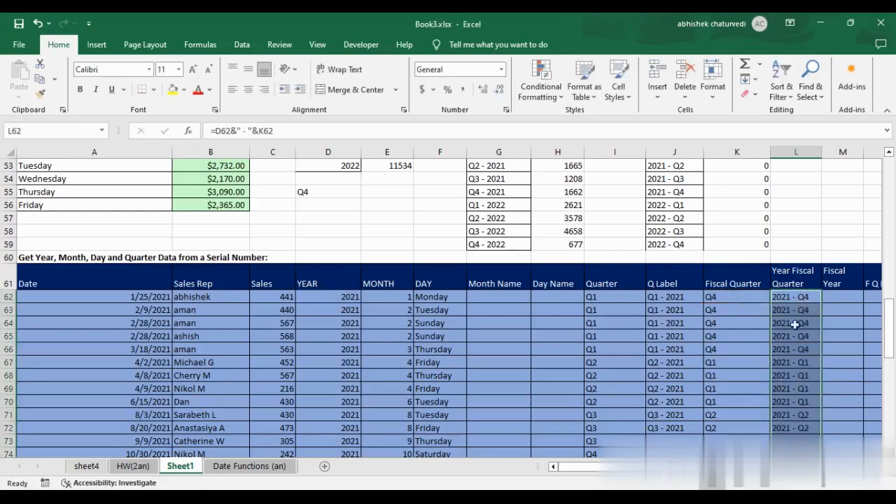
{"action": "left_click", "coordinate": [797, 298]}
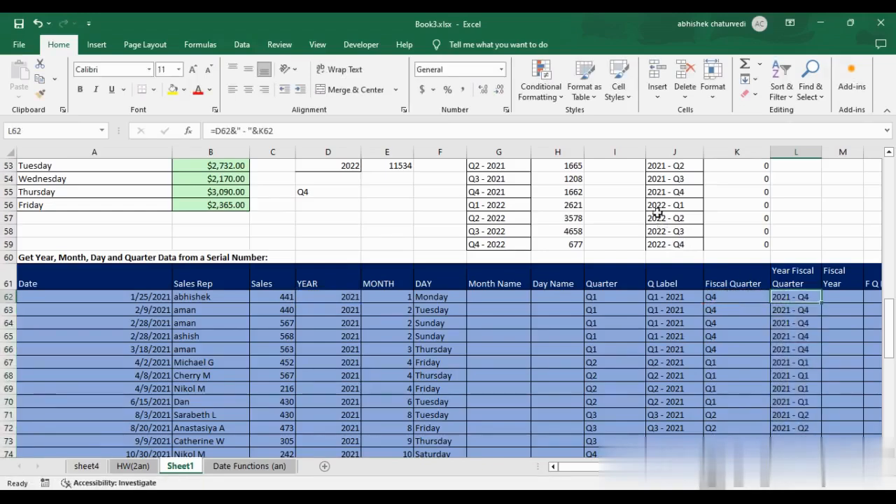
{"action": "scroll", "coordinate": [664, 216], "scroll_direction": "up", "scroll_amount": 2}
{"action": "scroll", "coordinate": [798, 300], "scroll_direction": "down", "scroll_amount": 3}
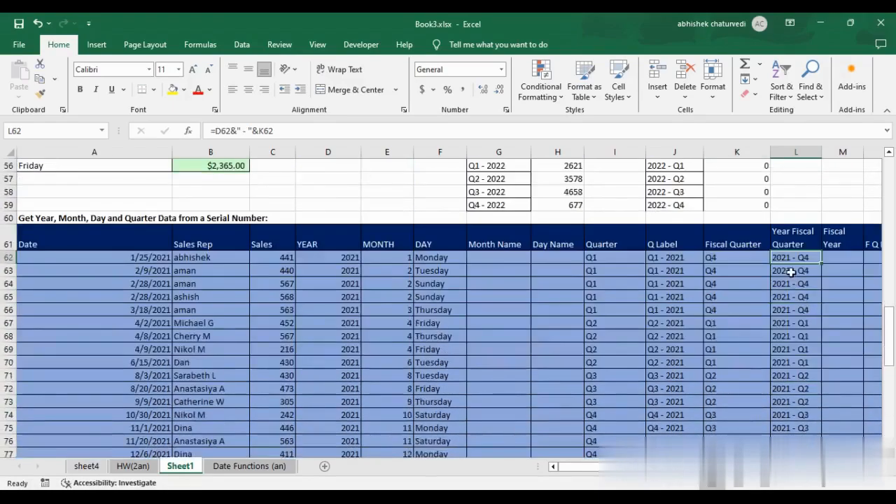
Clear the existing SUMIFS formulas from the Sales cells K52:K59 of the Fiscal Quarterly Sales Report
{"action": "key", "text": "ctrl+shift+Down"}
{"action": "key", "text": "ctrl+Up"}
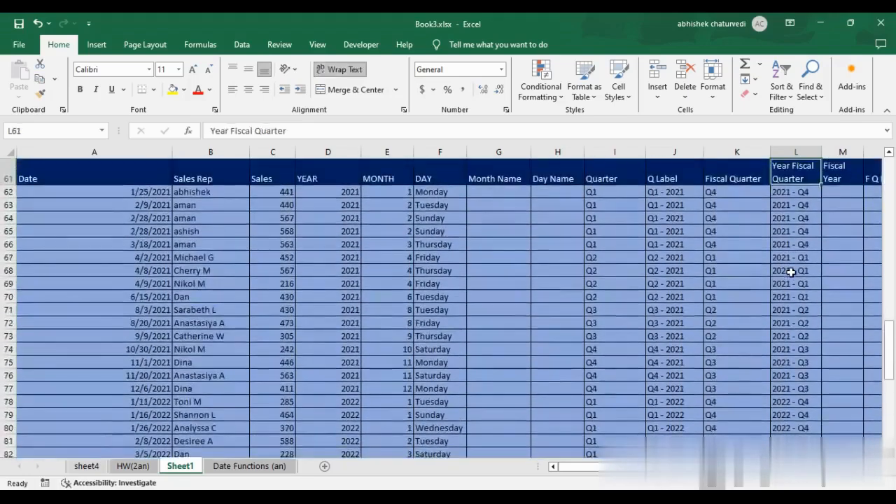
{"action": "scroll", "coordinate": [791, 272], "scroll_direction": "up", "scroll_amount": 4}
{"action": "left_click_drag", "start_coordinate": [682, 205], "coordinate": [693, 297]}
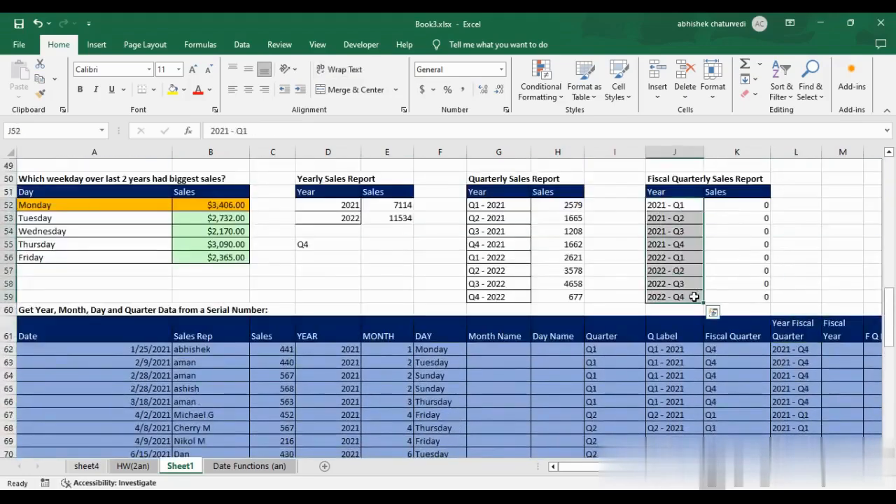
{"action": "left_click", "coordinate": [741, 204]}
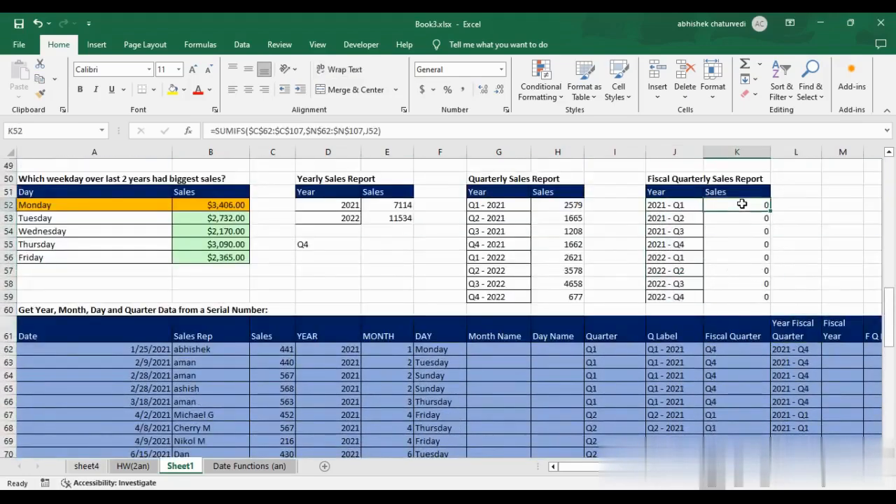
{"action": "key", "text": "ctrl+shift+Down"}
{"action": "key", "text": "Delete"}
{"action": "key", "text": "Up"}
{"action": "key", "text": "Down"}
{"action": "key", "text": "Left"}
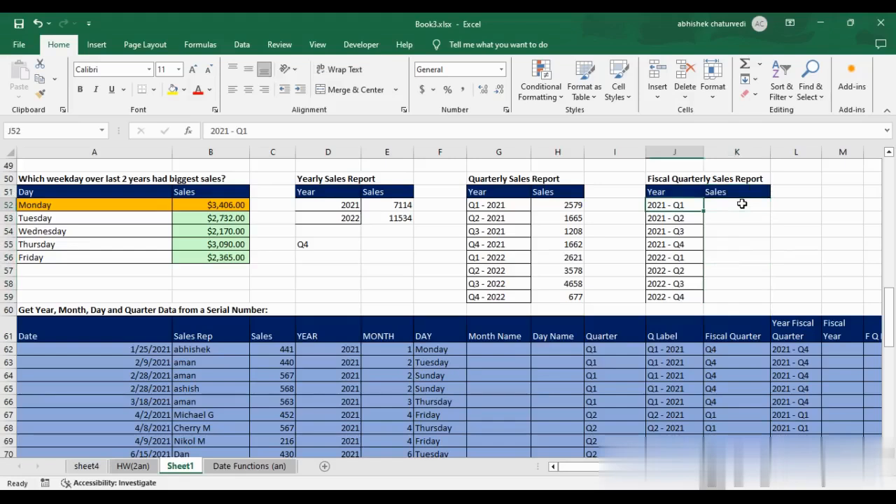
{"action": "key", "text": "shift+Right"}
{"action": "key", "text": "shift+Left"}
Start a SUMIF formula in K52 with the Year Fiscal Quarter labels $L$62:$L$107 as the absolute range
{"action": "left_click", "coordinate": [742, 203]}
{"action": "type", "text": "=sum"}
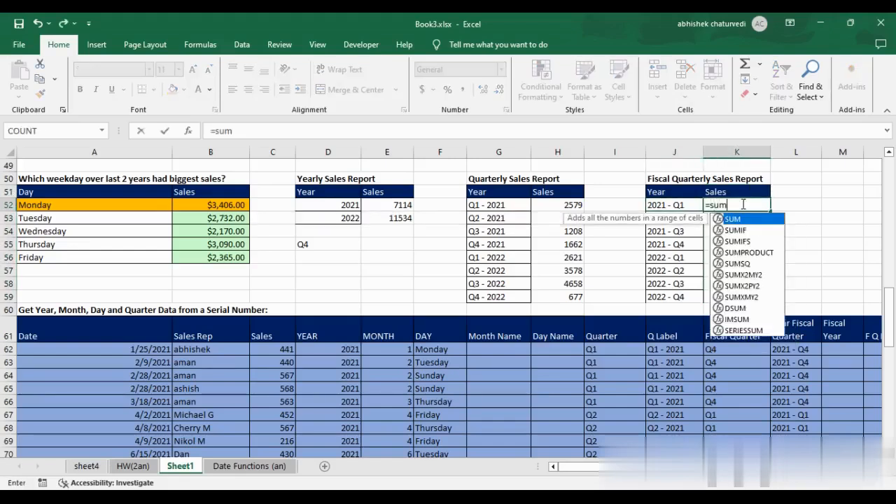
{"action": "type", "text": "i"}
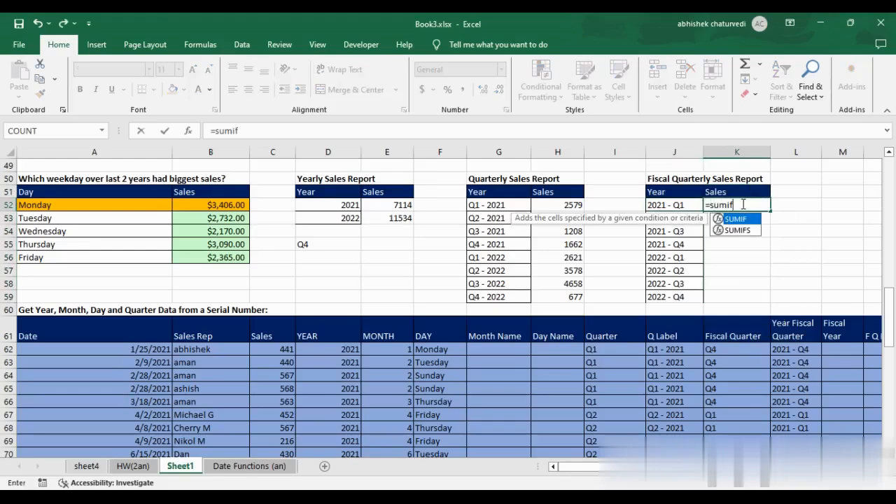
{"action": "type", "text": "f("}
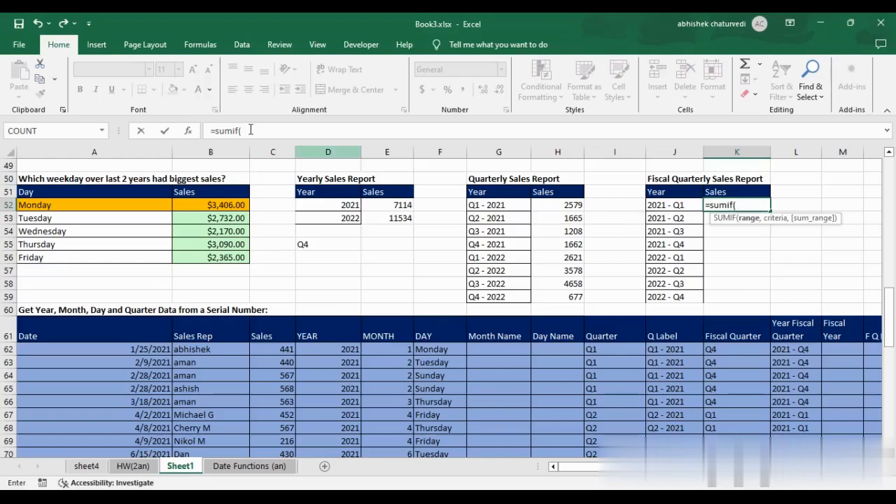
{"action": "left_click", "coordinate": [250, 130]}
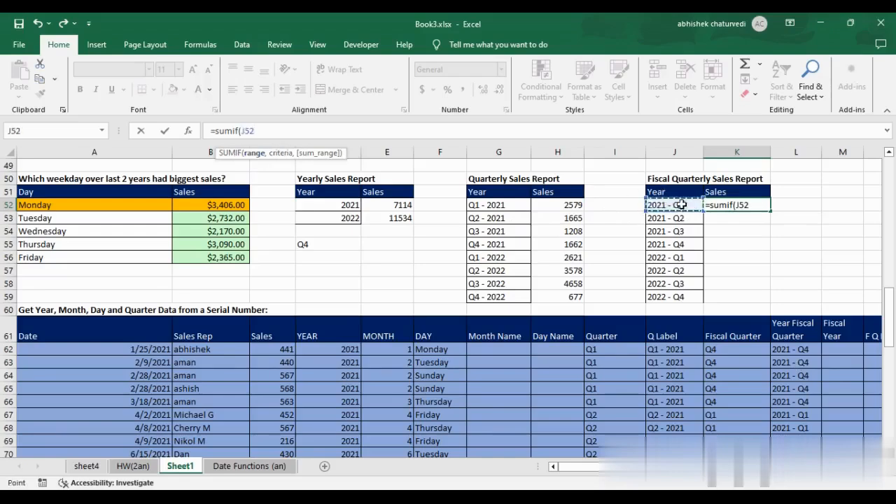
{"action": "key", "text": "BackSpace"}
{"action": "key", "text": "BackSpace"}
{"action": "key", "text": "BackSpace"}
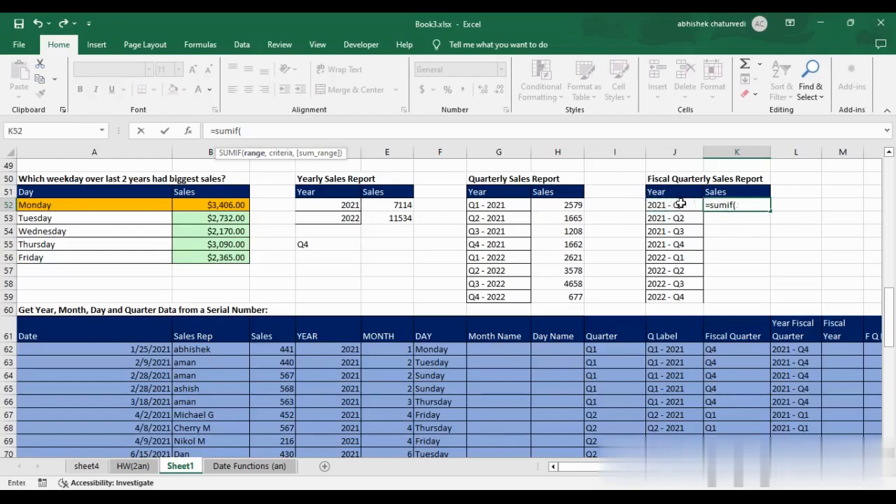
{"action": "left_click", "coordinate": [790, 349]}
{"action": "key", "text": "ctrl+shift+Down"}
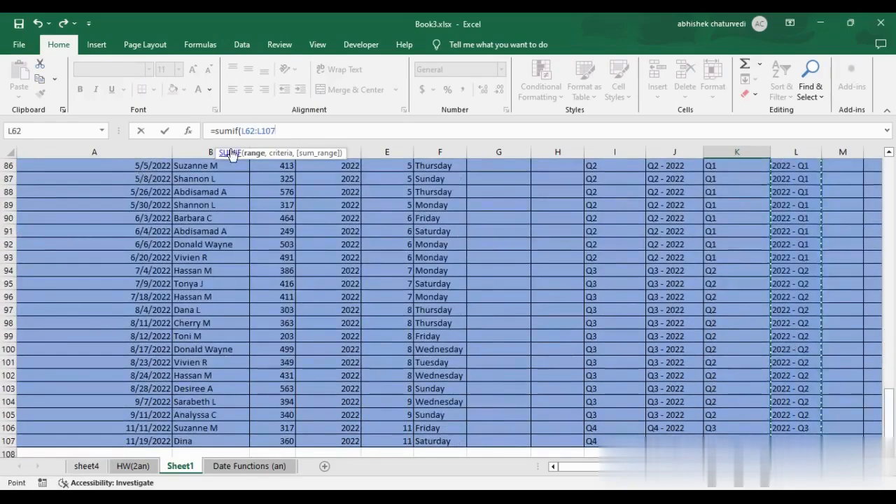
{"action": "key", "text": "F4"}
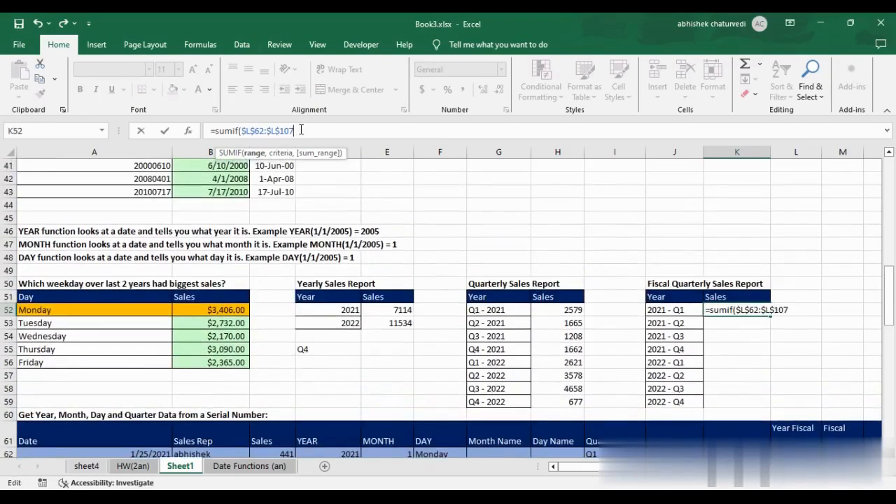
Complete the K52 SUMIF formula with J52 as the criteria and $C$62:$C$107 as the absolute sum range
{"action": "type", "text": ","}
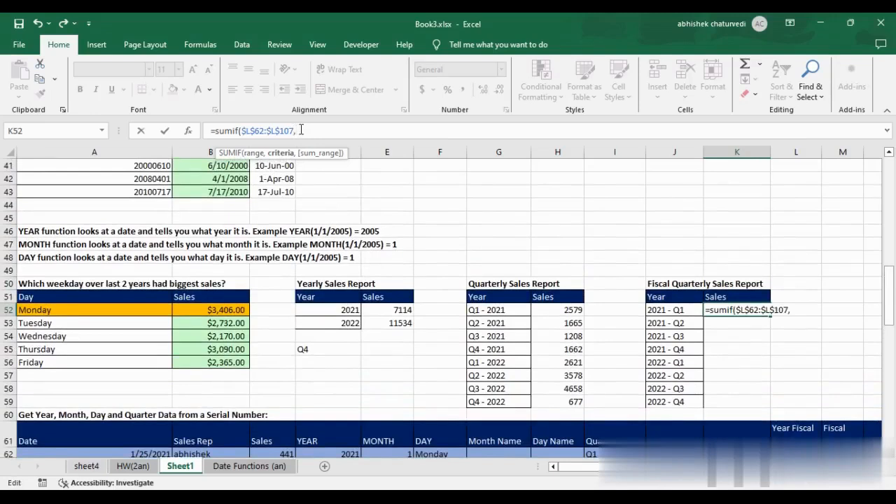
{"action": "left_click", "coordinate": [664, 312]}
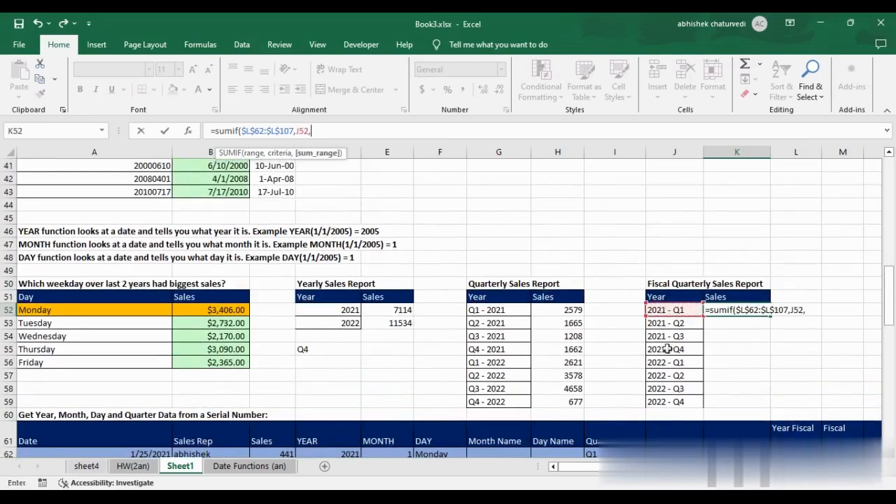
{"action": "type", "text": ","}
{"action": "scroll", "coordinate": [674, 389], "scroll_direction": "down", "scroll_amount": 2}
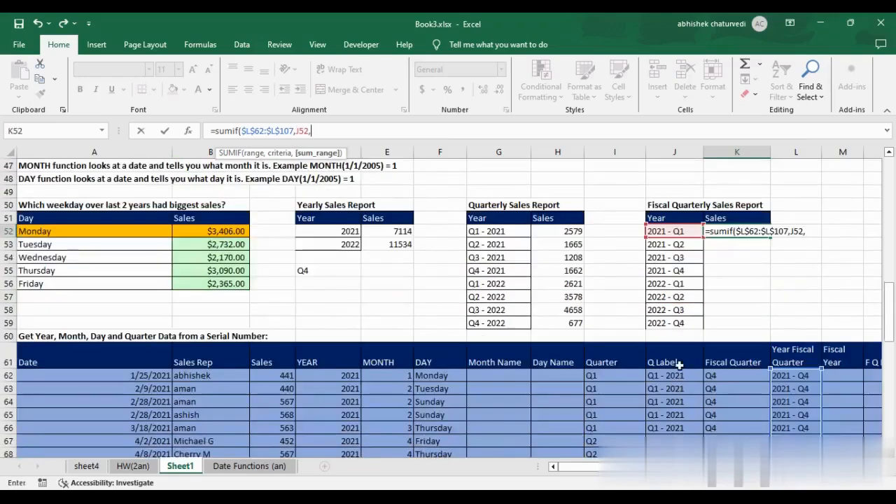
{"action": "left_click", "coordinate": [258, 376]}
{"action": "key", "text": "ctrl+shift+Down"}
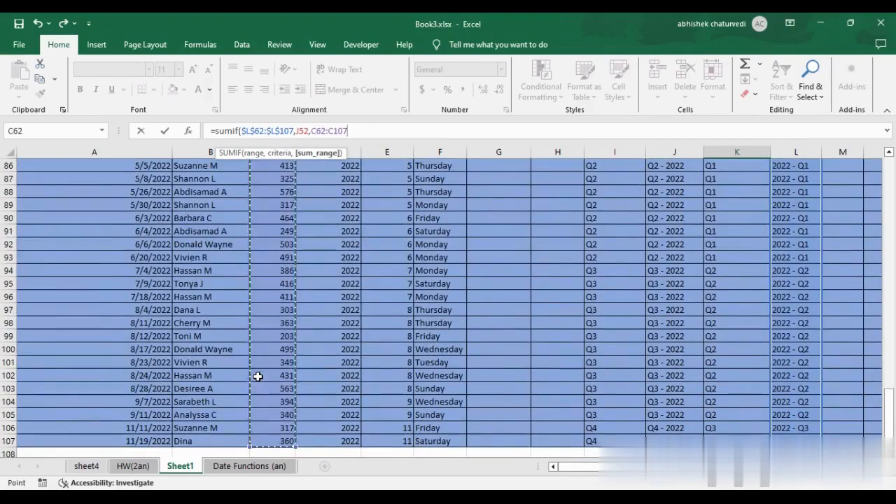
{"action": "key", "text": "F4"}
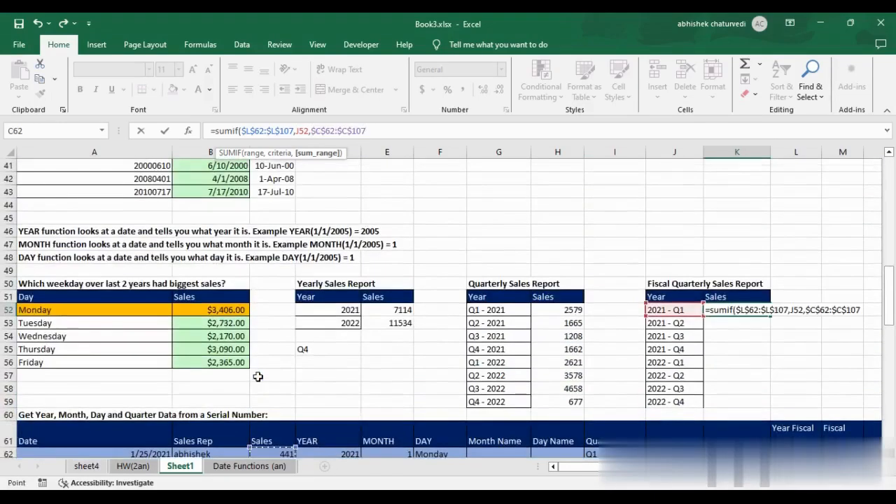
{"action": "type", "text": ")"}
{"action": "key", "text": "ctrl+Return"}
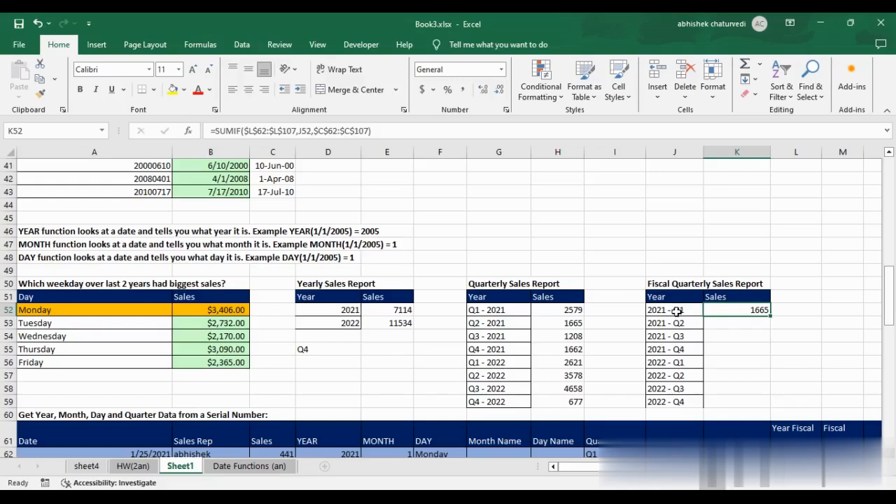
Fill the K52 SUMIF formula down to K59 and check the results against the fiscal quarter labels
{"action": "double_click", "coordinate": [770, 316]}
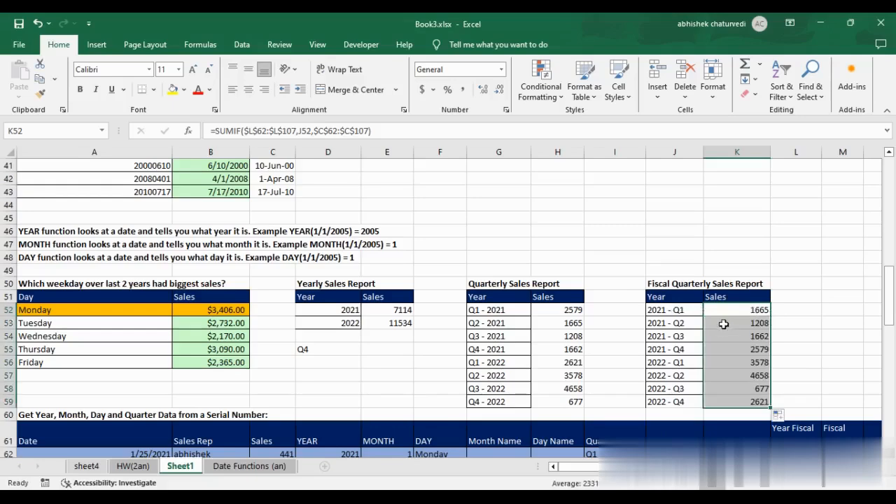
{"action": "left_click_drag", "start_coordinate": [667, 329], "coordinate": [666, 362]}
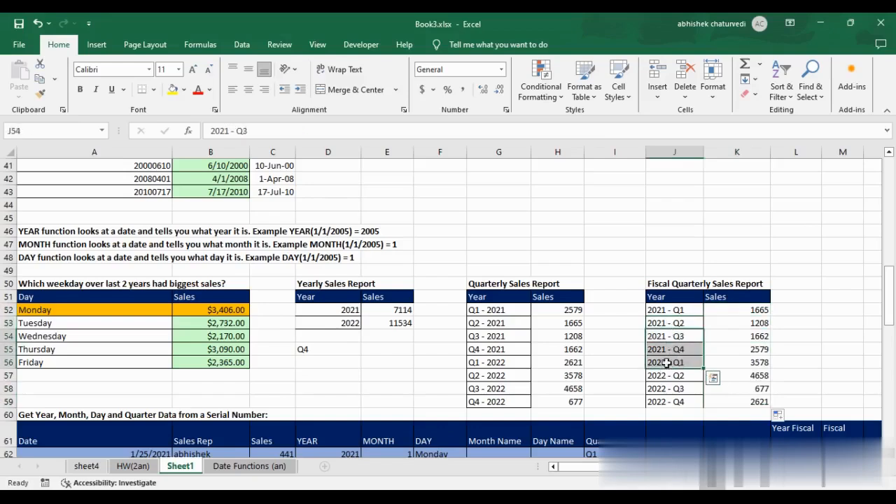
{"action": "left_click", "coordinate": [745, 361]}
{"action": "left_click", "coordinate": [739, 397]}
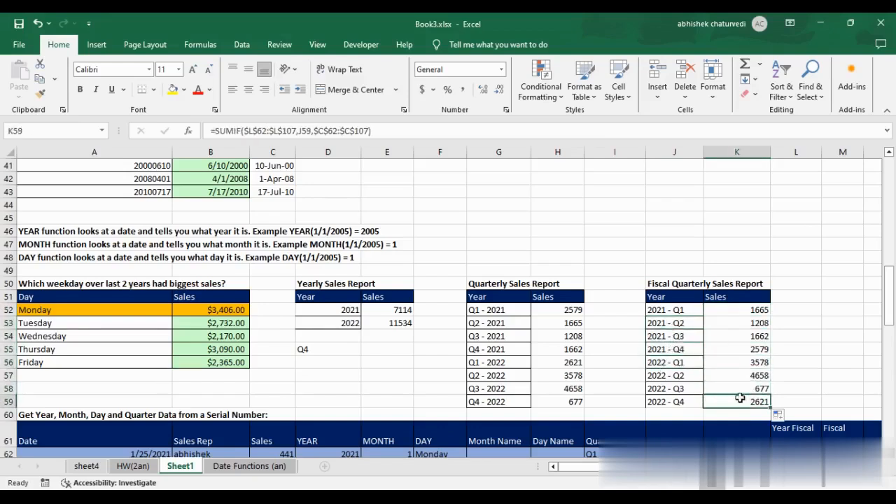
{"action": "scroll", "coordinate": [760, 339], "scroll_direction": "down", "scroll_amount": 2}
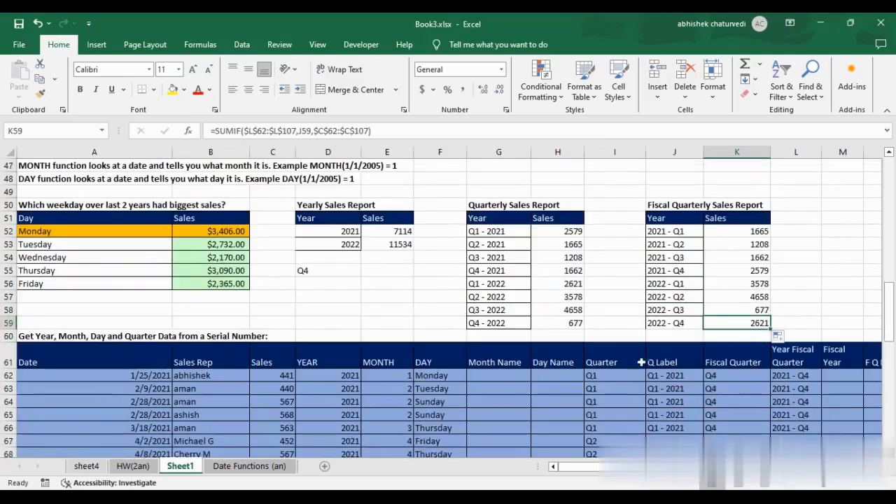